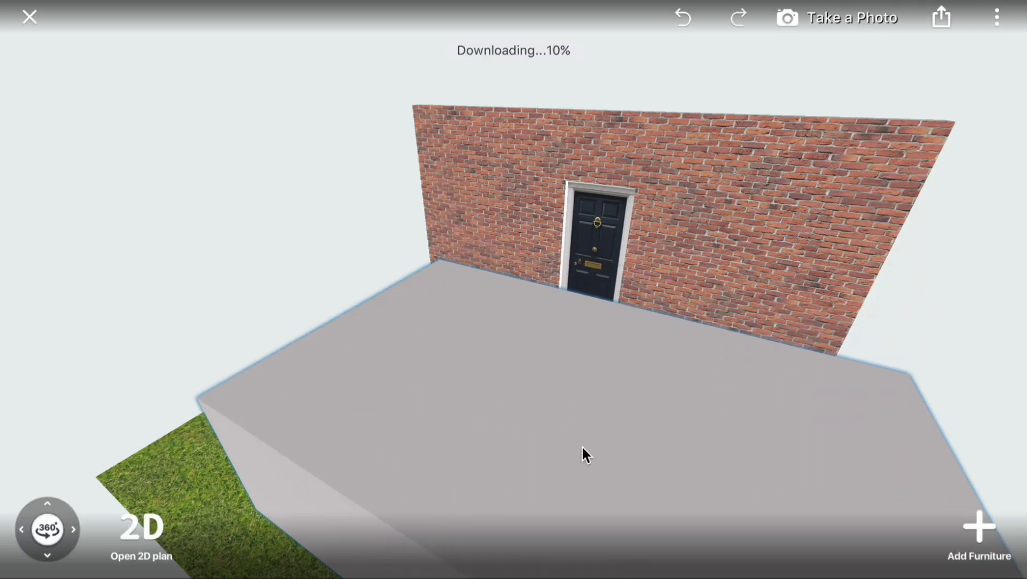
Add a Trancarte Umbrella Eclipse beside the far corner of the swimming pool, near the brick wall
left_click(983, 525)
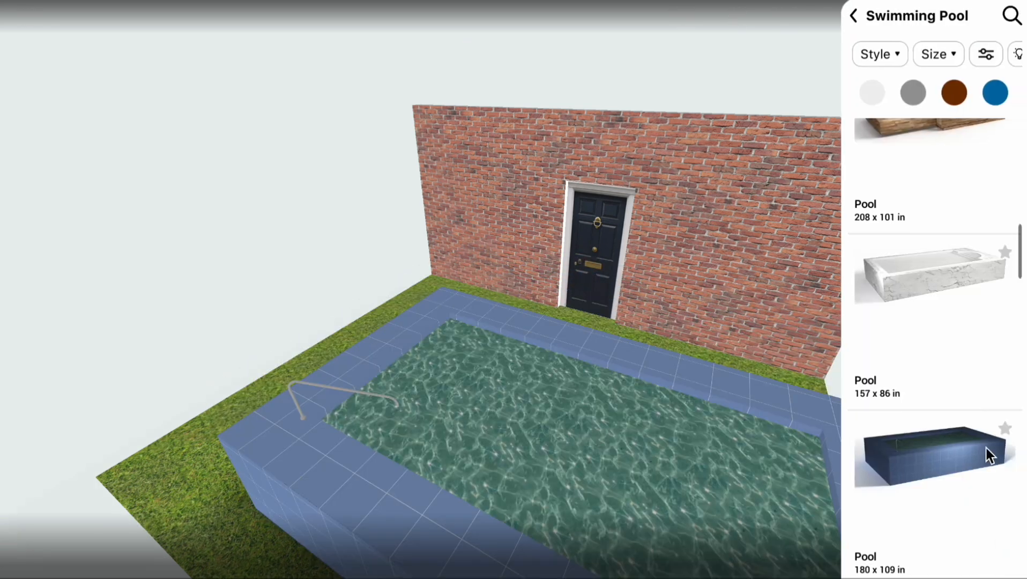
left_click(858, 15)
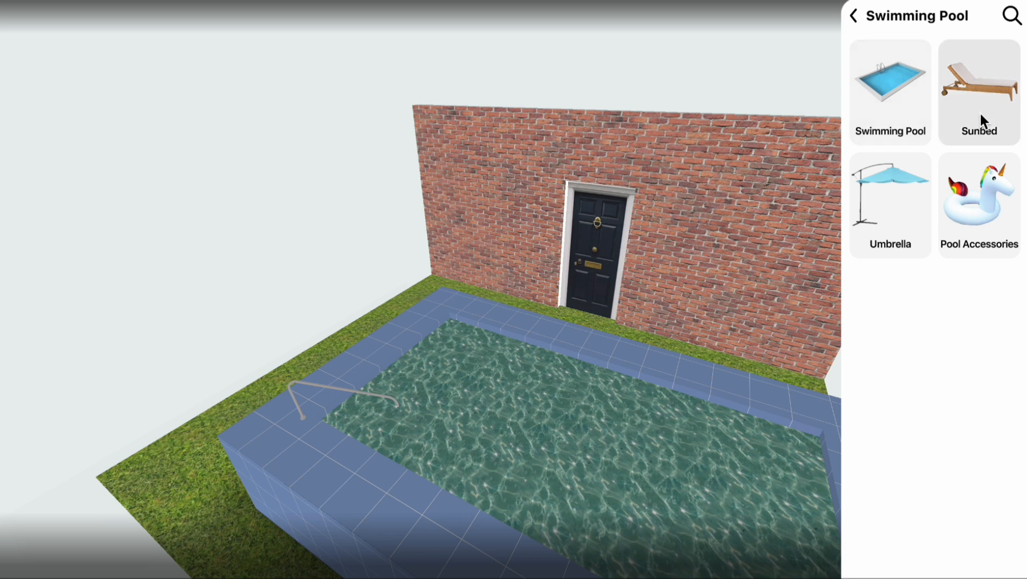
left_click(910, 184)
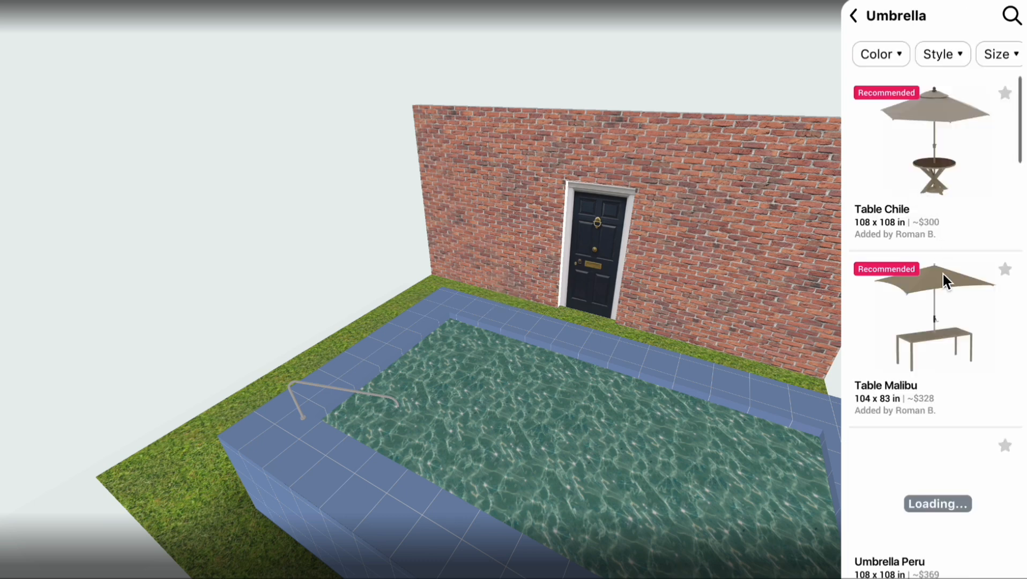
scroll(943, 273, "down", 3)
scroll(943, 275, "down", 12)
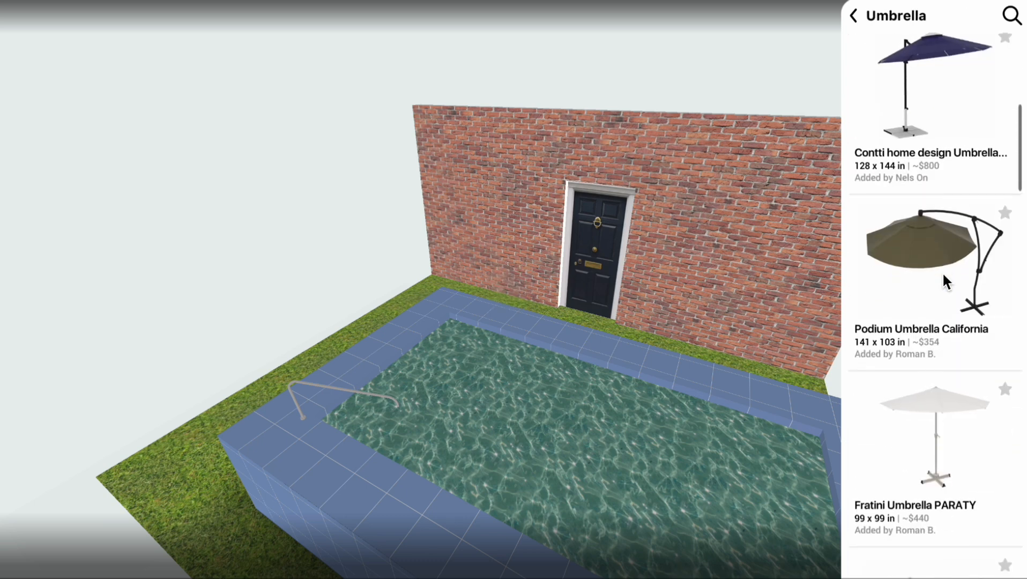
scroll(943, 275, "down", 9)
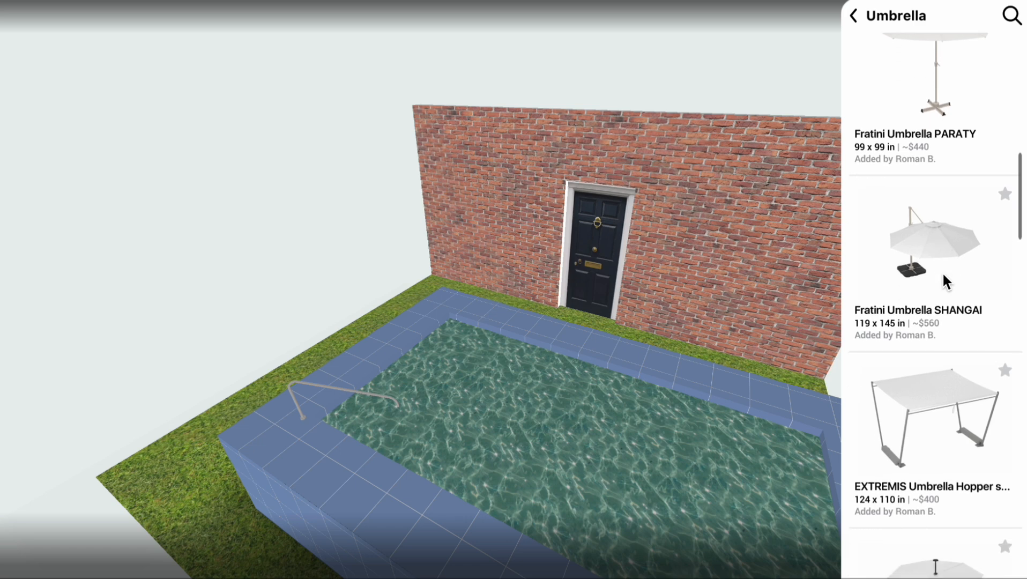
scroll(942, 271, "down", 10)
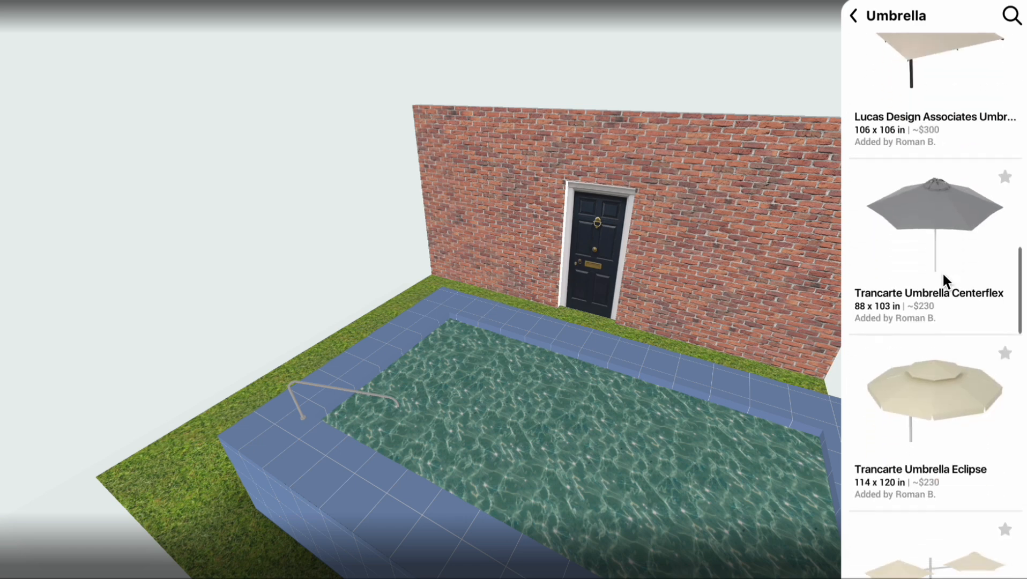
left_click_drag(940, 290, 415, 268)
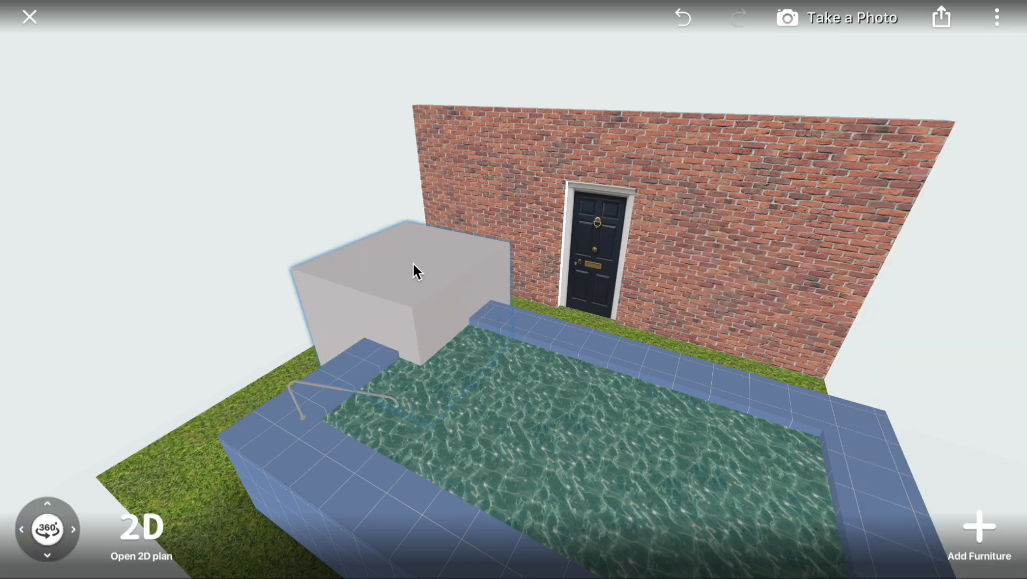
left_click_drag(362, 244, 313, 222)
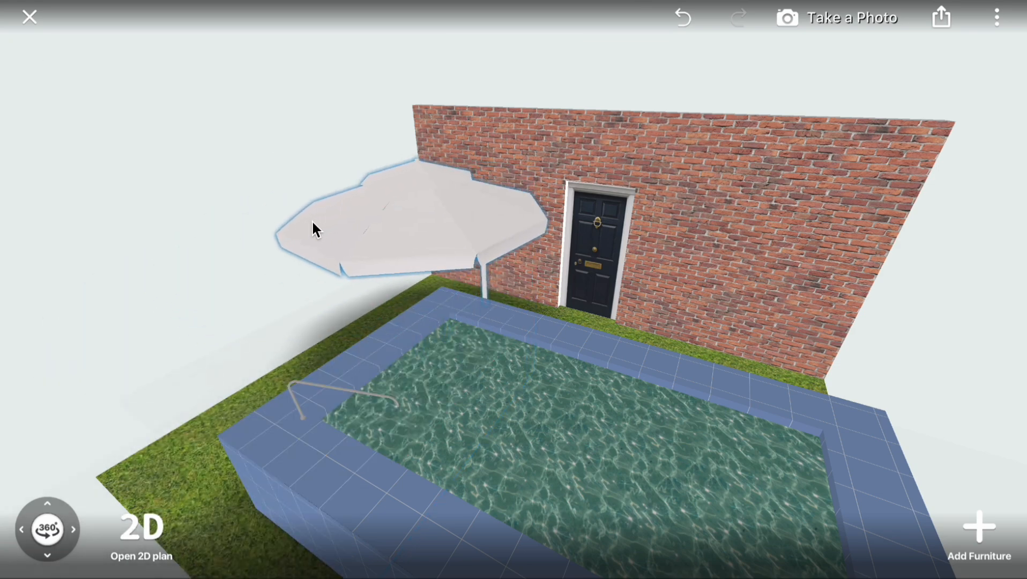
Add the Donut float from the pool accessories to the grass beside the pool's near corner
left_click(979, 531)
scroll(871, 320, "down", 2)
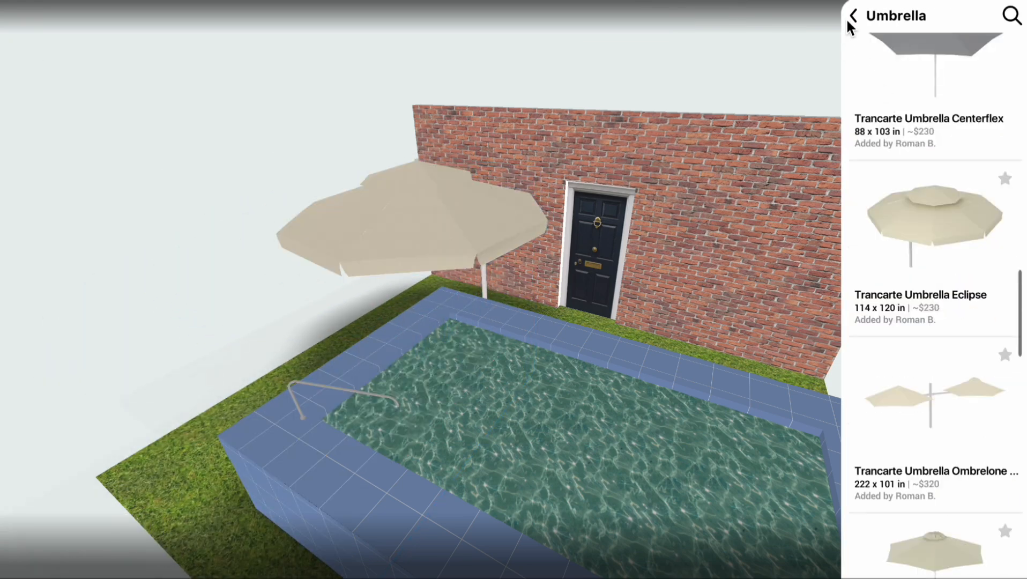
left_click(853, 18)
left_click(967, 181)
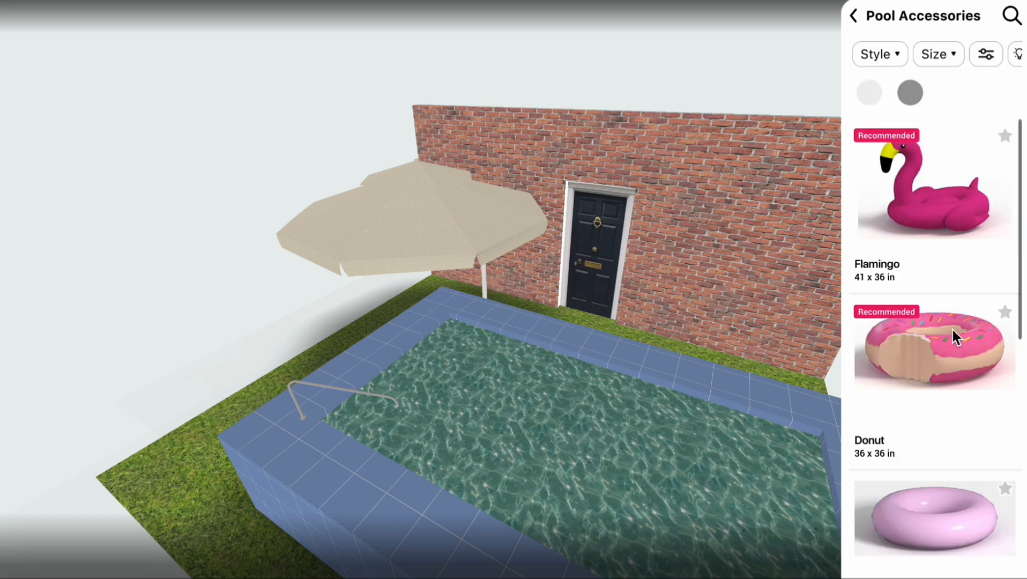
scroll(953, 330, "down", 2)
scroll(952, 338, "down", 2)
scroll(953, 311, "up", 3)
left_click_drag(956, 257, 626, 458)
left_click_drag(775, 530, 162, 463)
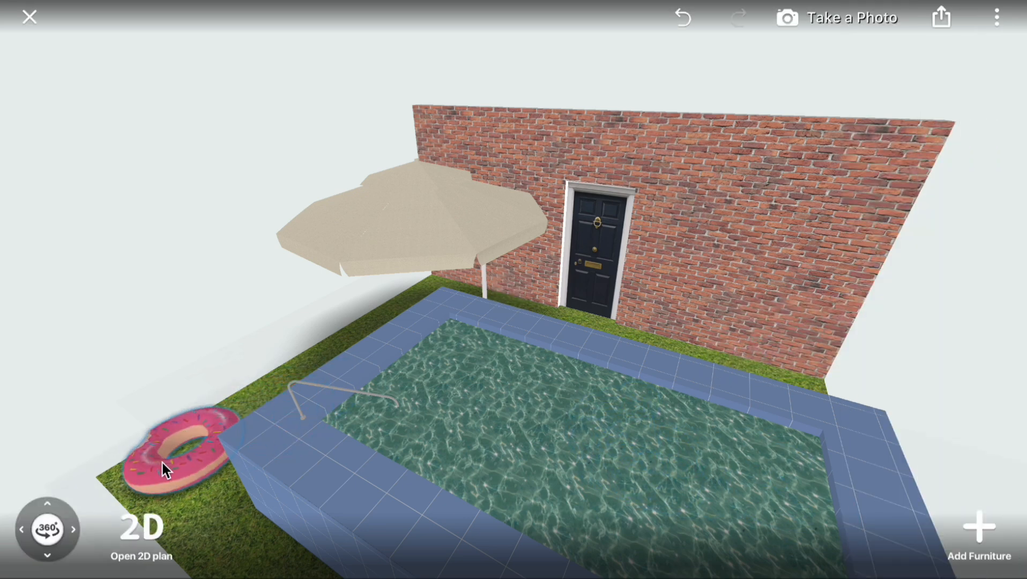
left_click(221, 348)
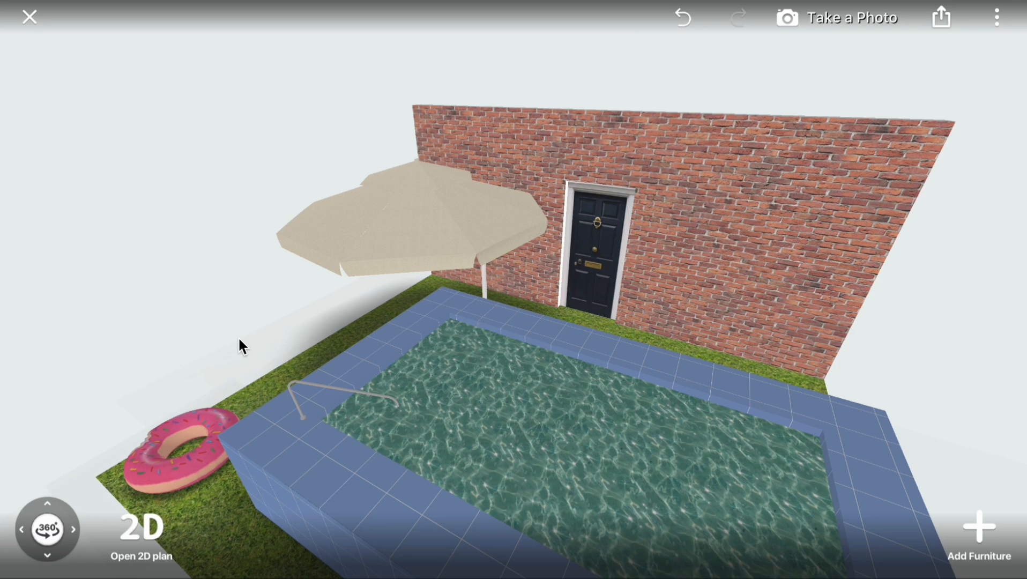
Delete the umbrella, the donut float and the ready-made swimming pool from the lawn
left_click(979, 536)
left_click(456, 209)
left_click(432, 94)
left_click(427, 353)
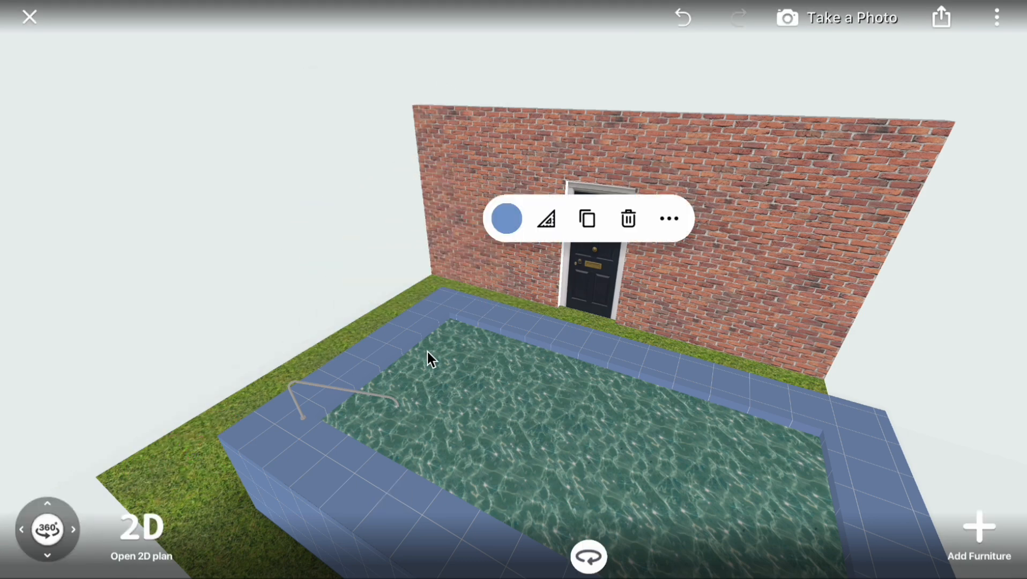
left_click(628, 218)
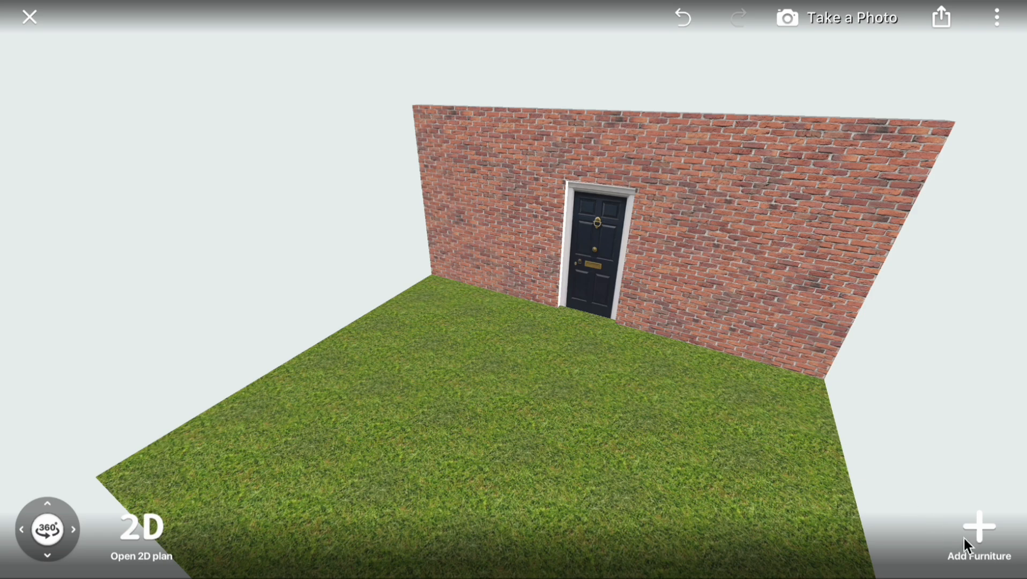
Place the 20 x 20 in cube from the primitive constructions on the lawn, away from the brick wall
left_click(964, 539)
left_click(896, 97)
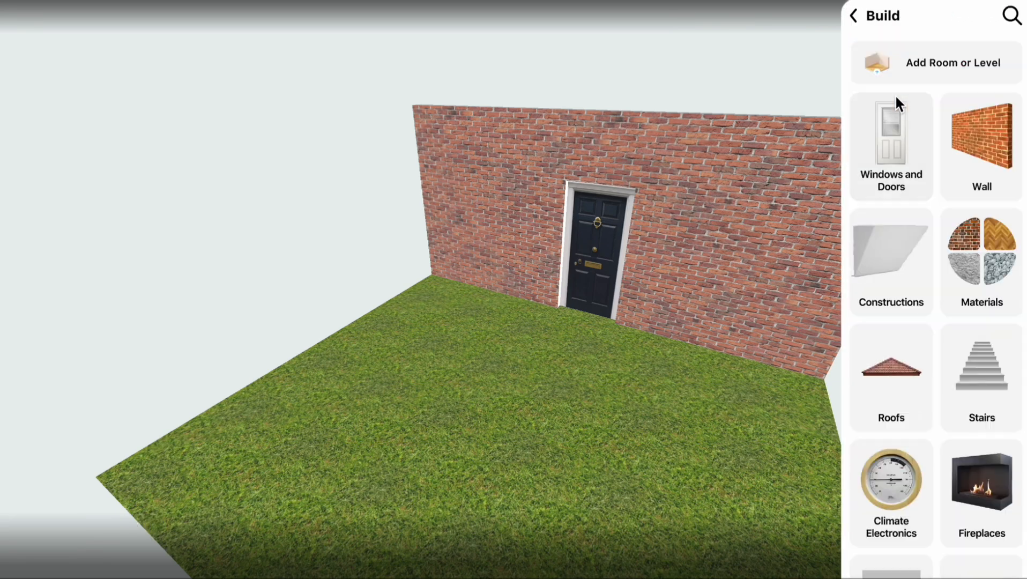
left_click(893, 289)
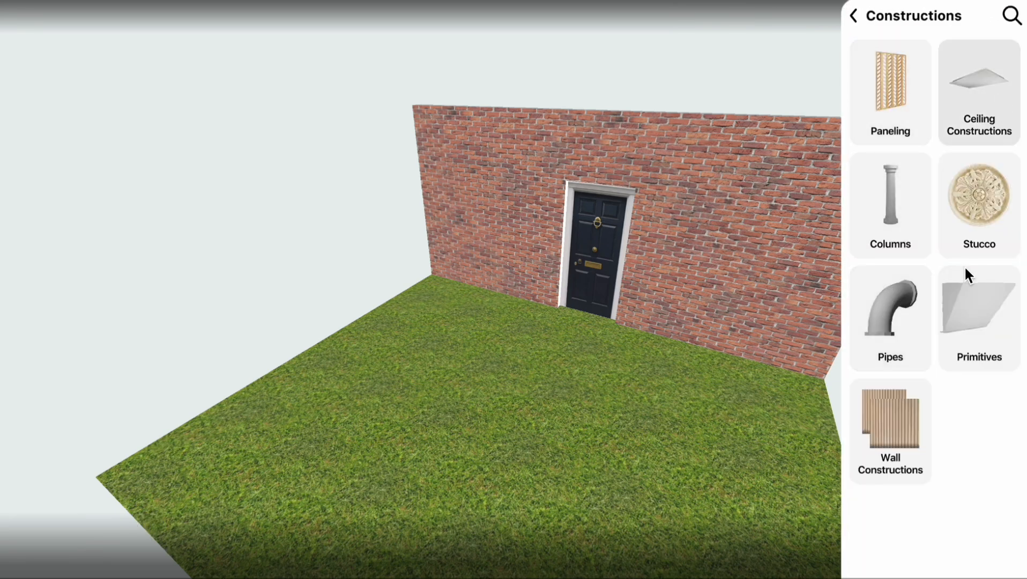
left_click(963, 291)
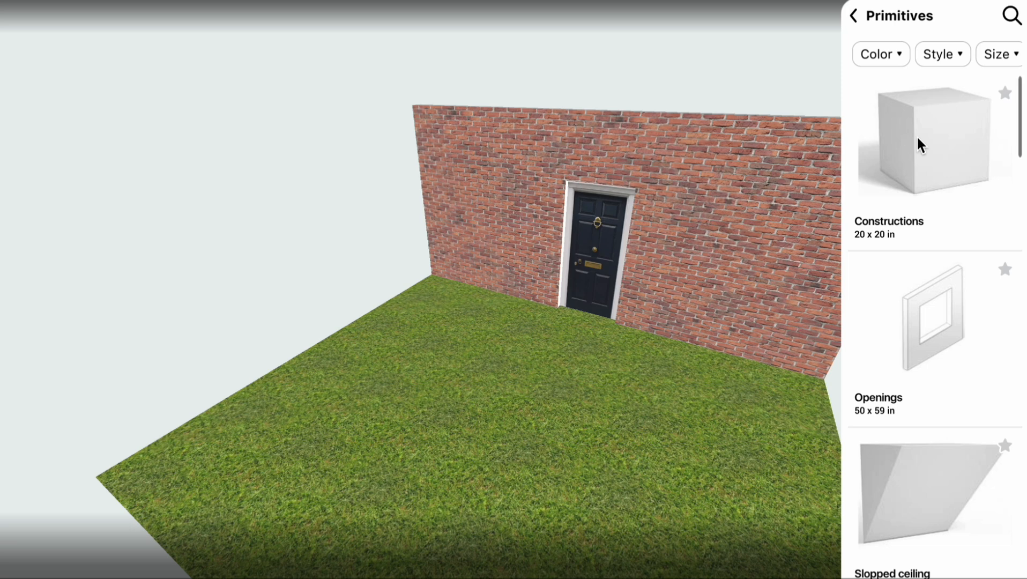
left_click_drag(917, 145, 297, 431)
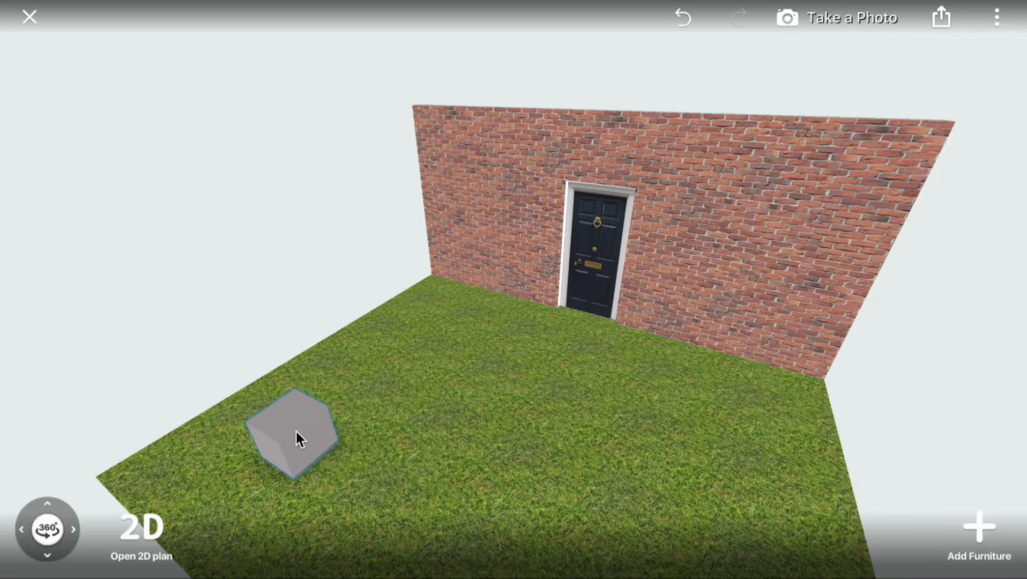
In the 2D plan, resize the cube into a narrow block about 1' 0" wide and 4' 11" long
left_click(141, 531)
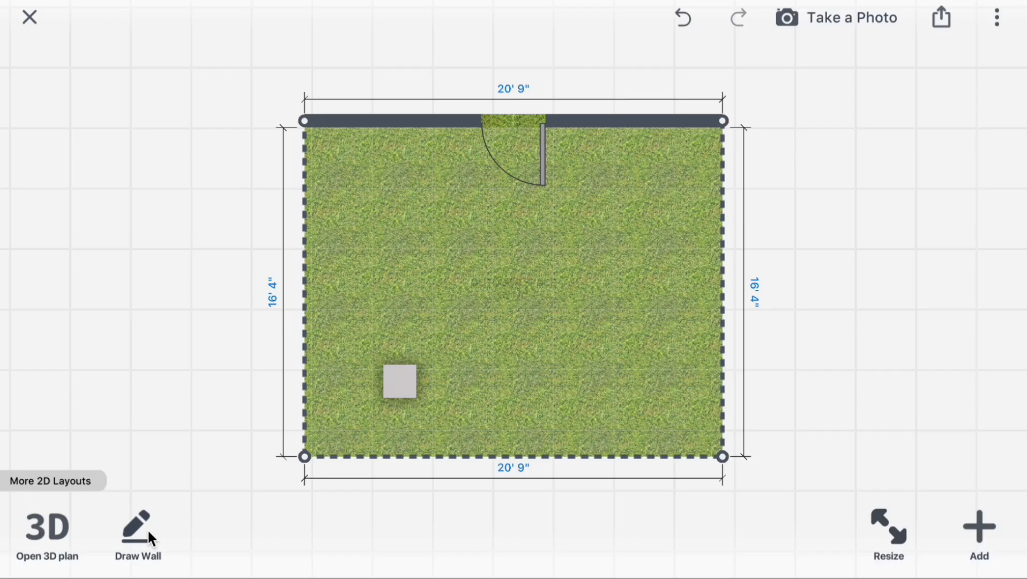
left_click(399, 375)
left_click(366, 324)
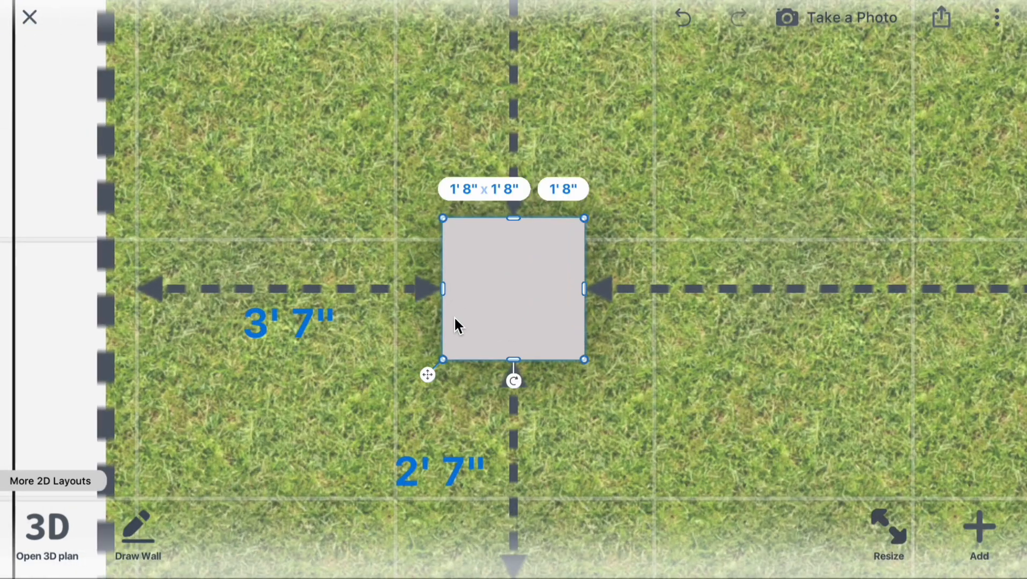
left_click_drag(514, 217, 510, 94)
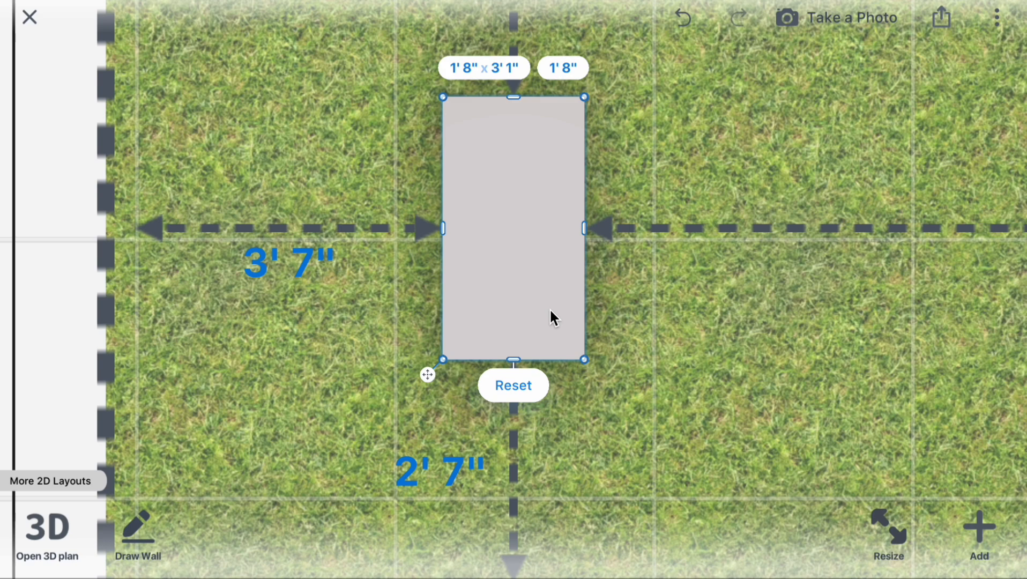
left_click_drag(513, 359, 515, 451)
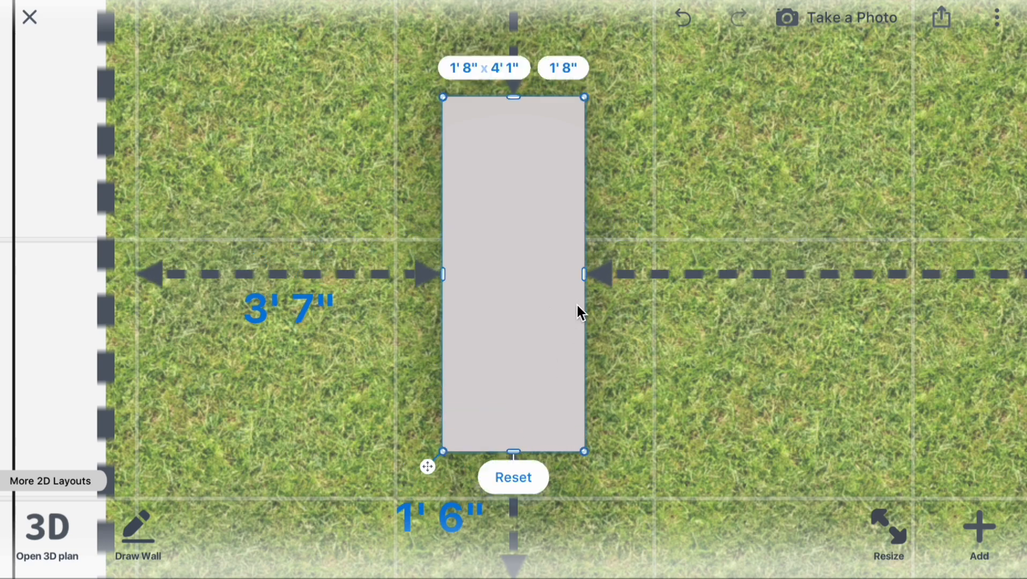
left_click_drag(585, 276, 526, 274)
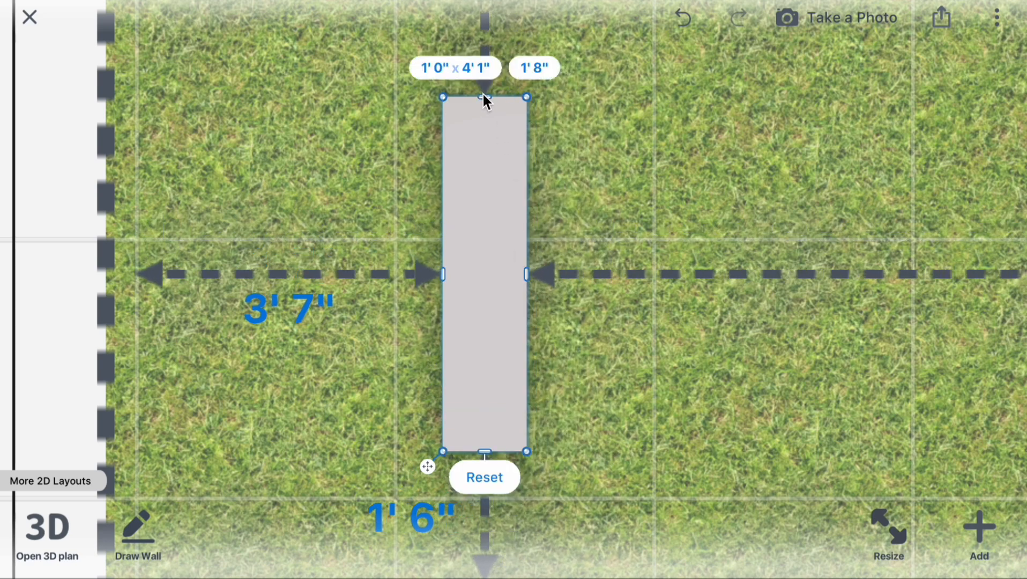
left_click_drag(484, 97, 482, 24)
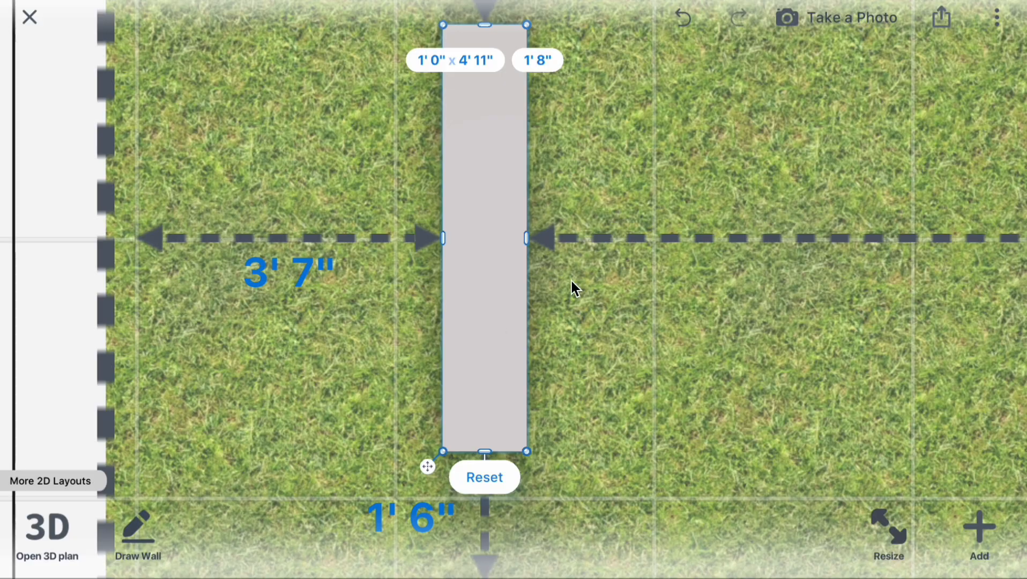
left_click(596, 267)
Move the narrow block to about 2' 0" from the lawn's left edge and 5' 0" from its lower edge
scroll(555, 357, "down", 10)
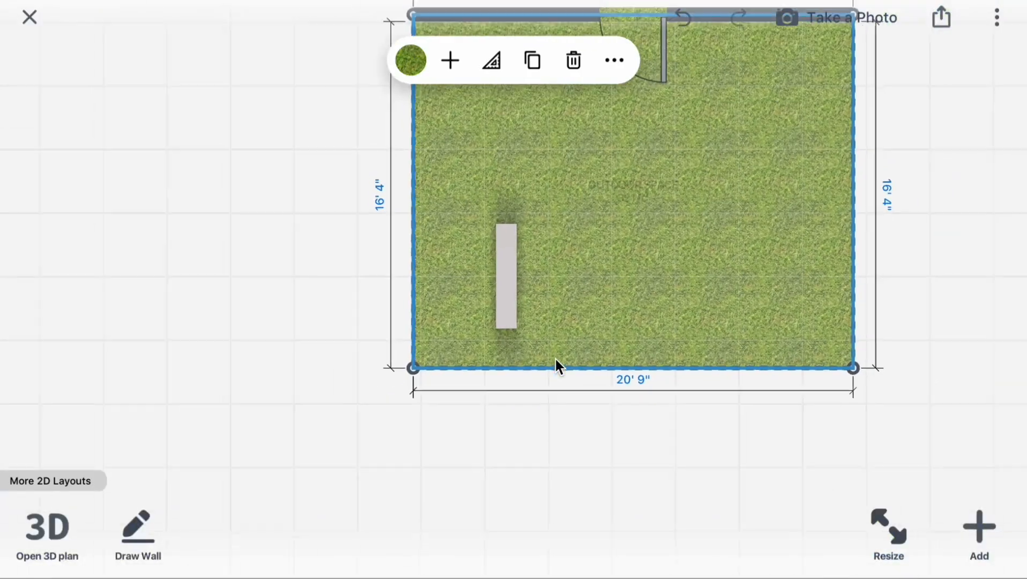
left_click(504, 291)
left_click_drag(504, 291, 477, 206)
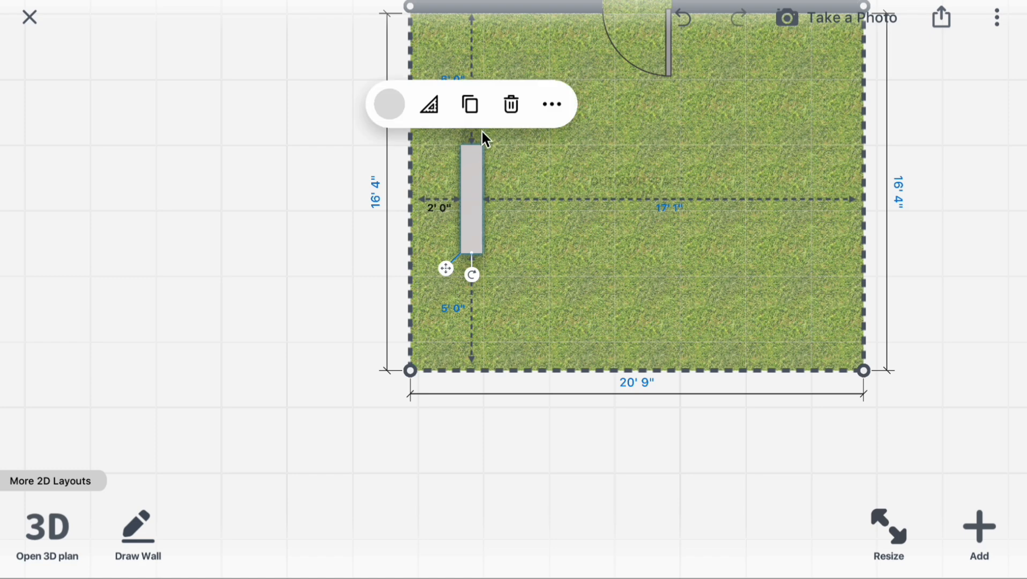
Duplicate the narrow block and rotate the copy to lie horizontally, just right of the original
left_click(471, 105)
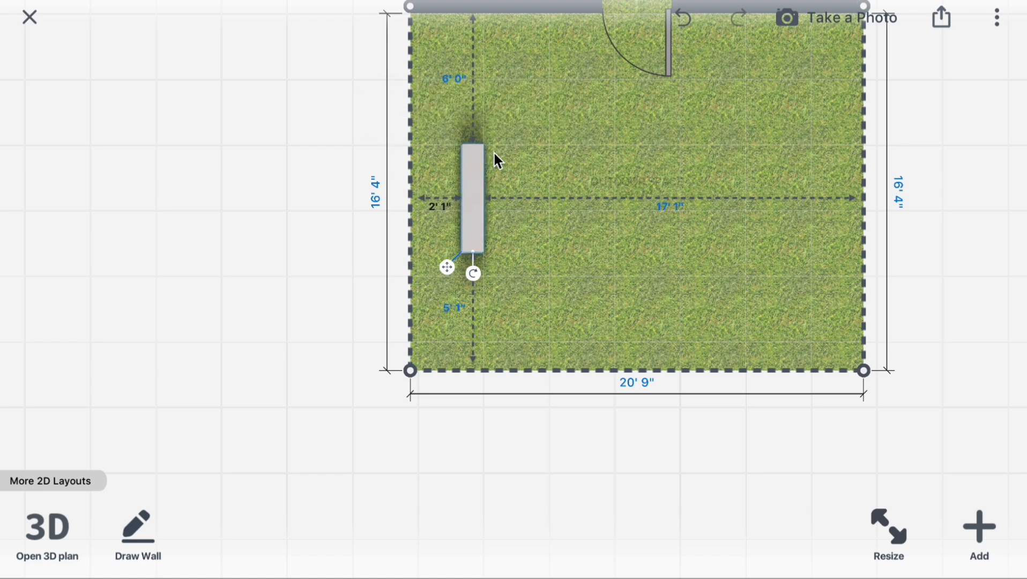
left_click_drag(493, 158, 547, 195)
left_click_drag(545, 299, 462, 228)
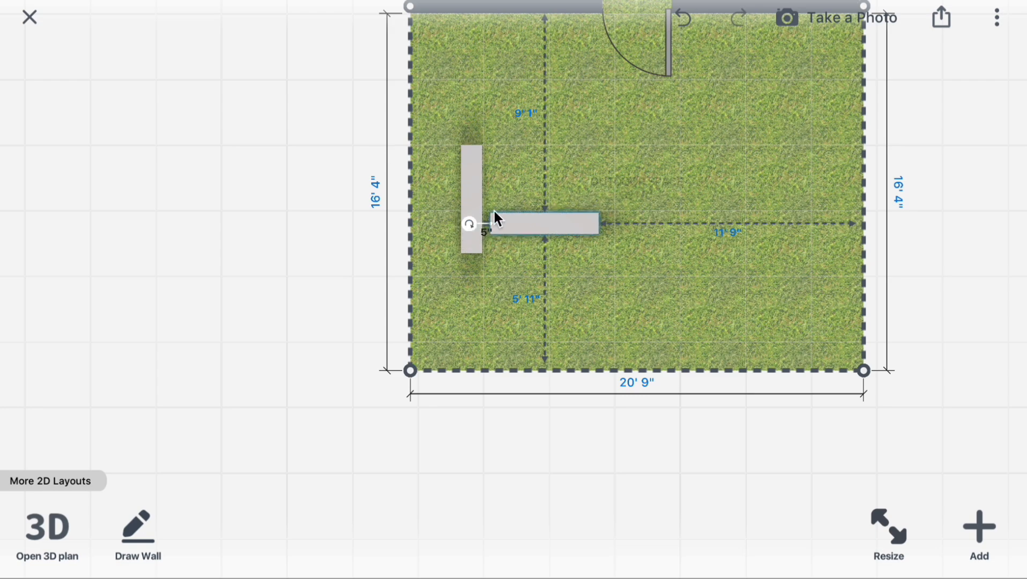
left_click(535, 269)
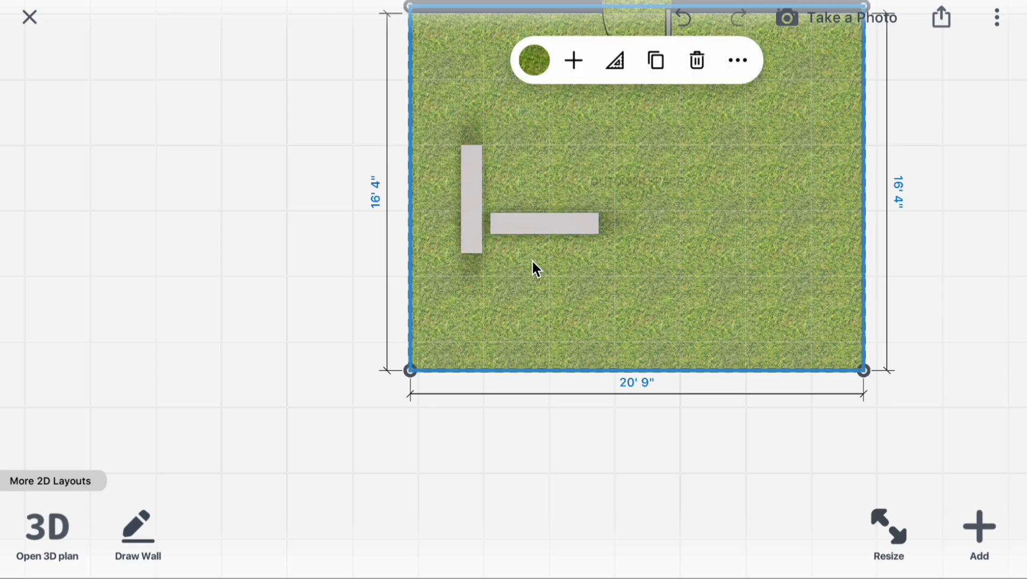
Align the horizontal block with the vertical block's lower end and stretch it to about 4' 9" from the lawn's right edge
scroll(533, 261, "up", 5)
left_click(560, 155)
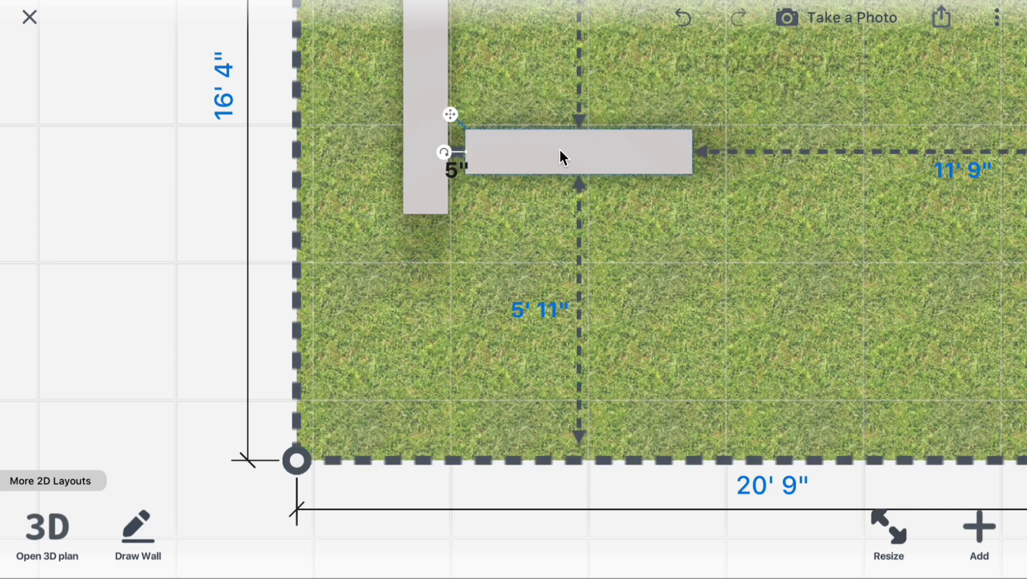
left_click_drag(559, 156, 499, 241)
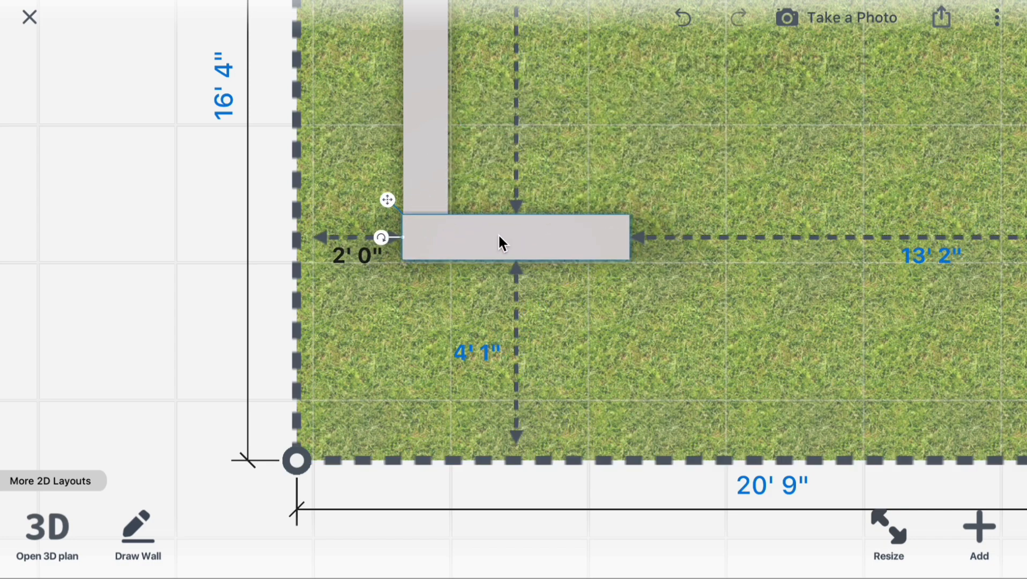
left_click_drag(630, 237, 1016, 238)
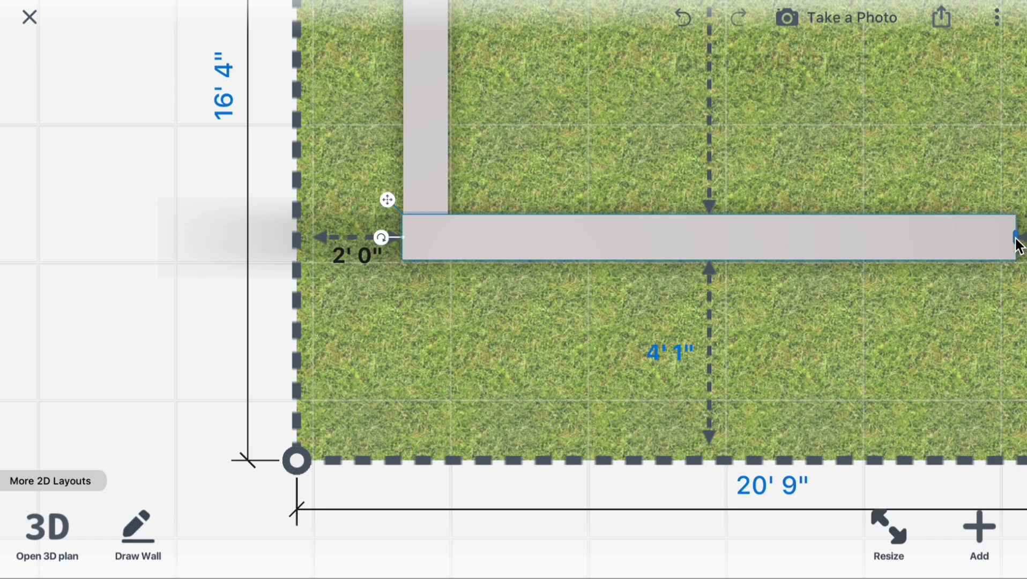
left_click(912, 348)
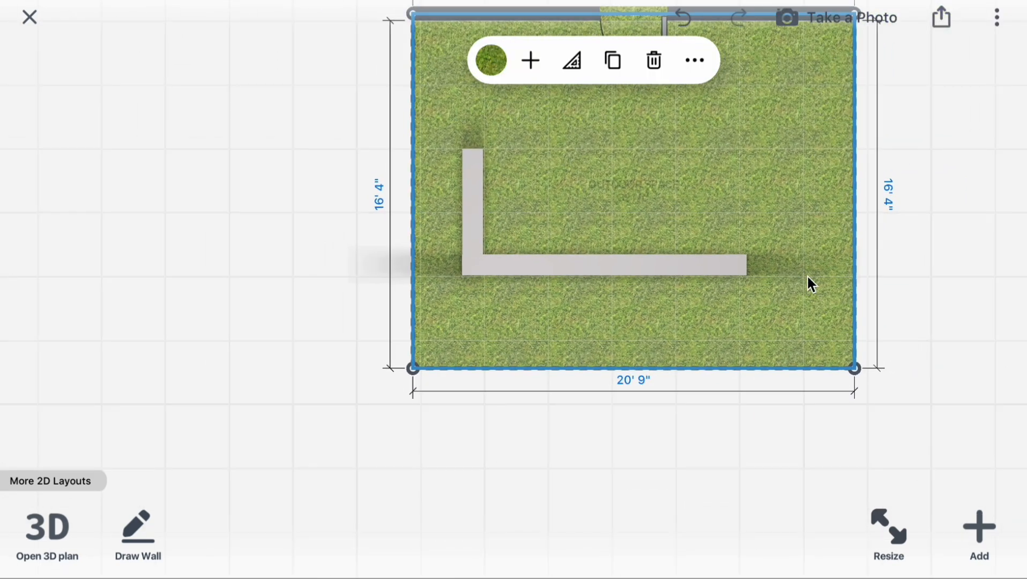
Duplicate the long horizontal block and place the copy across the vertical block's upper end, about 5' 0" above the original
left_click(714, 265)
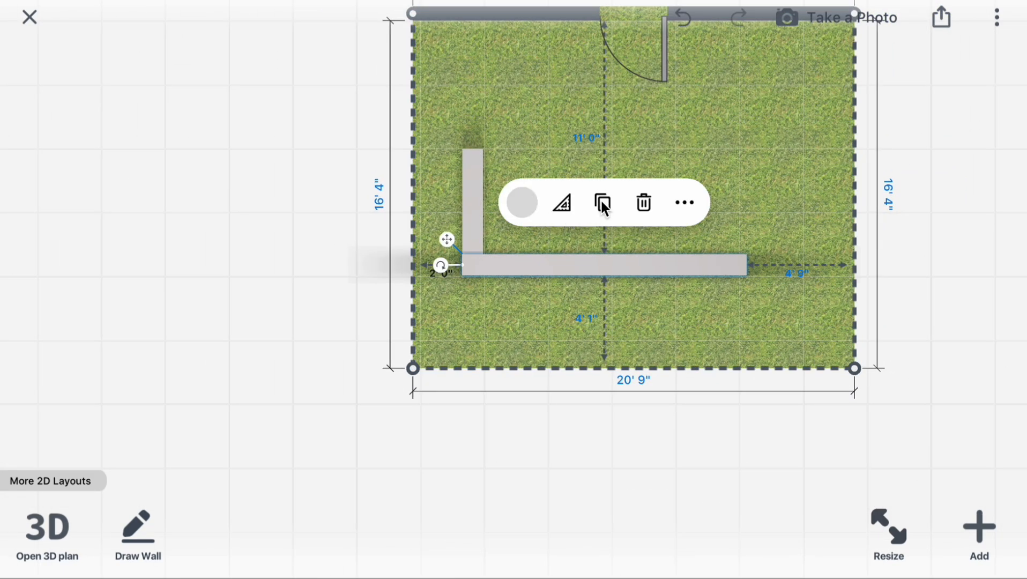
left_click(602, 205)
left_click_drag(573, 248, 561, 127)
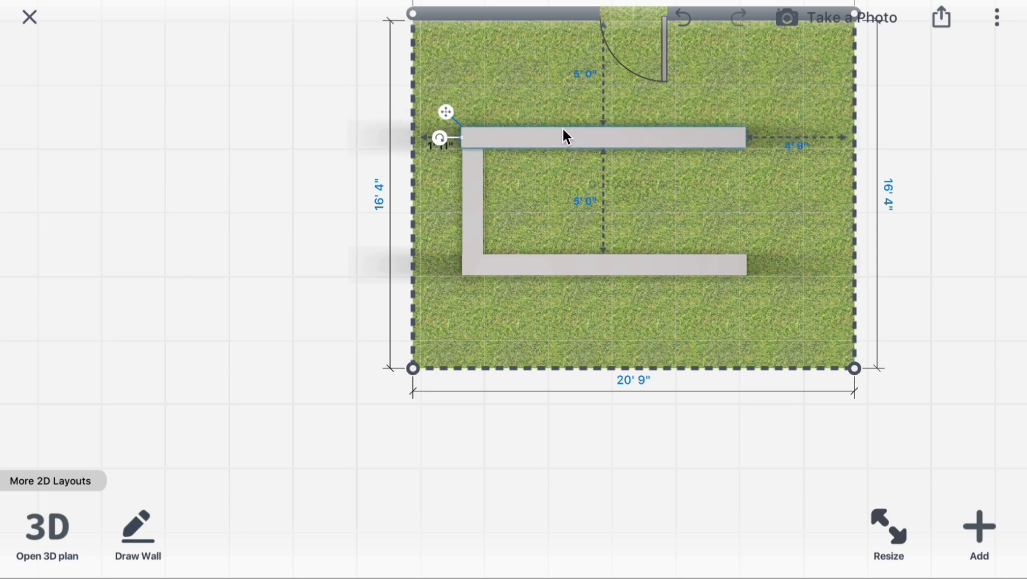
Duplicate the short vertical block and place the copy between the right ends of the two horizontal blocks
left_click(482, 190)
left_click(470, 108)
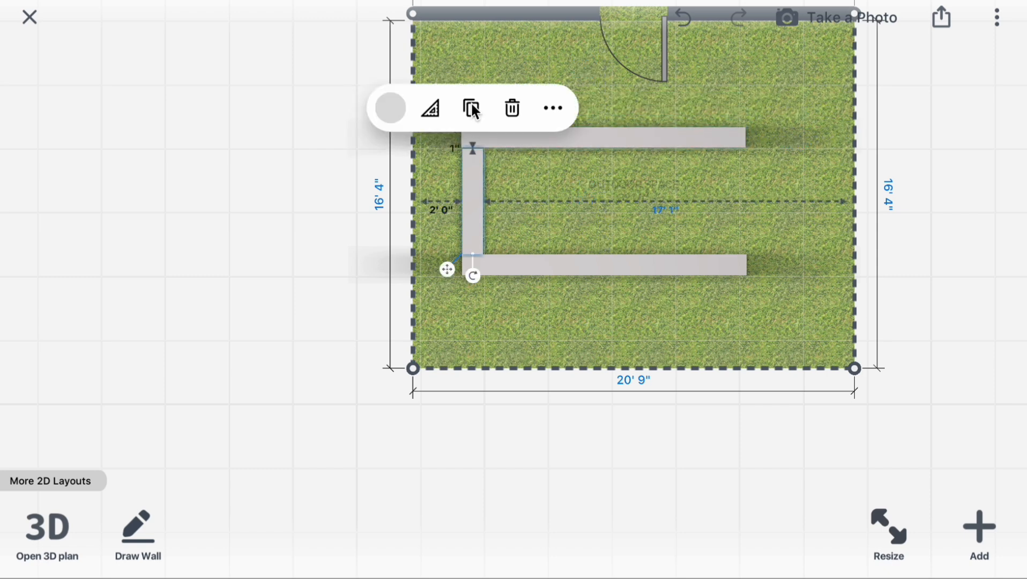
left_click_drag(472, 185, 731, 198)
Open the 3D plan and apply the blue-gray Mosaic Tile finish to all blocks of the pool frame
left_click(88, 520)
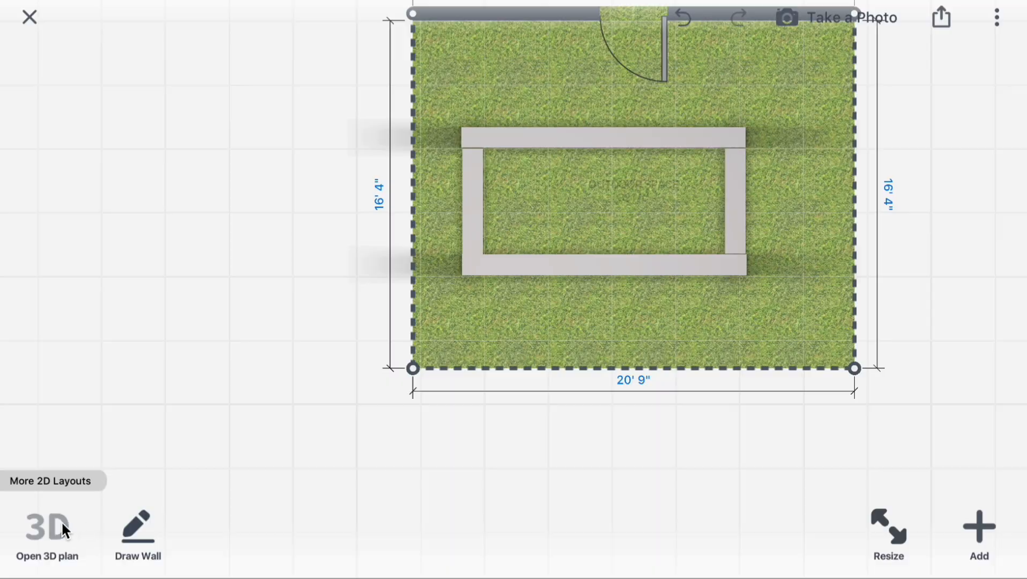
left_click(61, 525)
left_click(334, 354)
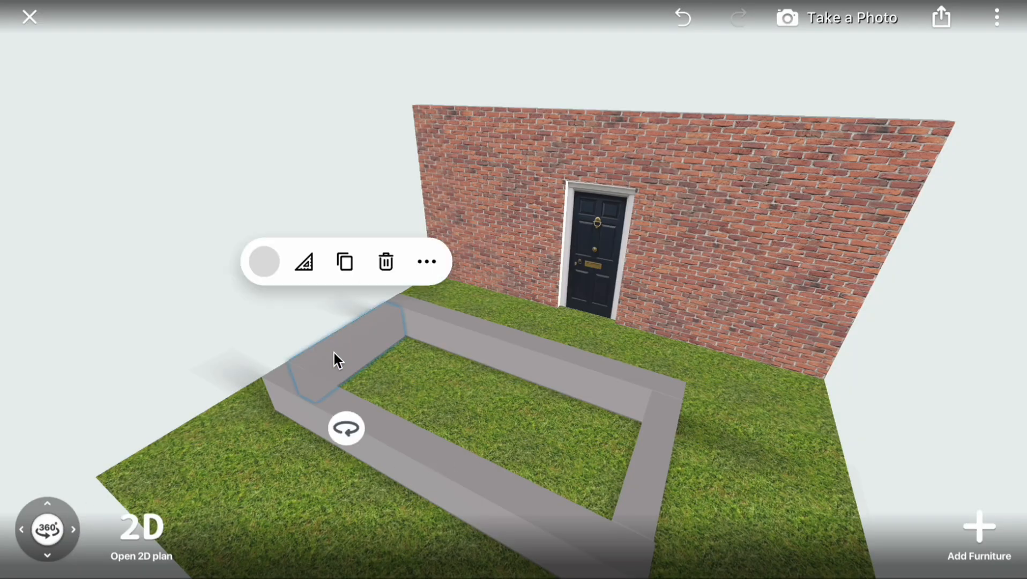
left_click(270, 262)
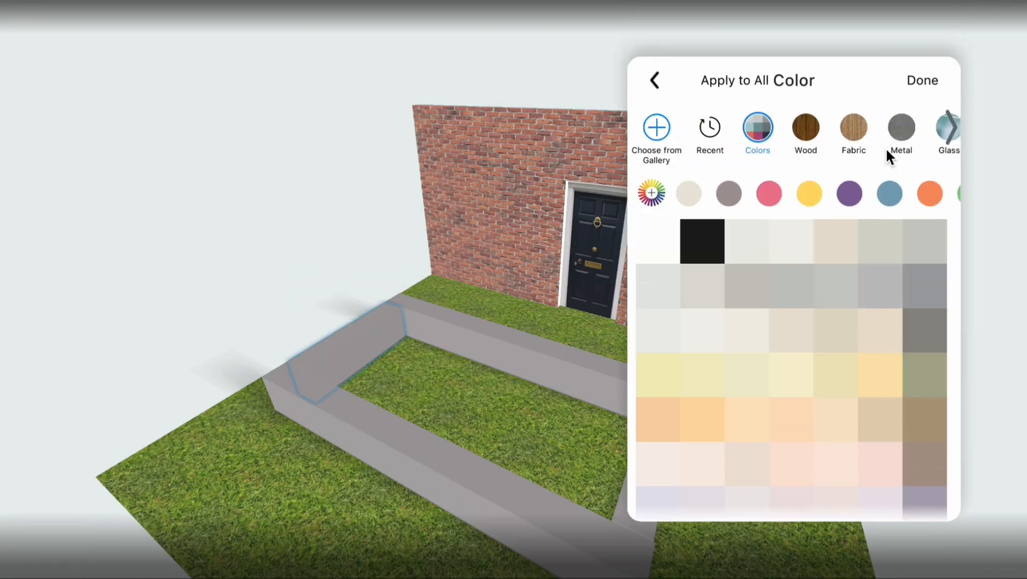
left_click_drag(882, 128, 704, 138)
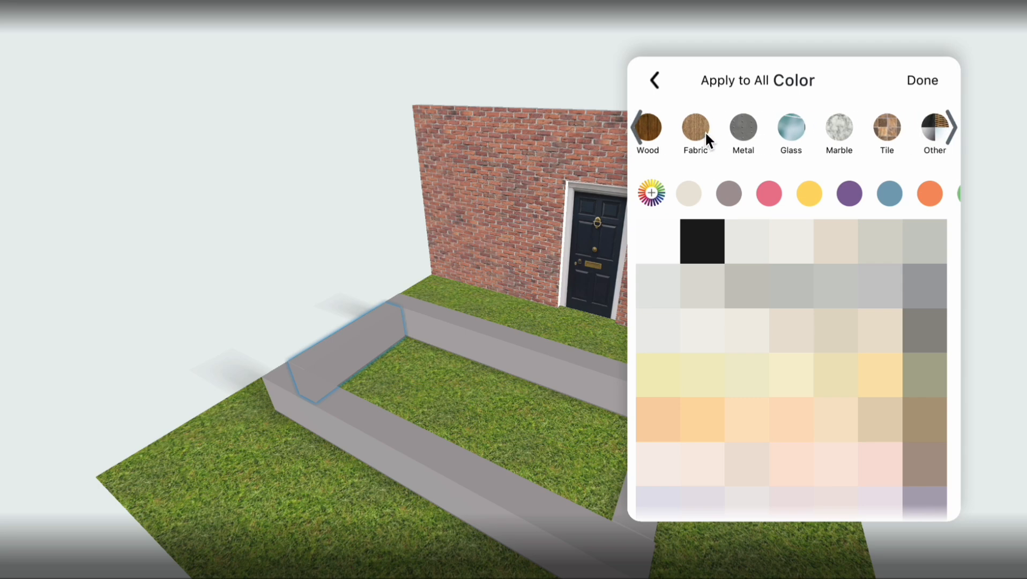
left_click(871, 132)
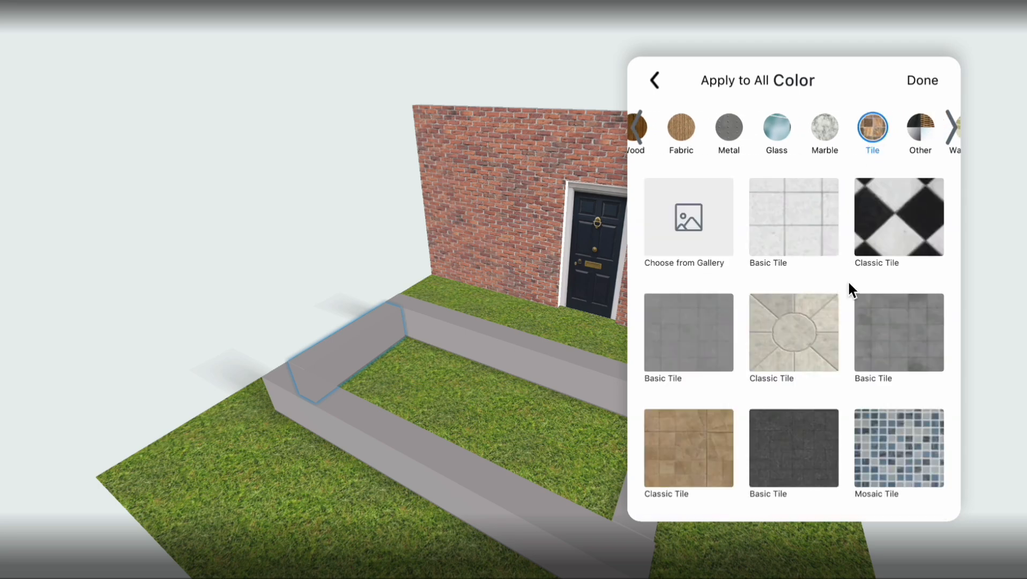
left_click(874, 425)
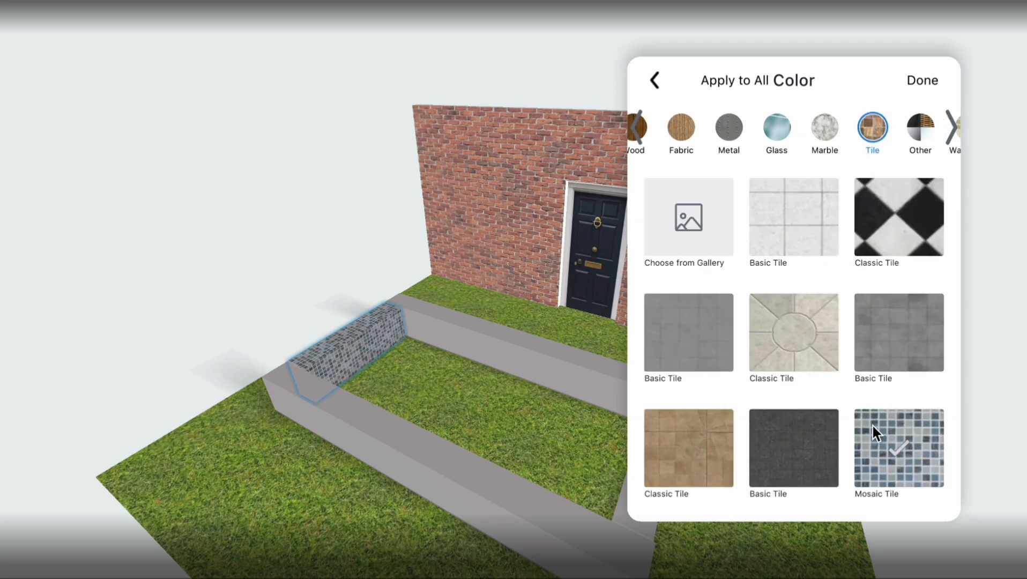
left_click(720, 84)
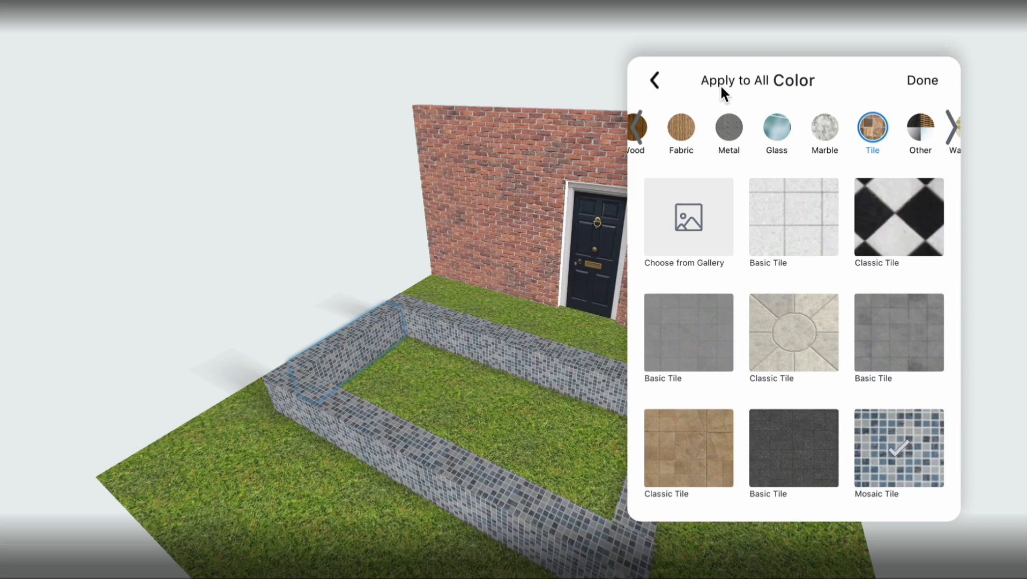
left_click(919, 82)
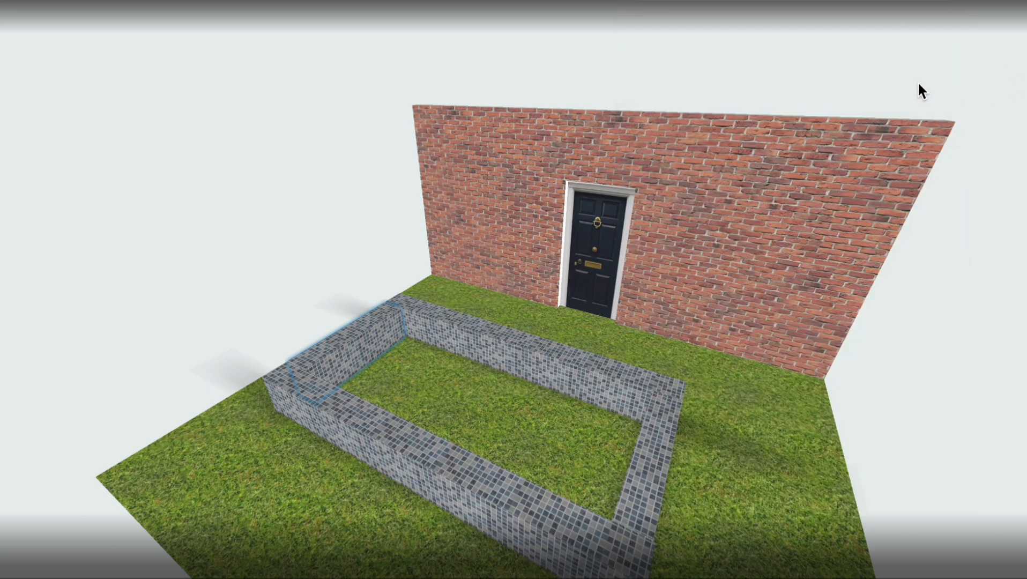
Add a Mosaic Tile floor panel from the construction paneling catalog and place it at the pool's near right corner
left_click(978, 522)
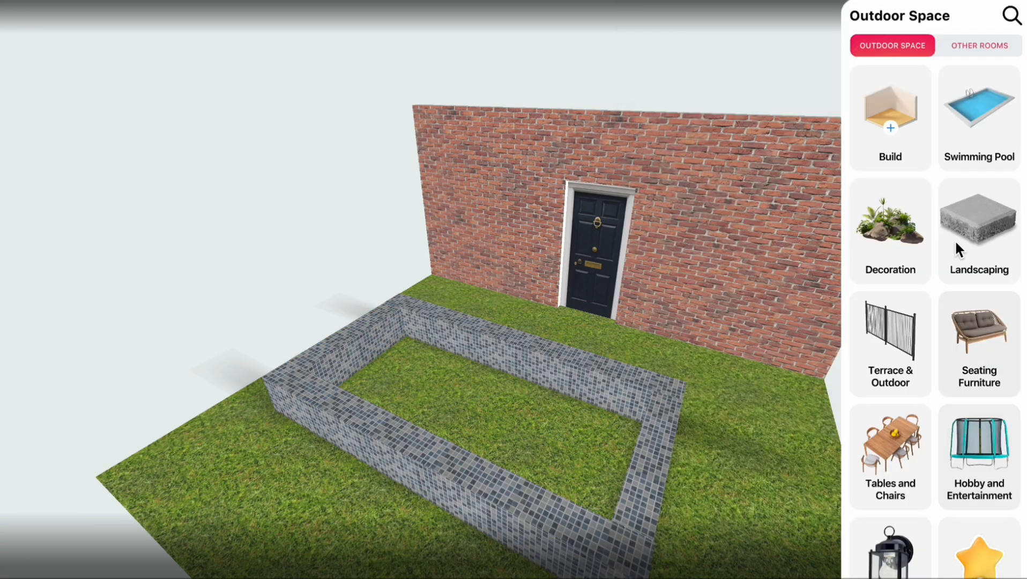
left_click(918, 140)
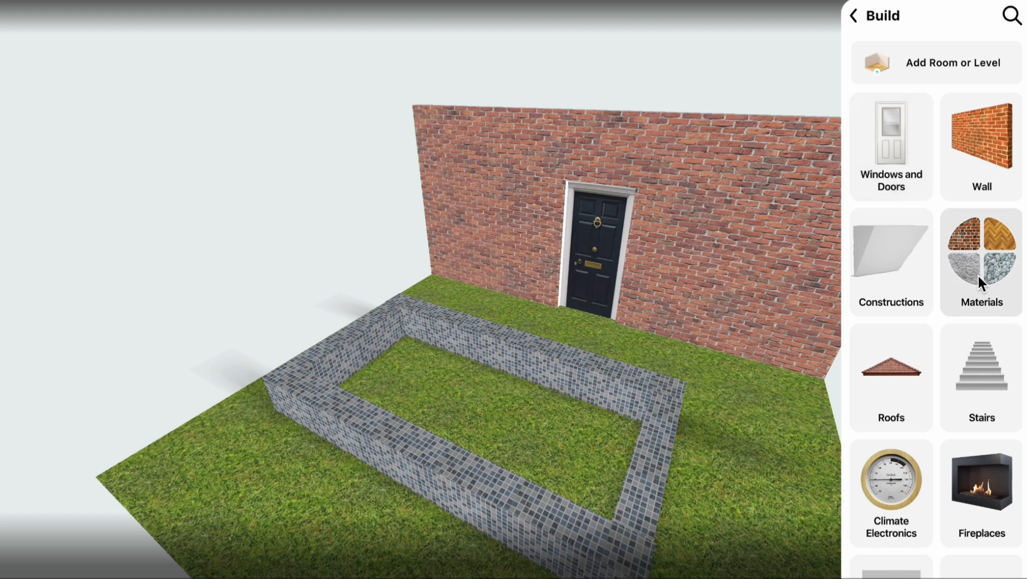
scroll(920, 254, "down", 2)
left_click(895, 220)
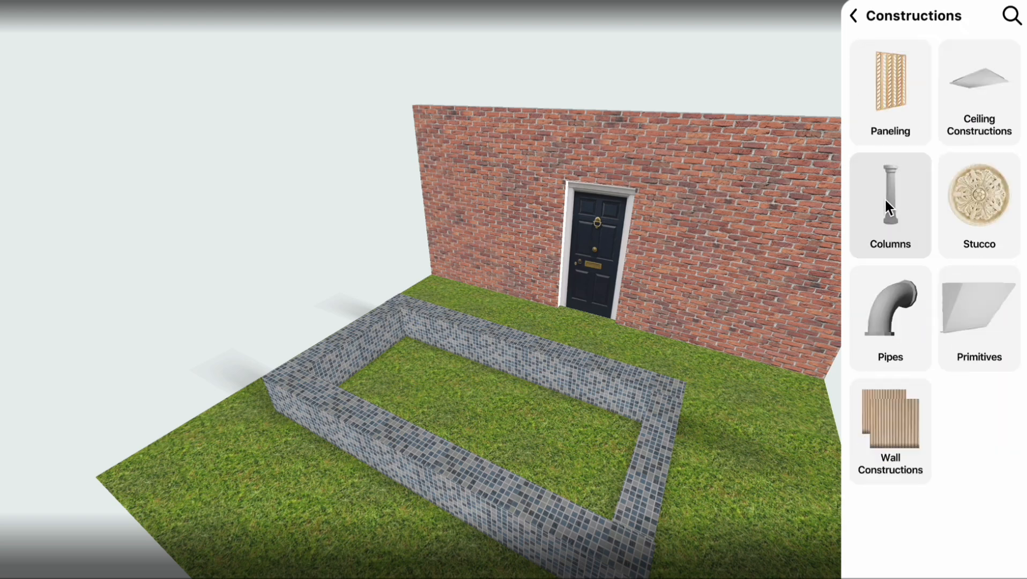
left_click(861, 80)
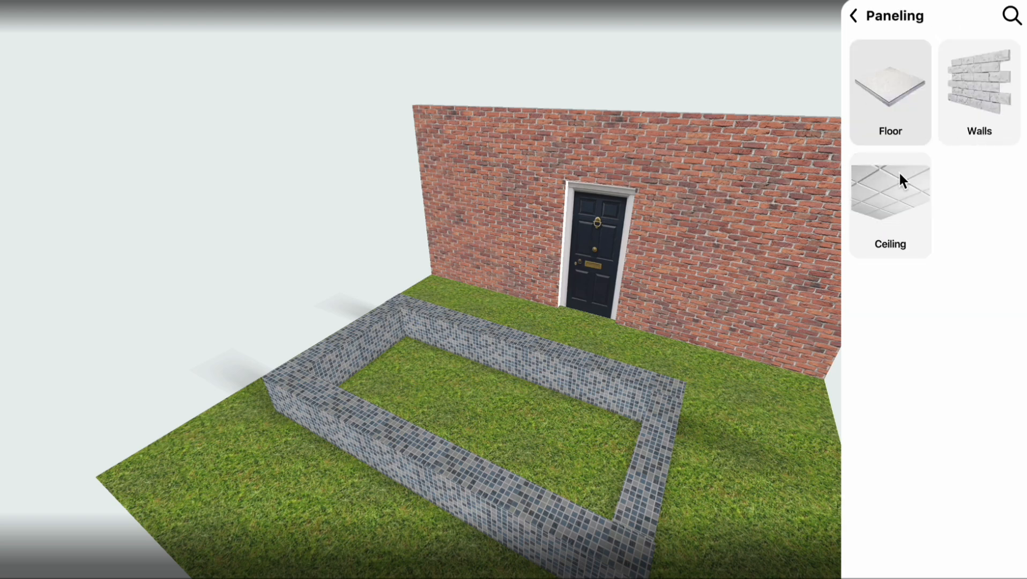
left_click(899, 97)
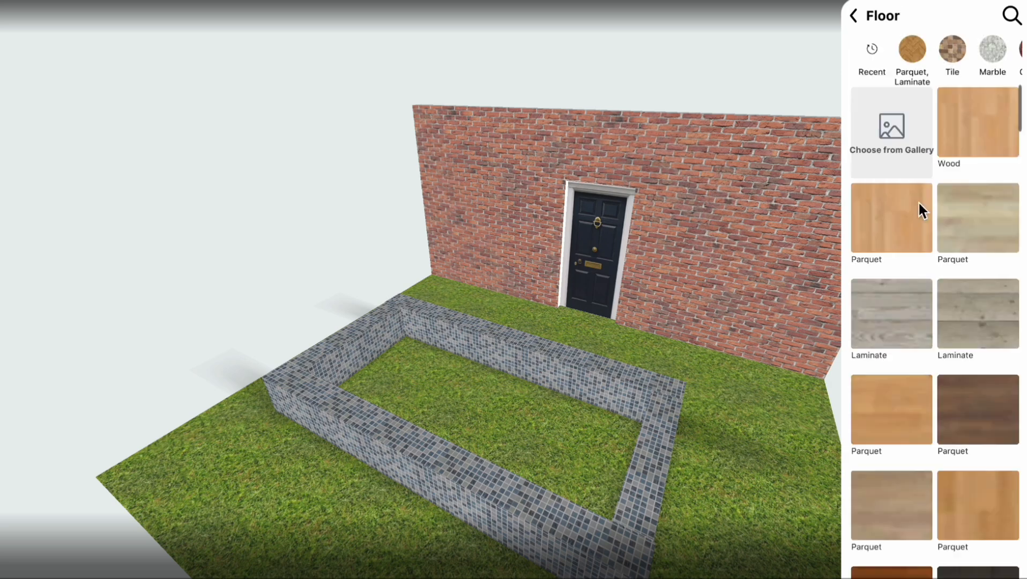
left_click(951, 51)
left_click_drag(929, 511, 584, 514)
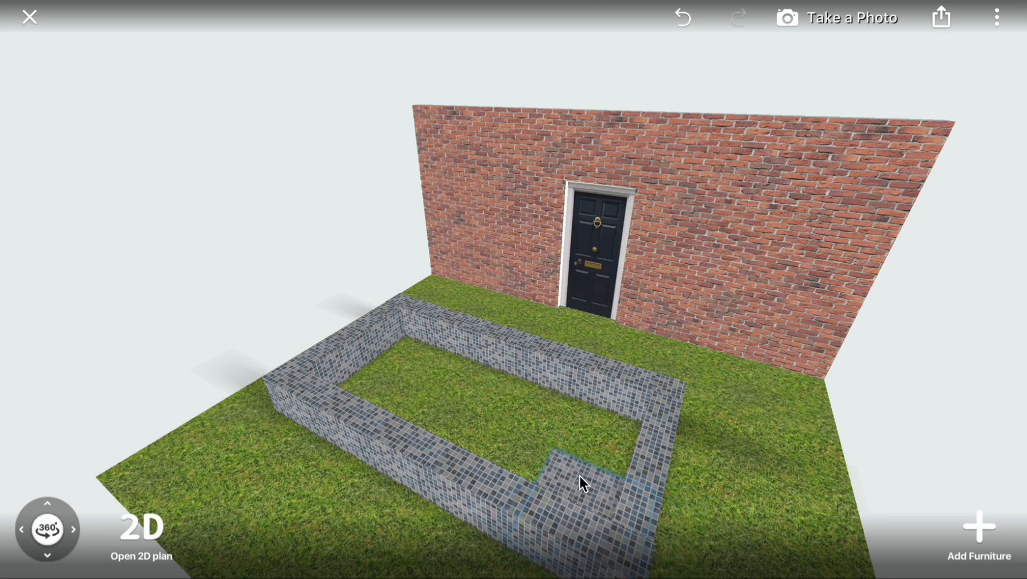
Stretch the floor panel to about 12' 8" long and across the frame's width to cover the pool bottom
left_click(535, 408)
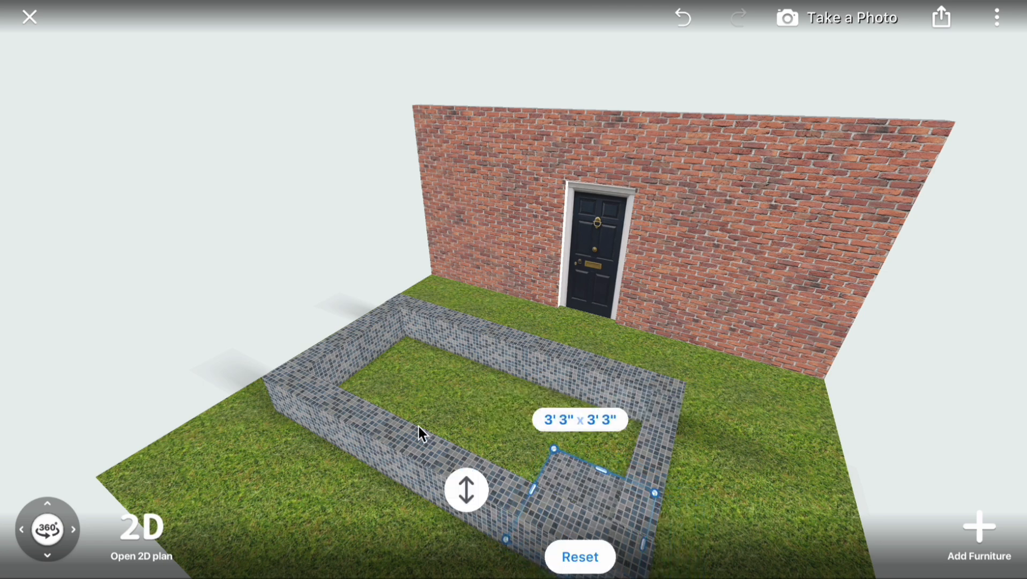
left_click_drag(419, 426, 340, 365)
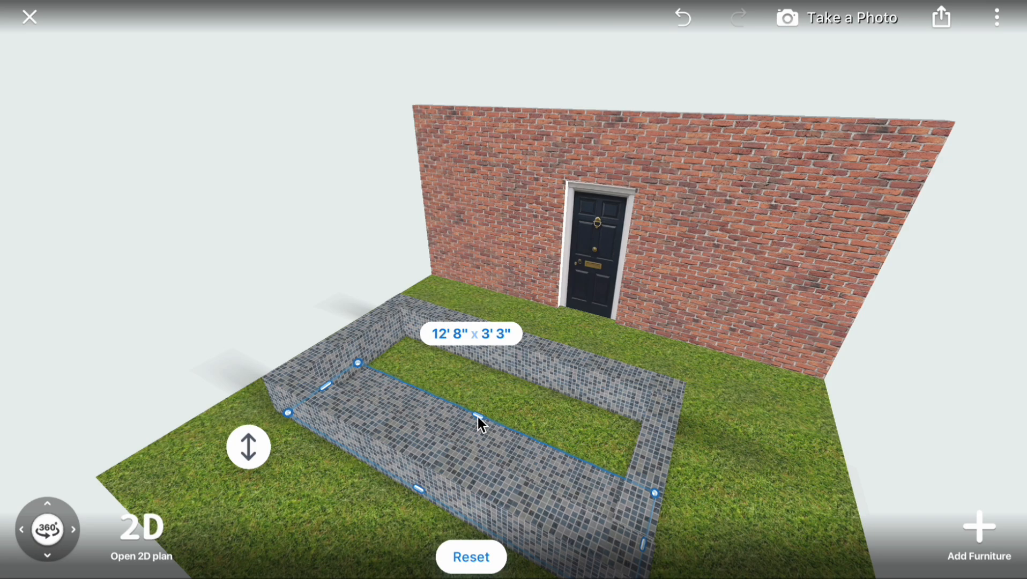
left_click_drag(477, 417, 525, 367)
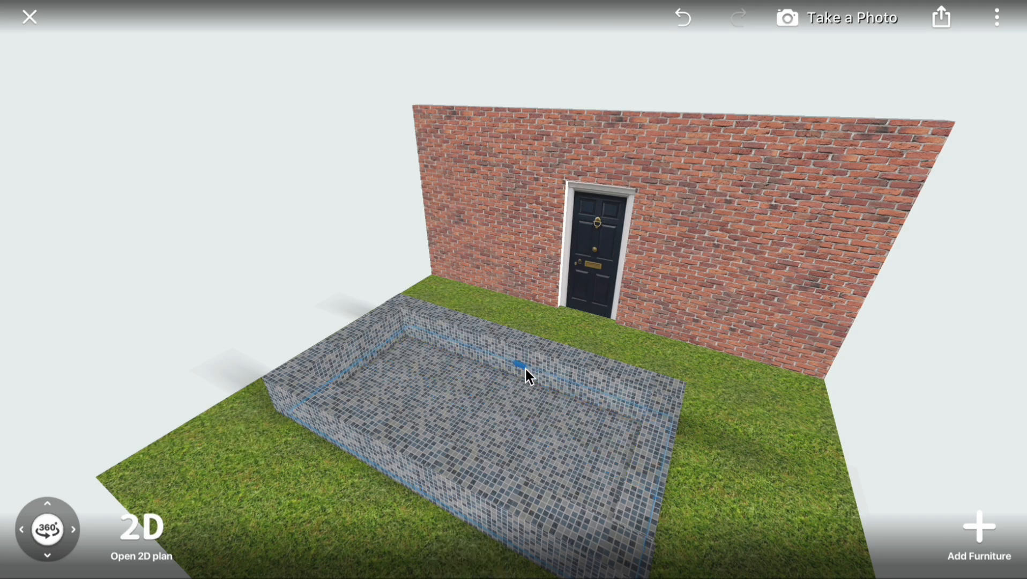
left_click(755, 505)
left_click_drag(715, 513, 683, 444)
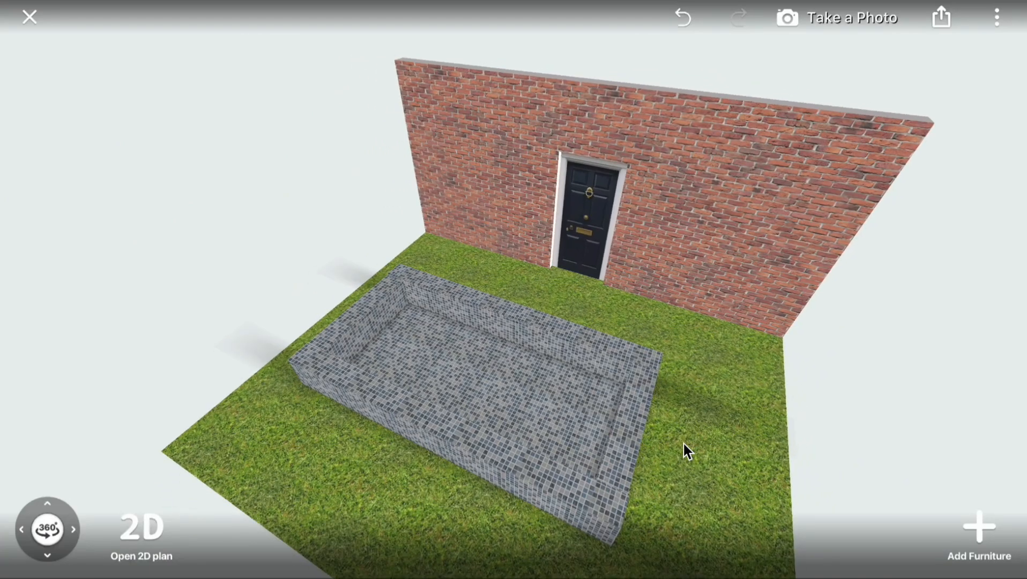
Add a 20 x 20 in cube from the construction primitives and move it inside the pool's right end
left_click(972, 539)
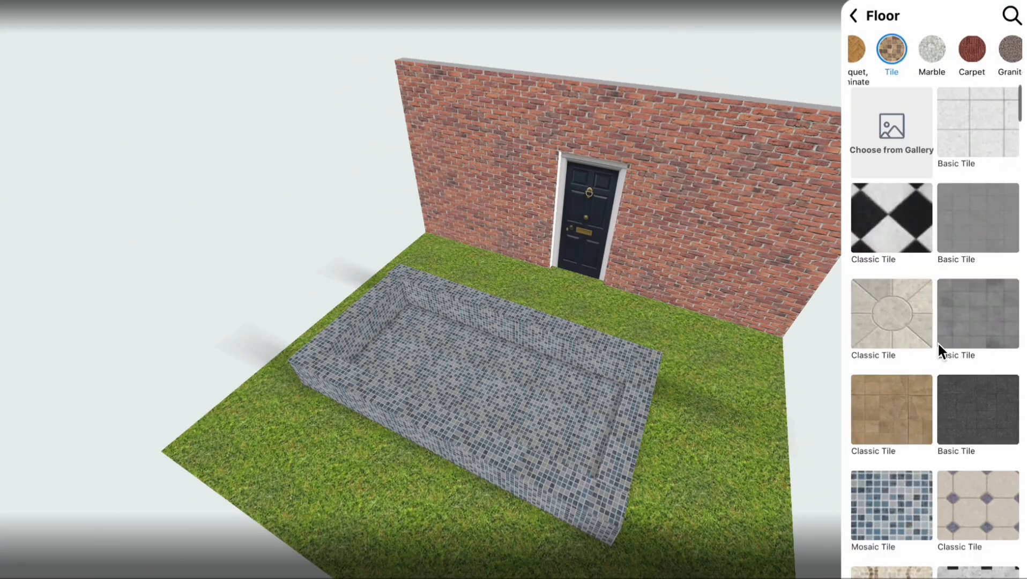
left_click(852, 17)
left_click(853, 17)
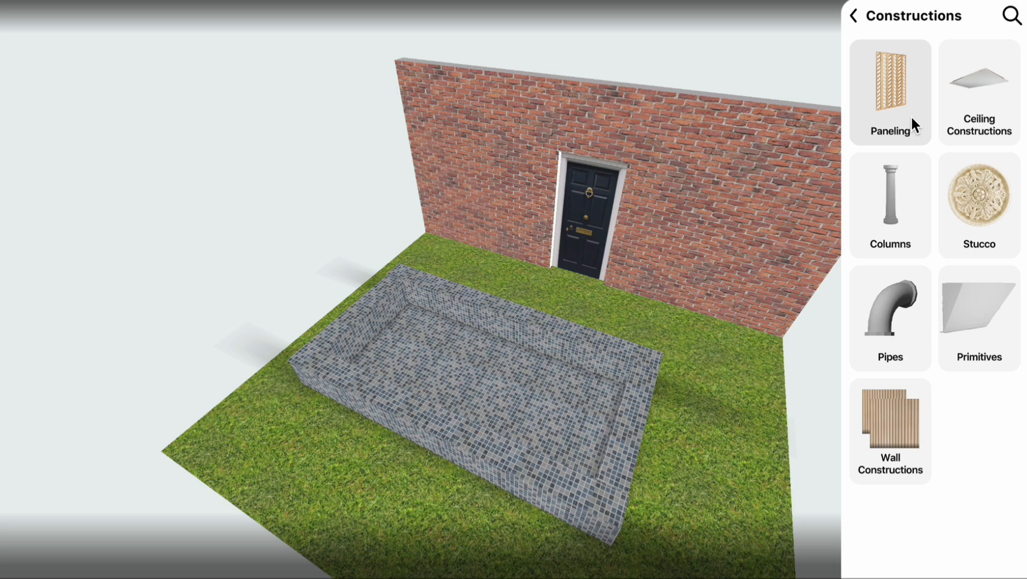
left_click(956, 297)
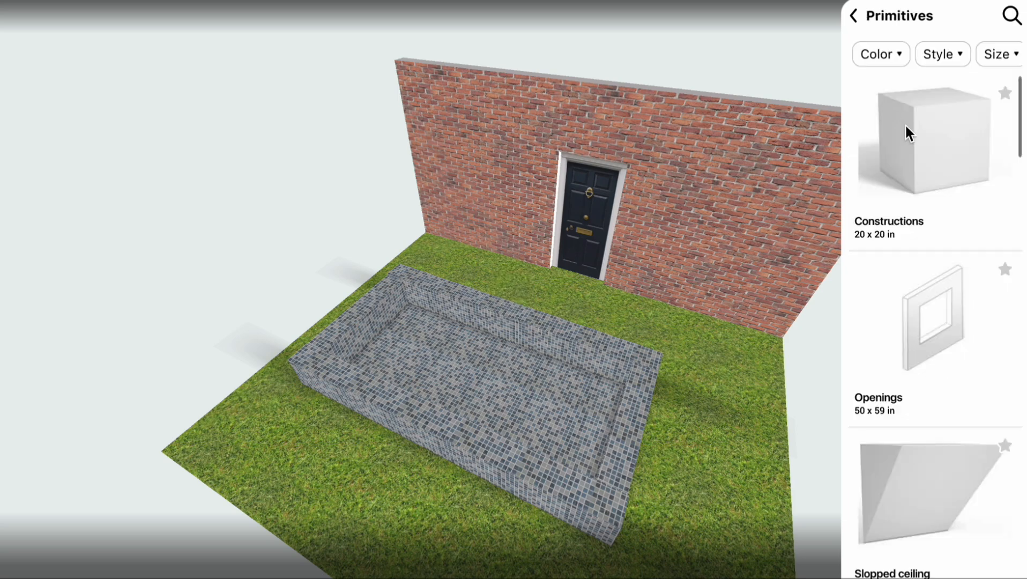
left_click(905, 125)
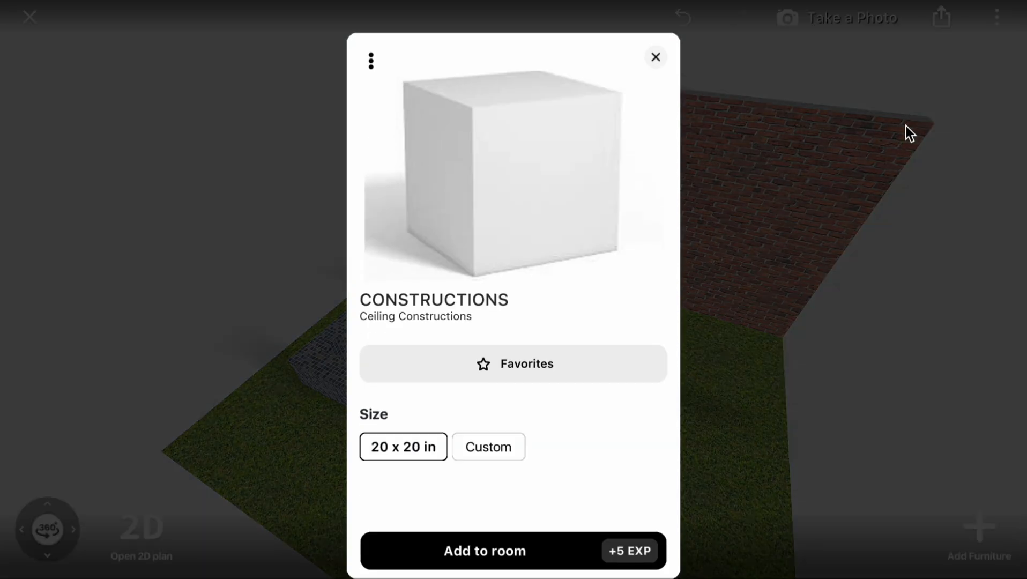
left_click(499, 549)
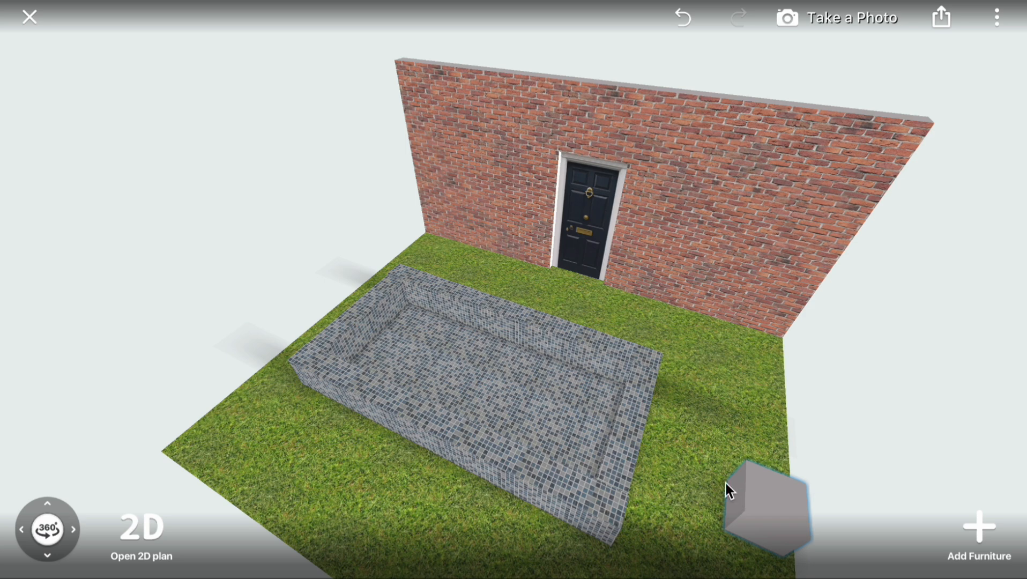
left_click_drag(728, 485, 577, 366)
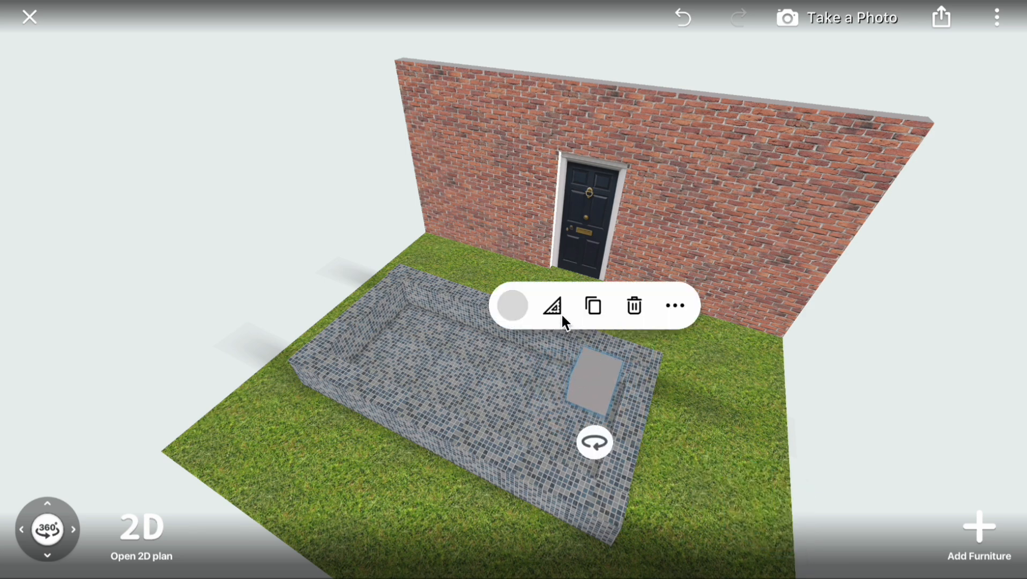
Try the Tempered Glass finish on the cube
left_click(520, 303)
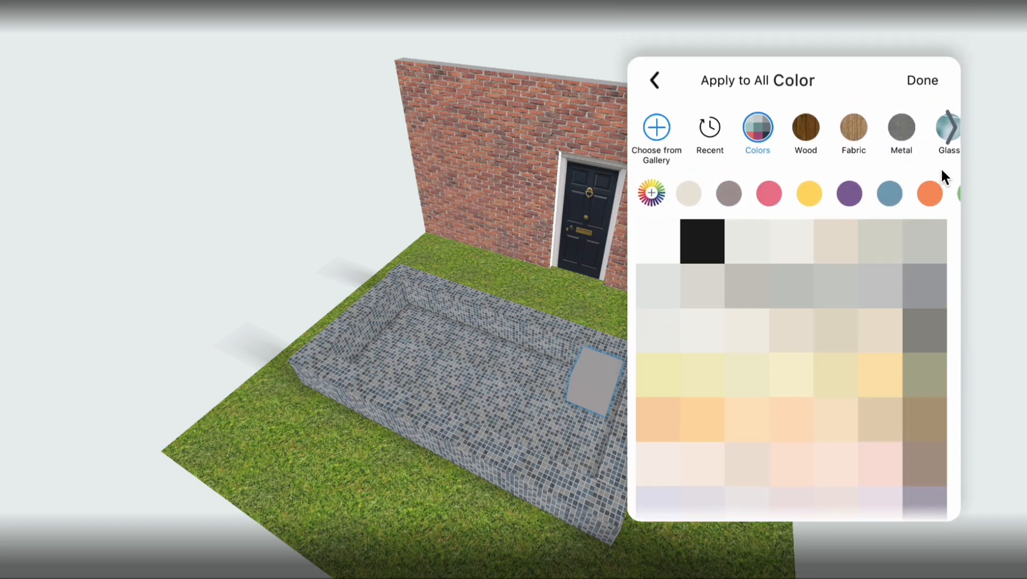
left_click_drag(902, 126, 731, 132)
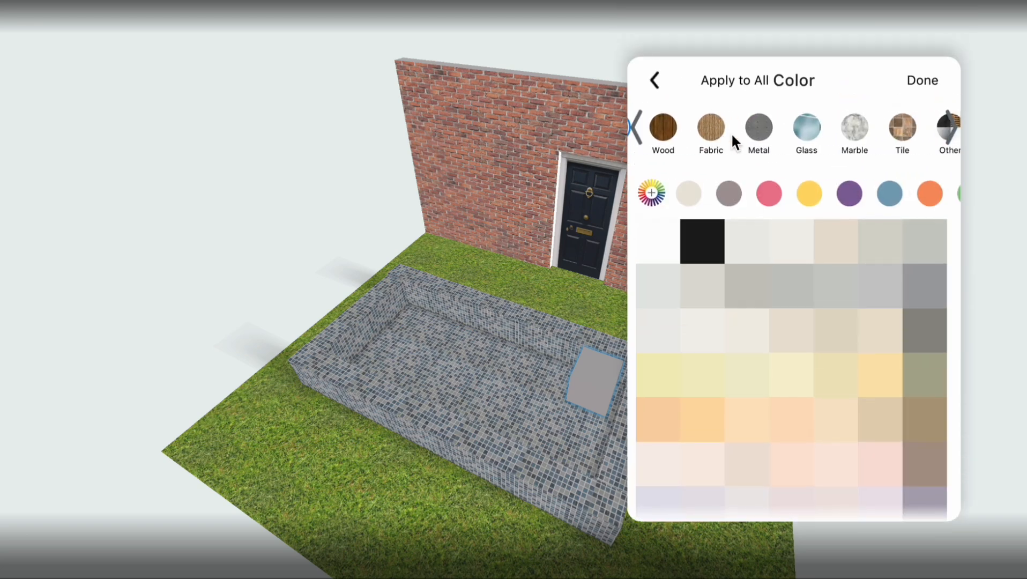
left_click(800, 129)
left_click(786, 219)
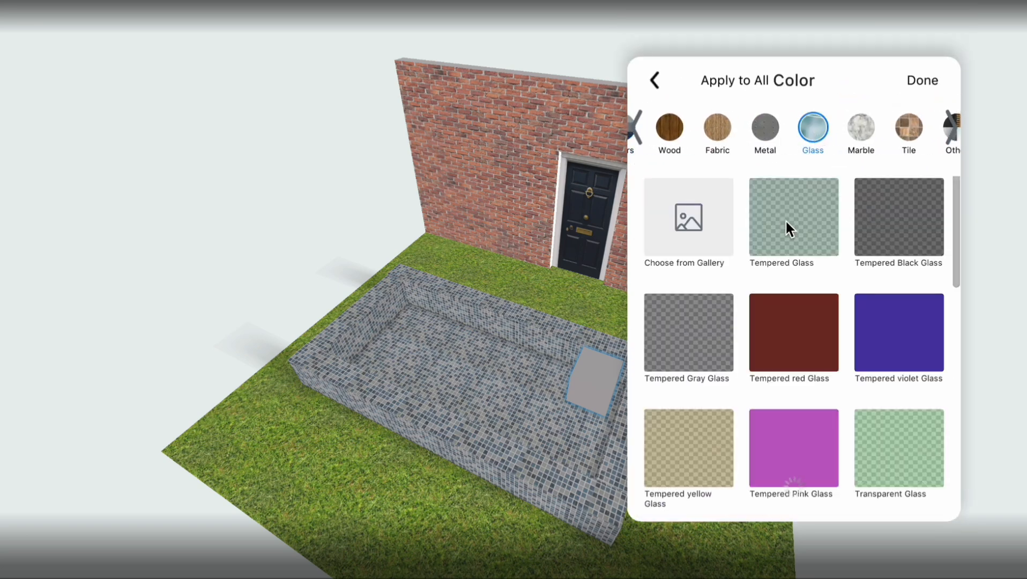
Try the Water textures on the cube and choose the light green one with rippling reflections
left_click_drag(895, 122, 321, 42)
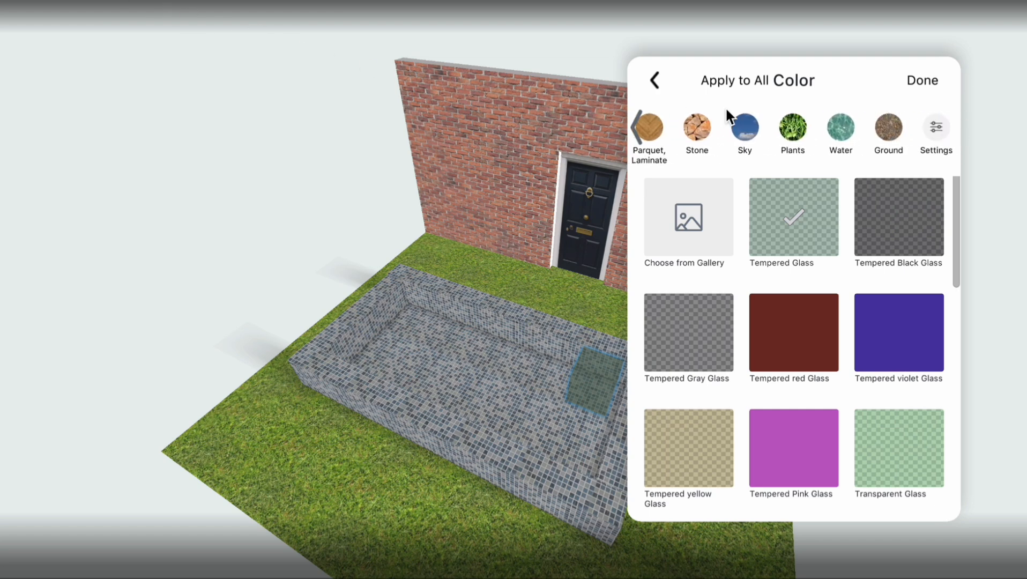
left_click(834, 127)
left_click(805, 237)
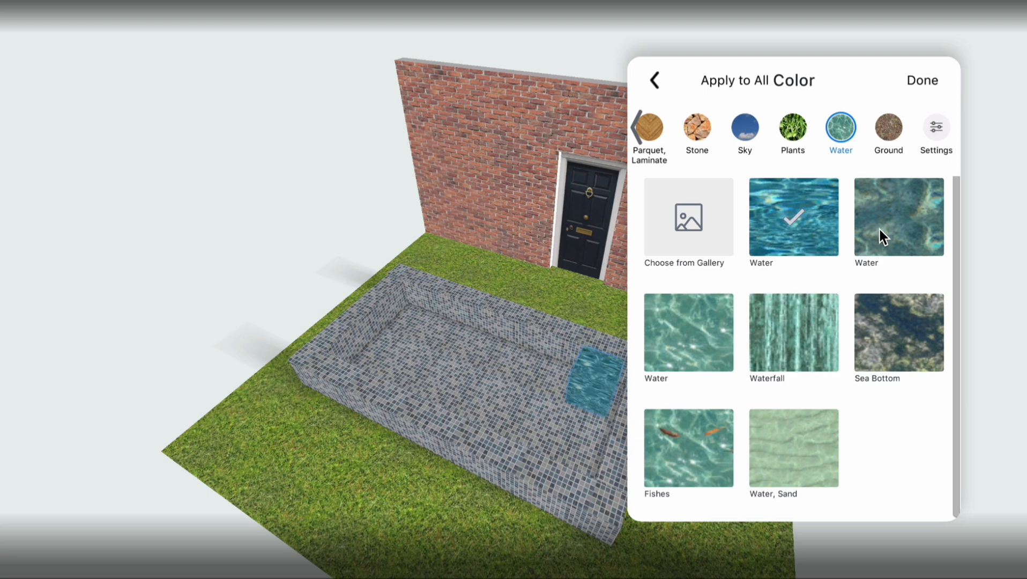
left_click(894, 225)
left_click(707, 338)
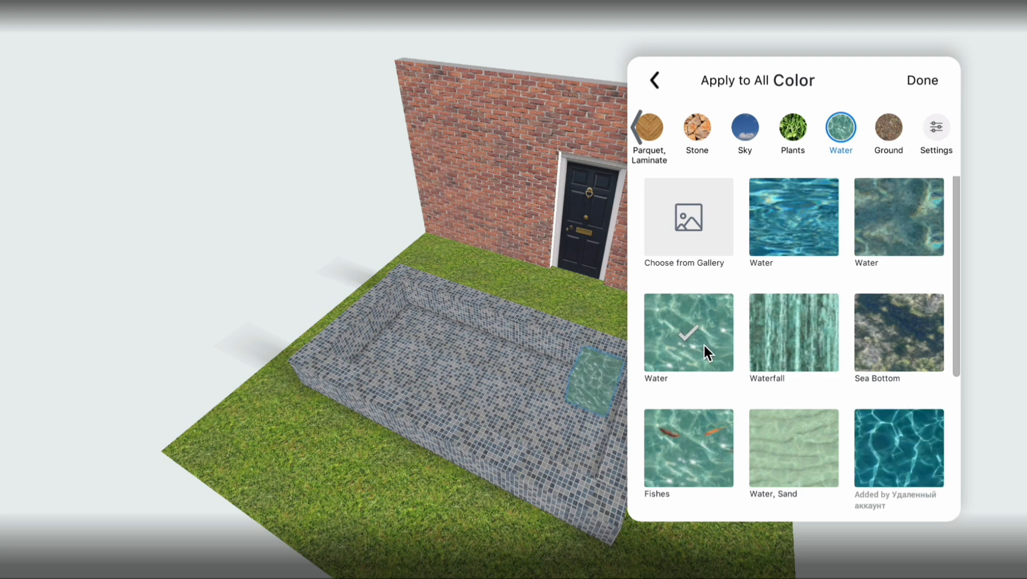
Set the water cube's material to Glass and switch to the eye-level walking view of the pool
left_click(937, 129)
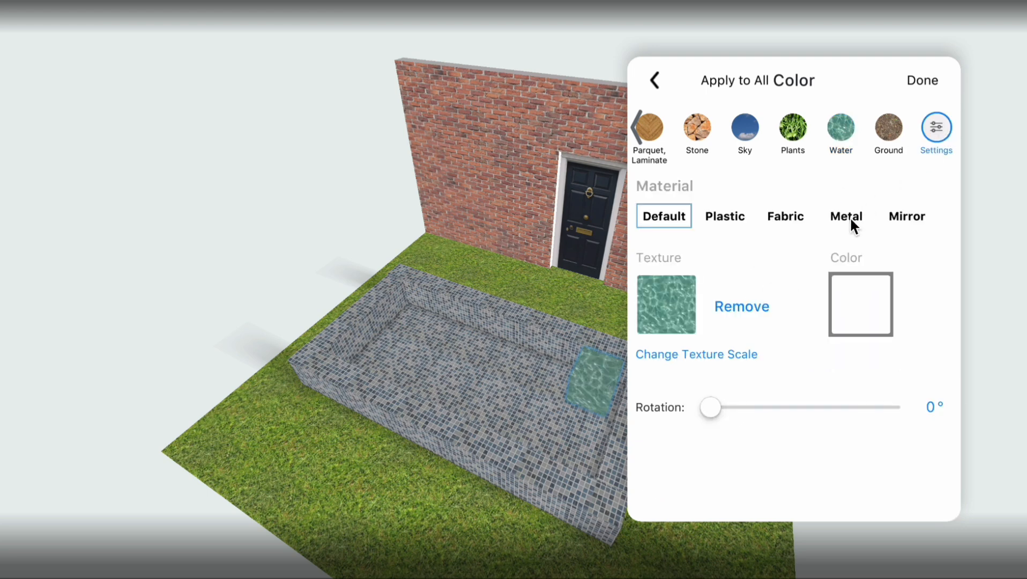
left_click_drag(852, 220, 787, 220)
left_click(870, 217)
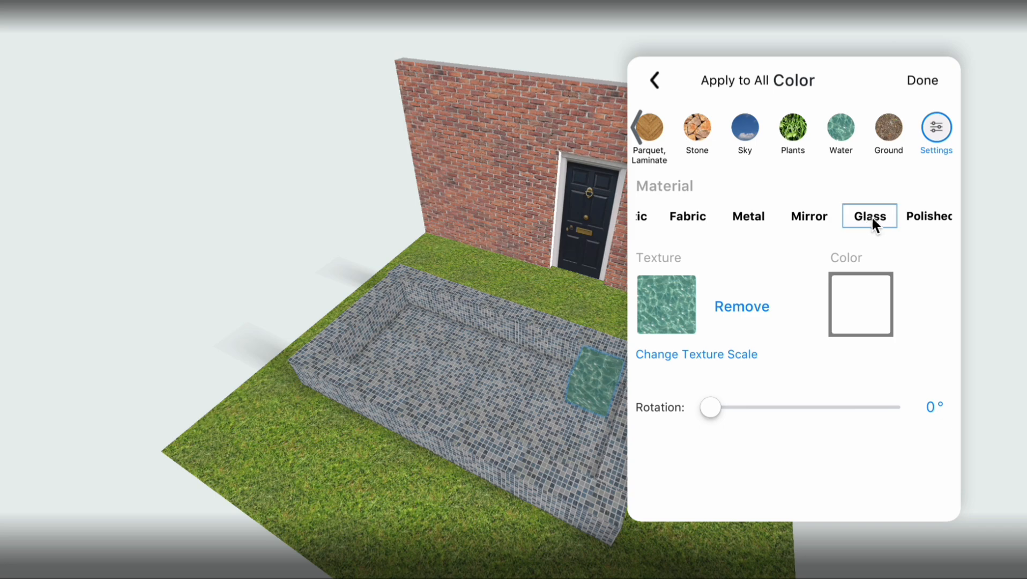
left_click(535, 363)
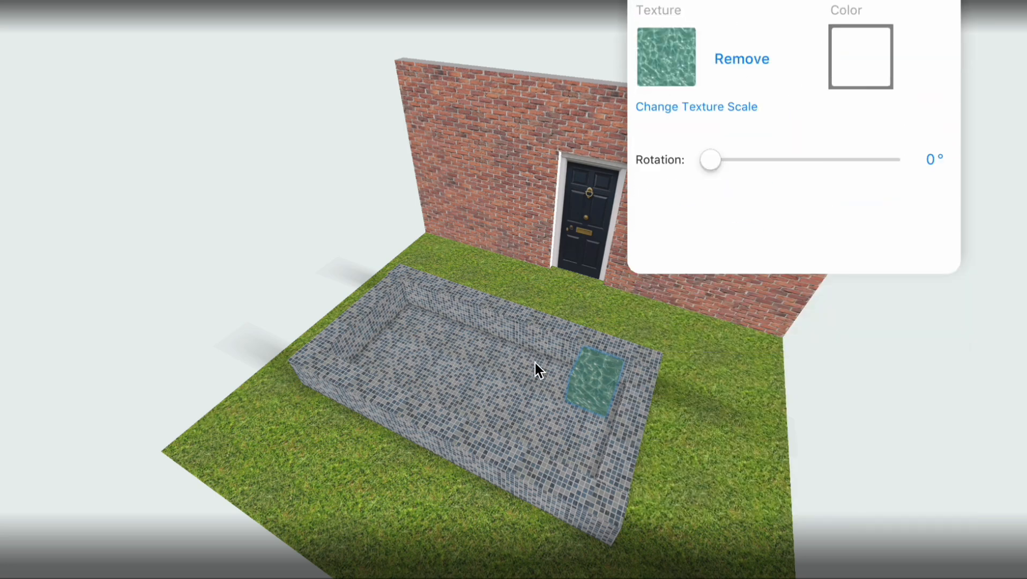
left_click(41, 526)
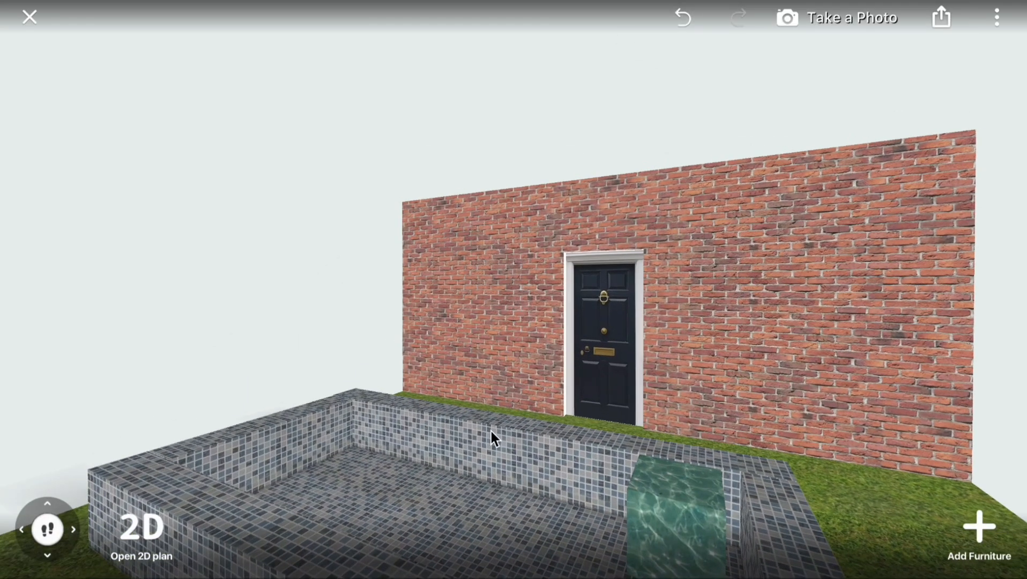
In the 2D plan, move the water cube from the pool's right end to its upper-left inner corner
left_click_drag(494, 524, 446, 301)
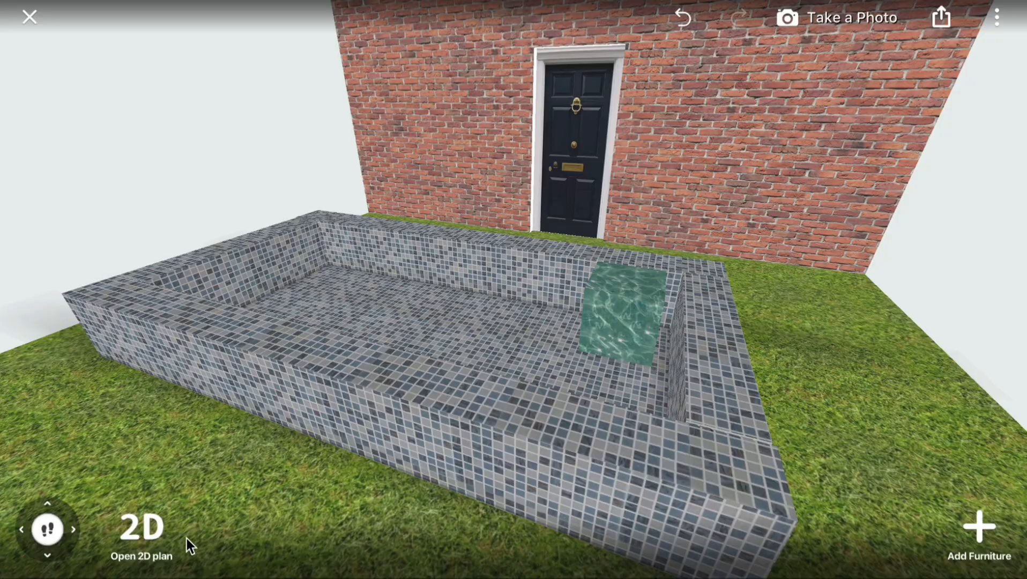
left_click(152, 543)
scroll(560, 301, "down", 2)
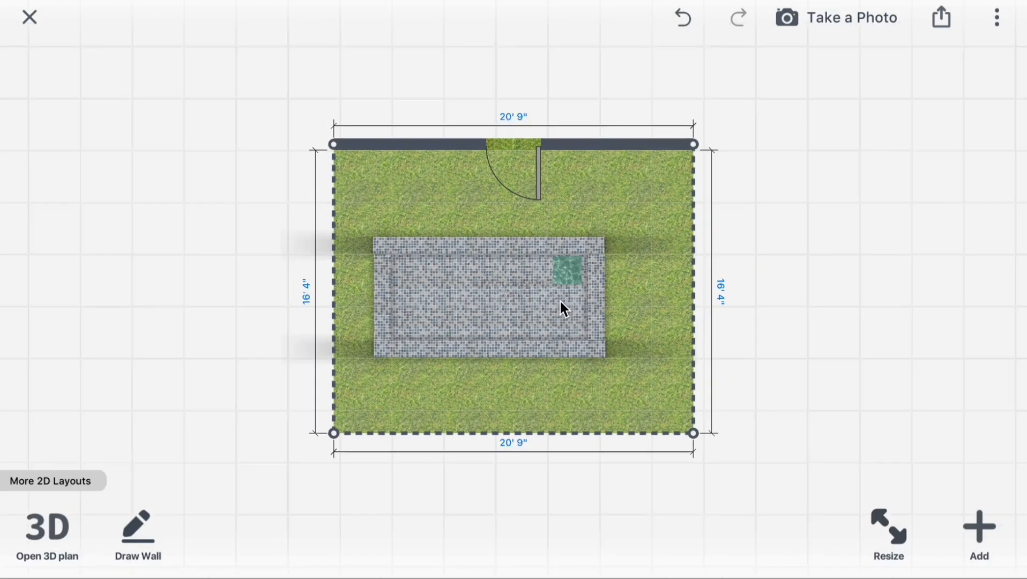
scroll(560, 300, "up", 8)
left_click(663, 236)
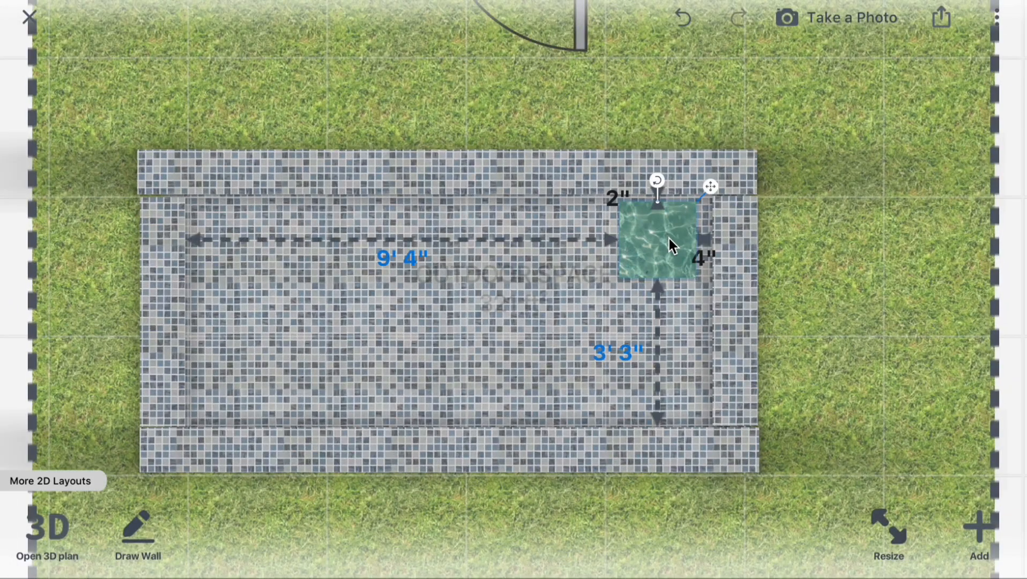
left_click_drag(672, 246, 233, 231)
Stretch the water cube to fill the pool's whole interior, about 11' 5" x 5' 0", and view it in 3D
left_click_drag(241, 228, 181, 248)
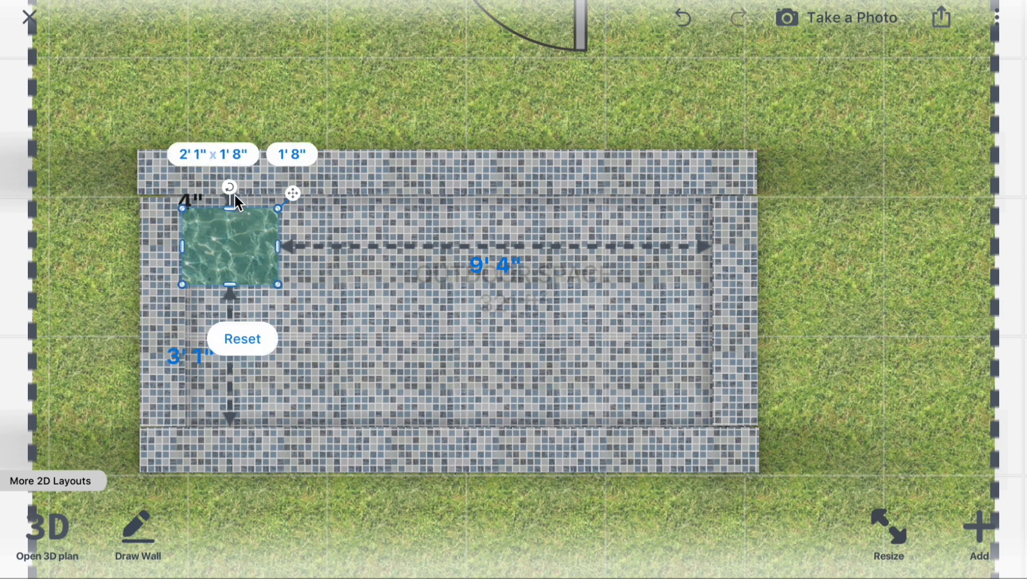
left_click_drag(236, 209, 233, 194)
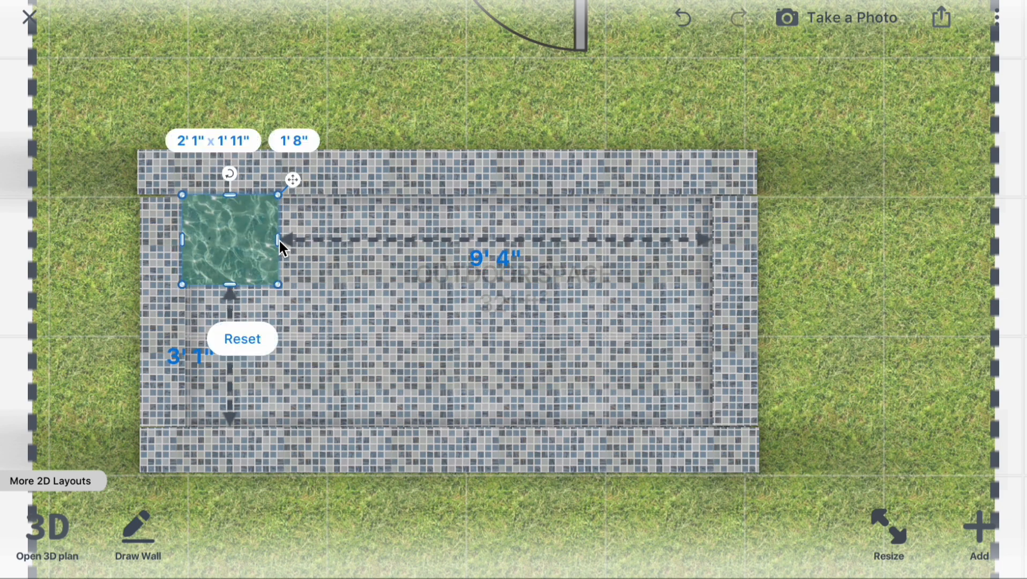
left_click_drag(278, 240, 713, 276)
left_click_drag(448, 287, 448, 425)
left_click(52, 531)
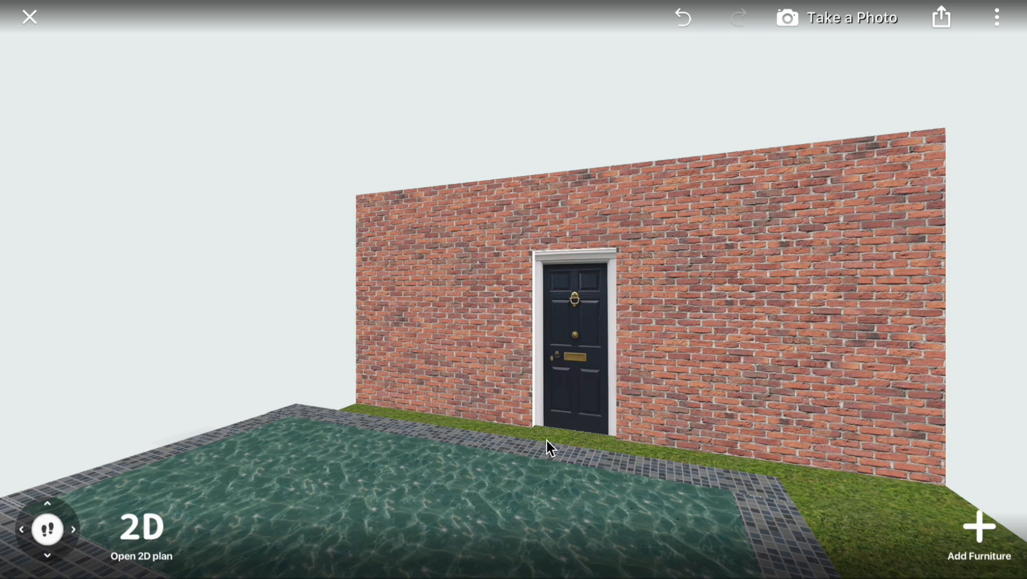
left_click_drag(546, 441, 569, 174)
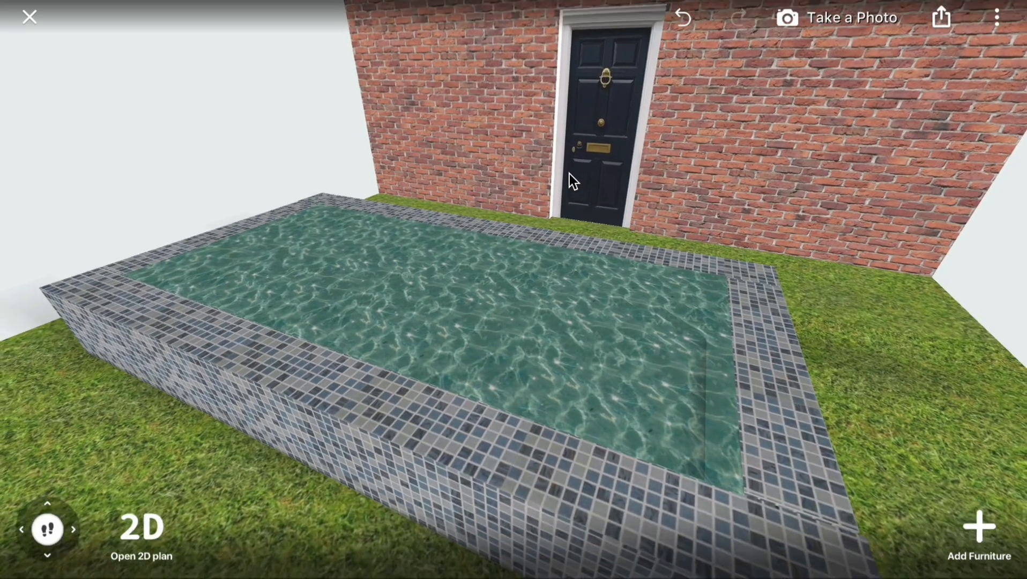
Set the water cube's height to 1 ft 0 in so the water sits below the pool rim
left_click(501, 300)
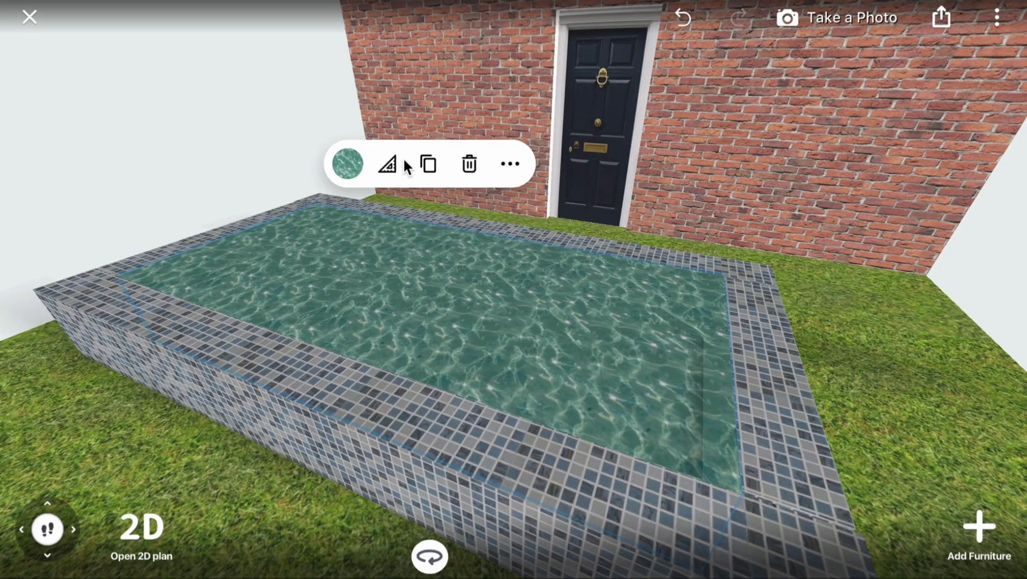
left_click(386, 165)
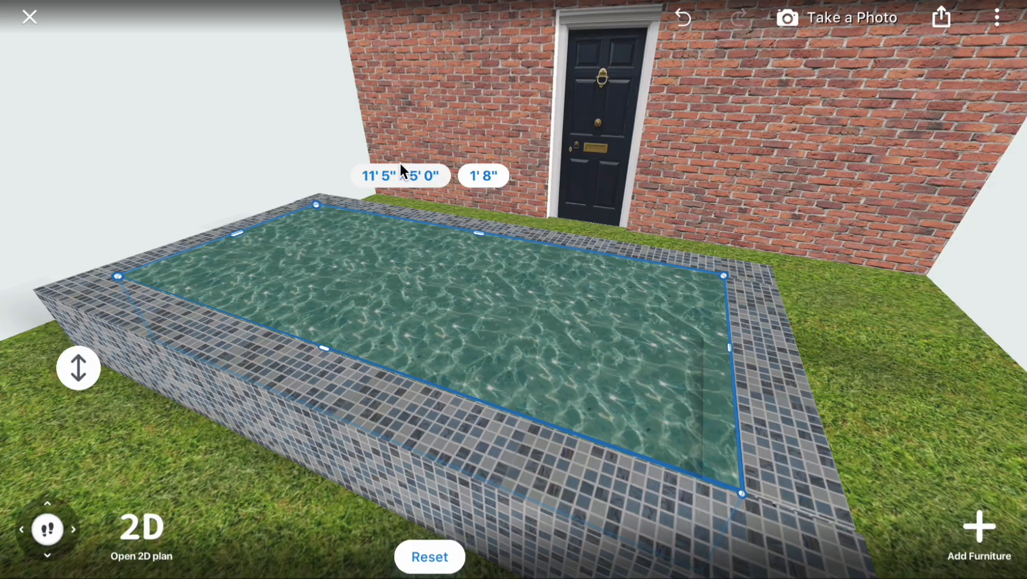
left_click(482, 176)
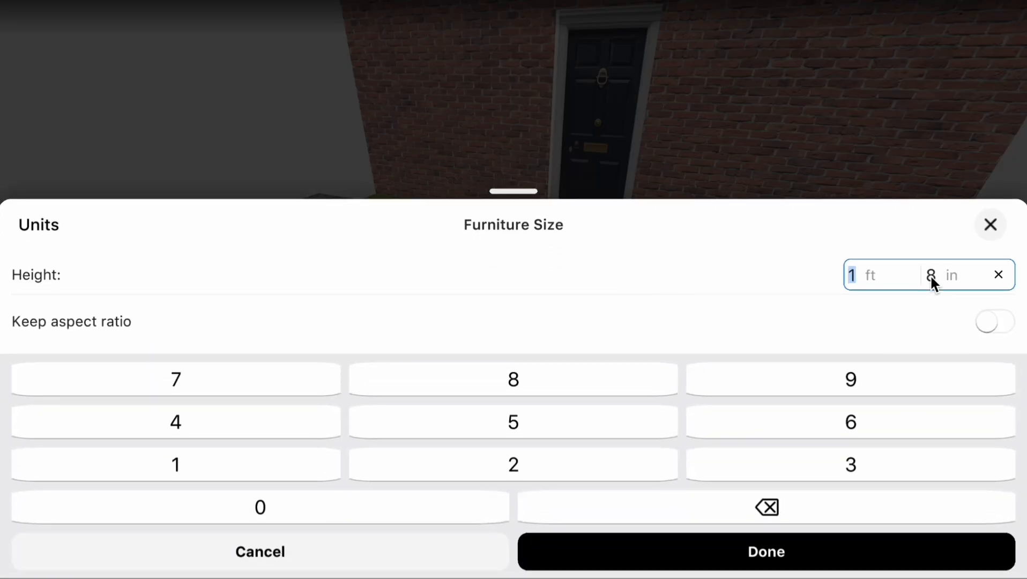
left_click(931, 275)
left_click(444, 499)
left_click(669, 546)
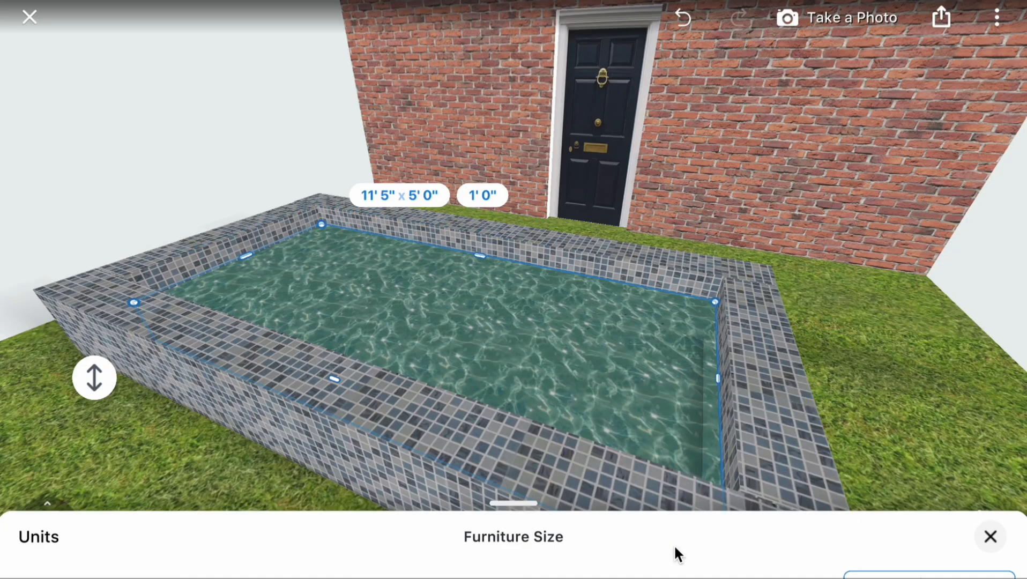
left_click(844, 321)
left_click_drag(830, 339, 774, 311)
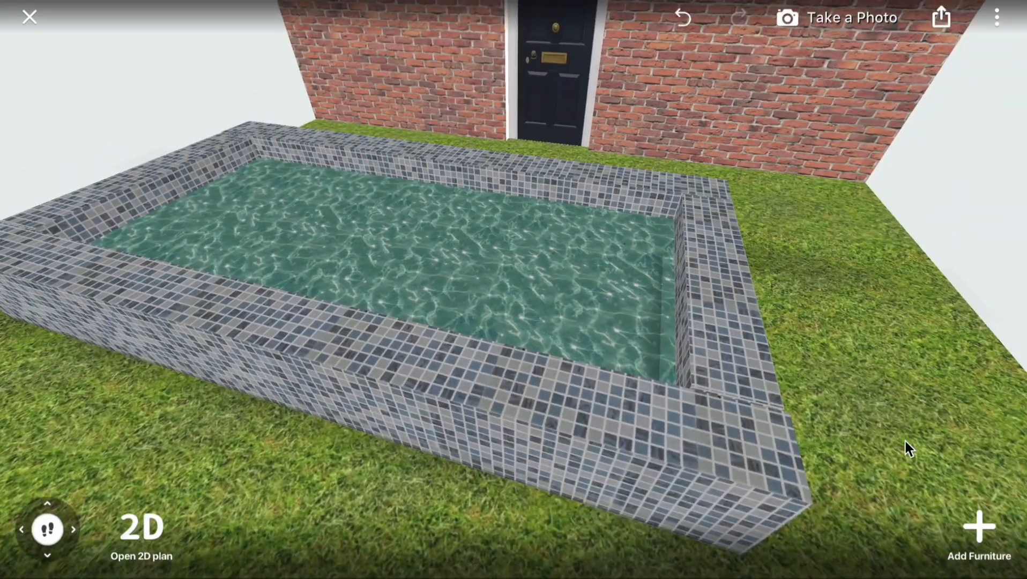
Add the 36 x 36 in Donut float from the pool accessories onto the grass beside the pool's right end
left_click(981, 529)
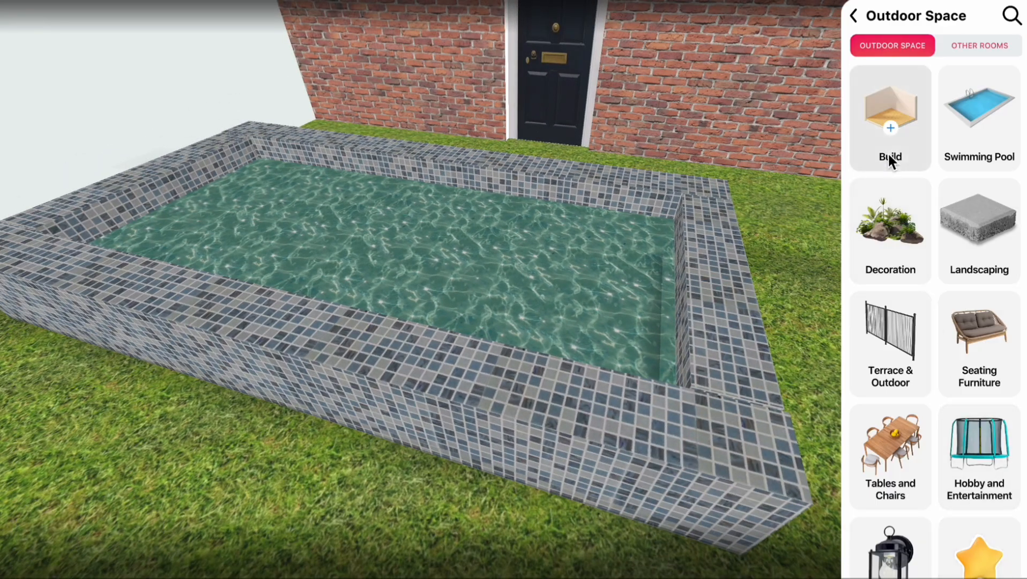
left_click(975, 114)
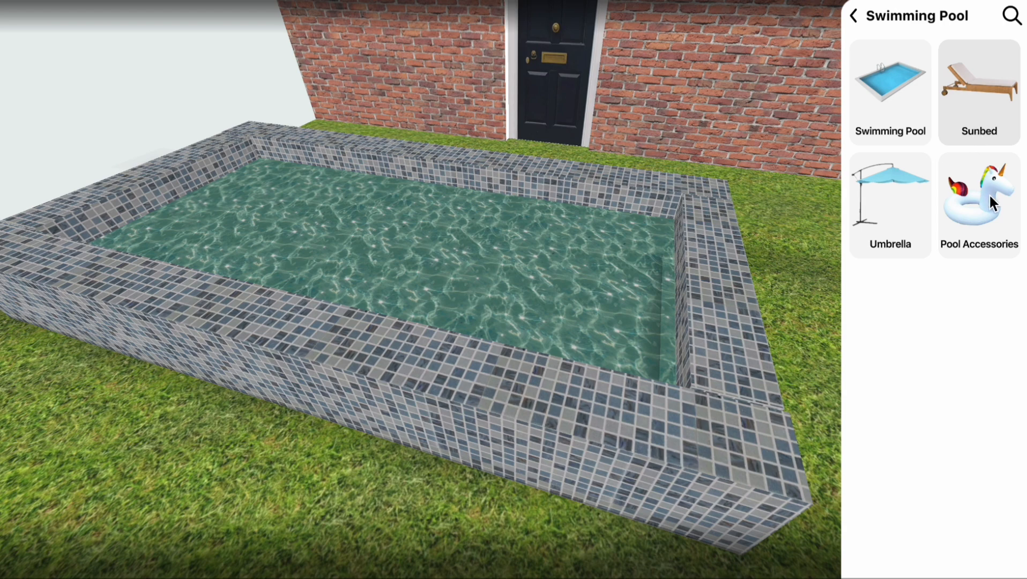
left_click(990, 195)
scroll(968, 276, "down", 2)
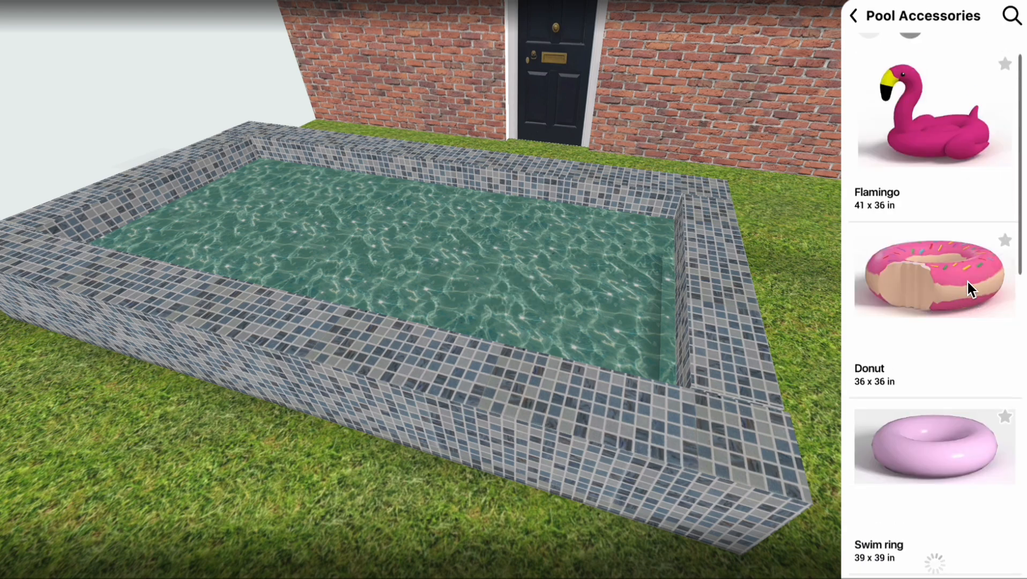
left_click_drag(965, 255, 839, 237)
Add the 18 x 19 in Pool Stairs from the swimming pool models into the water near the pool's right end
left_click(979, 528)
left_click(937, 15)
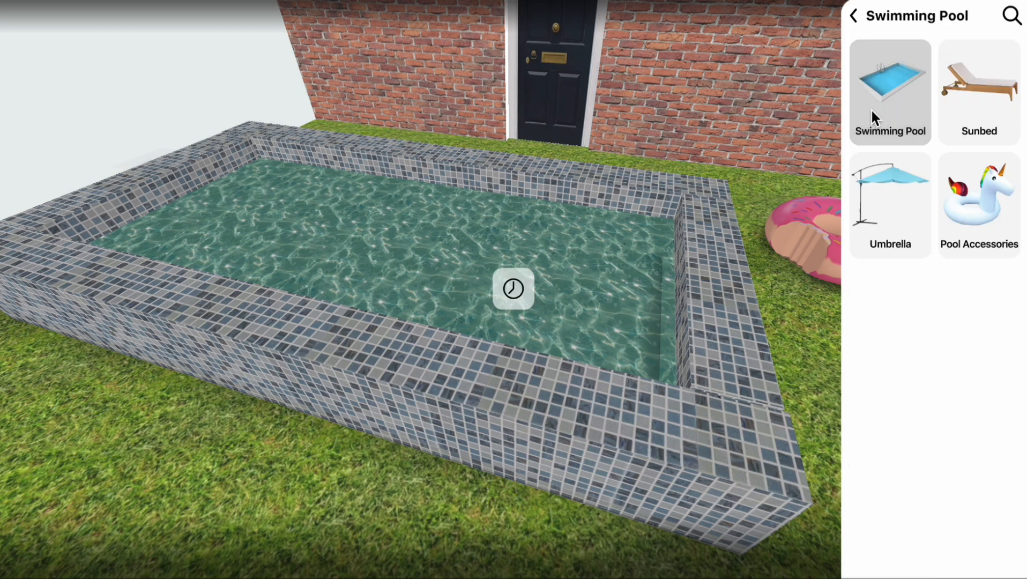
left_click(870, 108)
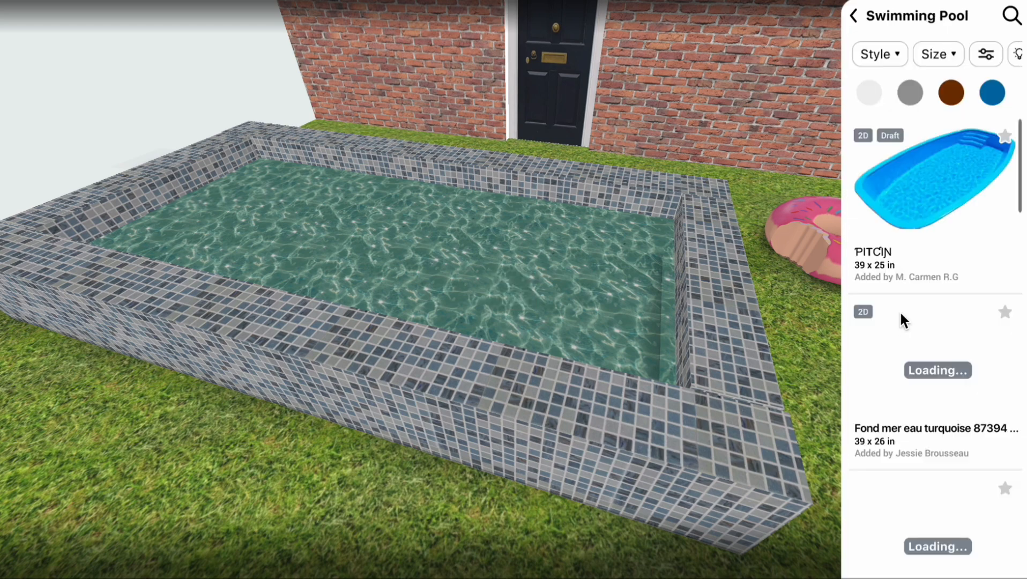
scroll(925, 356, "down", 6)
scroll(925, 355, "down", 15)
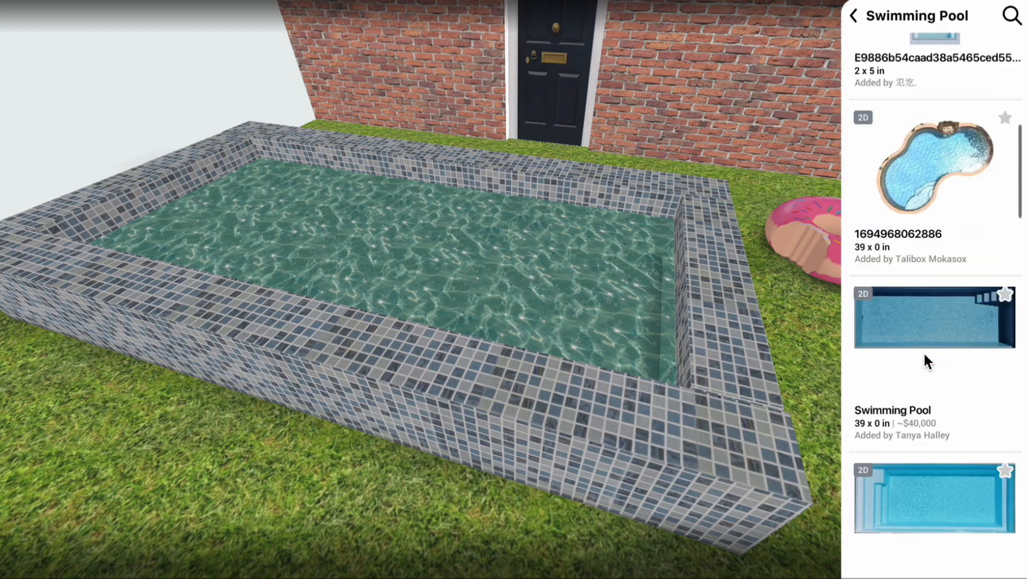
scroll(923, 351, "down", 5)
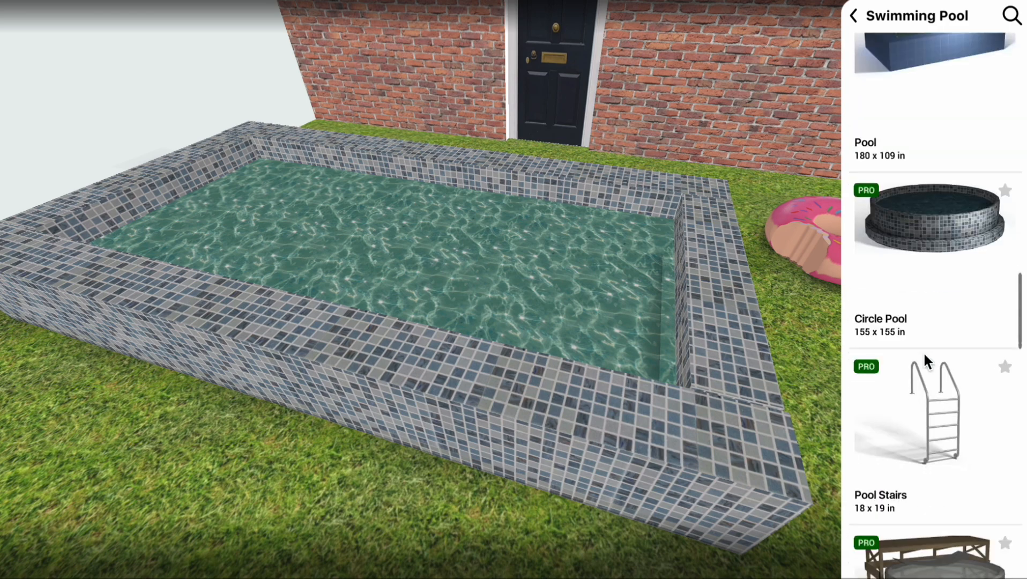
left_click_drag(934, 379, 616, 245)
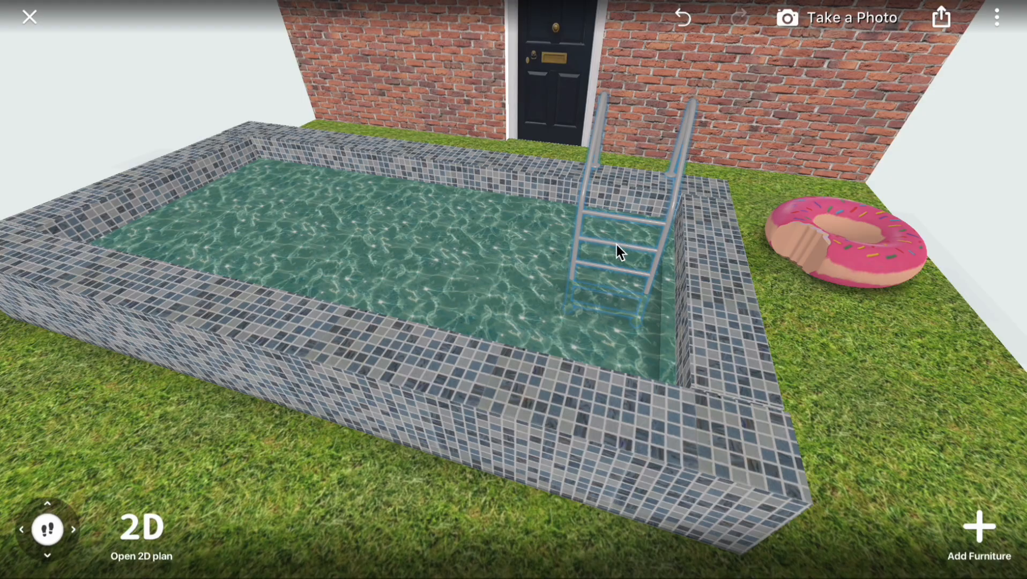
In the 2D plan, move the pool stairs onto the upper rim near the right corner, then inspect them in 3D
left_click(136, 528)
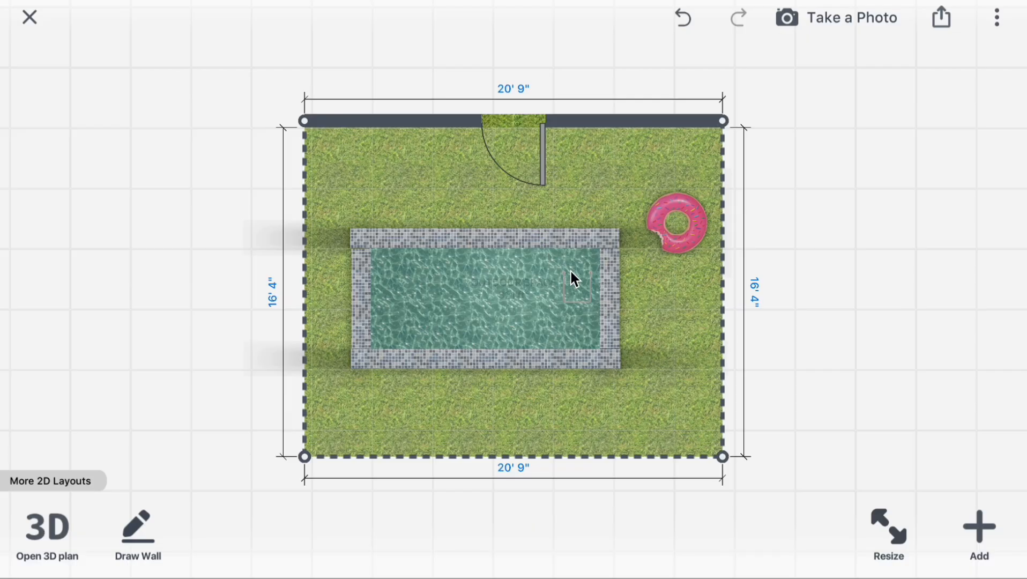
scroll(570, 271, "up", 5)
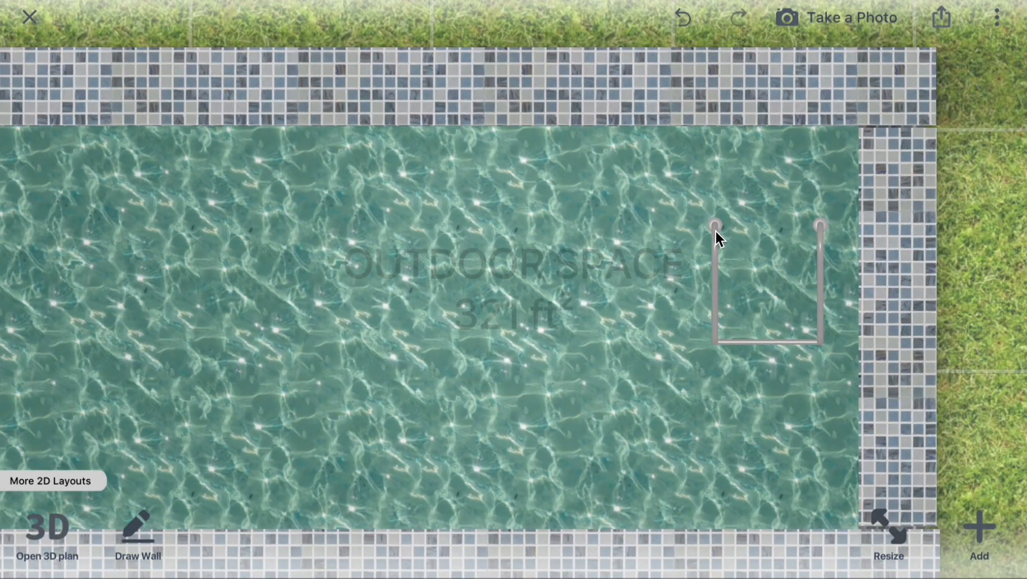
left_click_drag(715, 232, 729, 102)
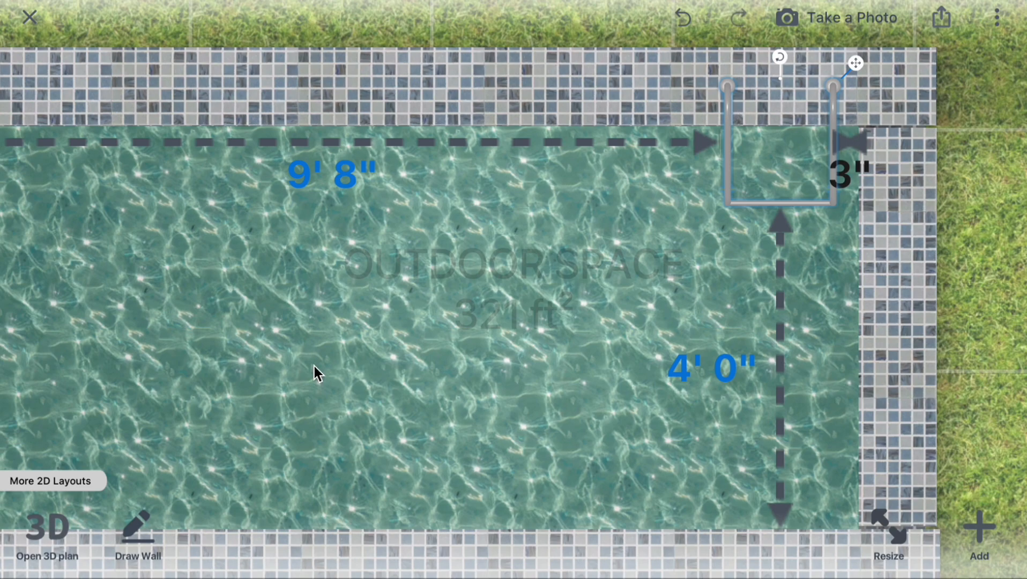
left_click(57, 530)
left_click_drag(588, 407, 649, 275)
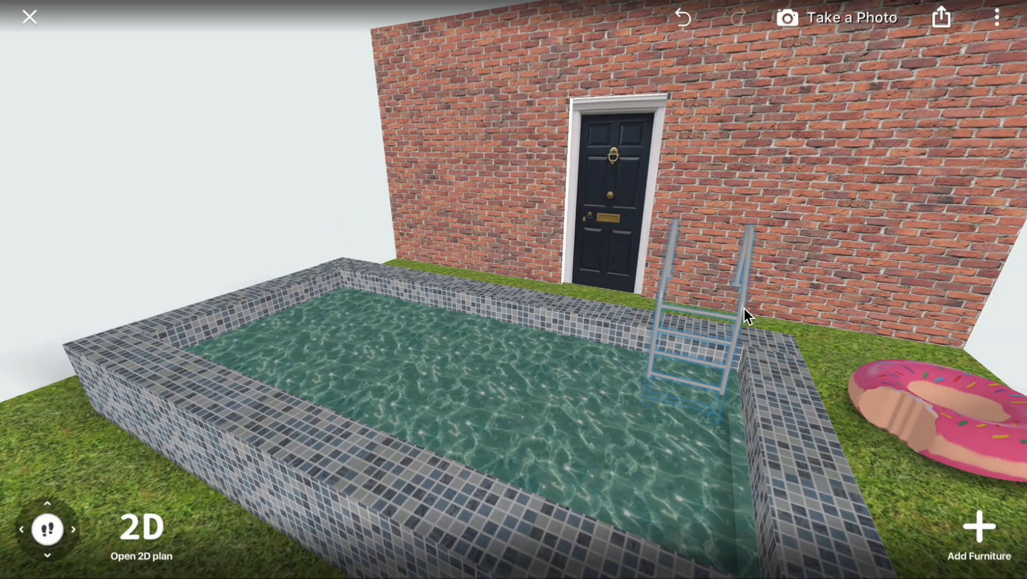
left_click_drag(743, 305, 550, 458)
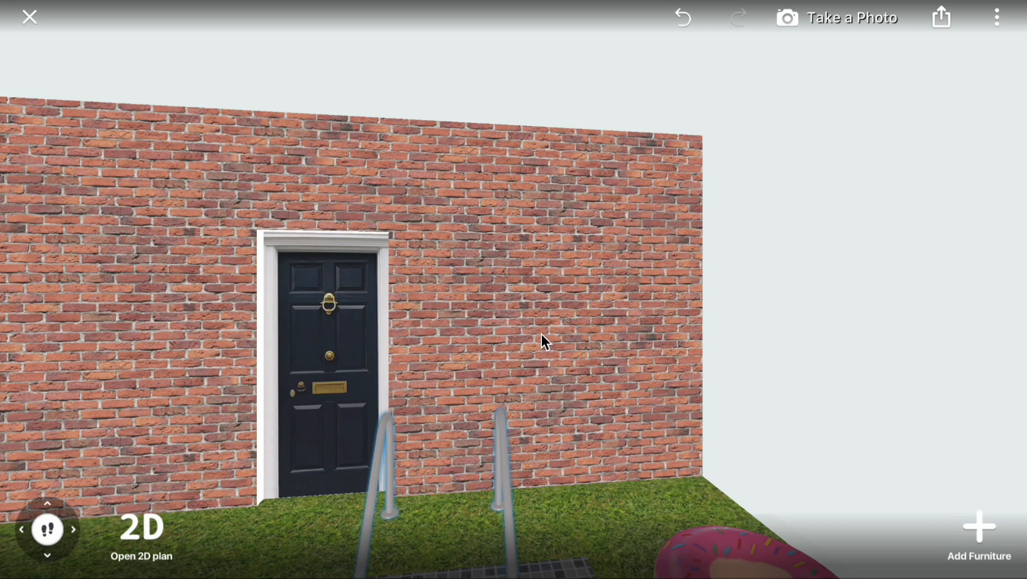
left_click_drag(541, 334, 857, 80)
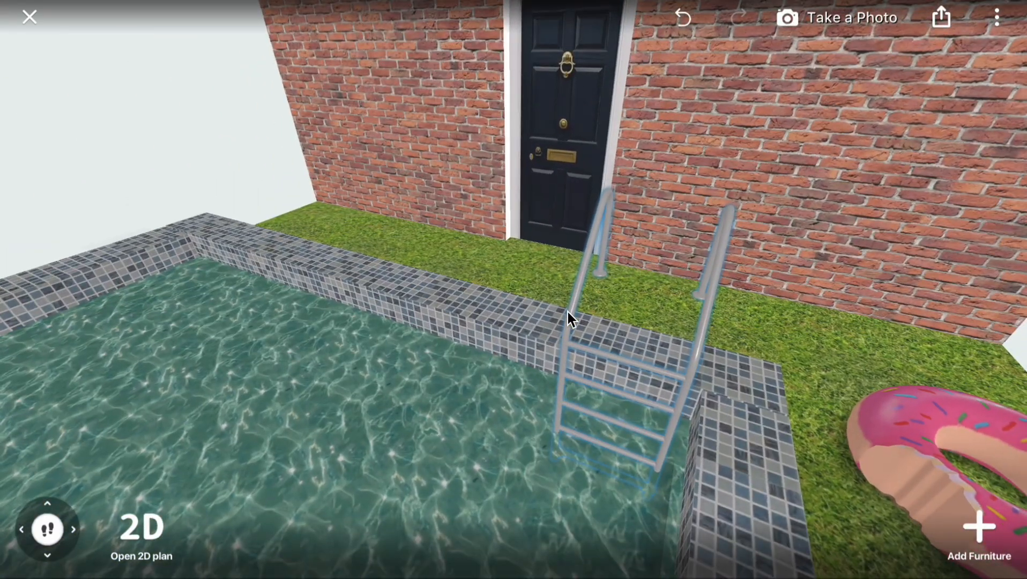
Set the pool stairs' height to 2 ft 9 in and view the finished pool from farther back
left_click(568, 313)
left_click(604, 140)
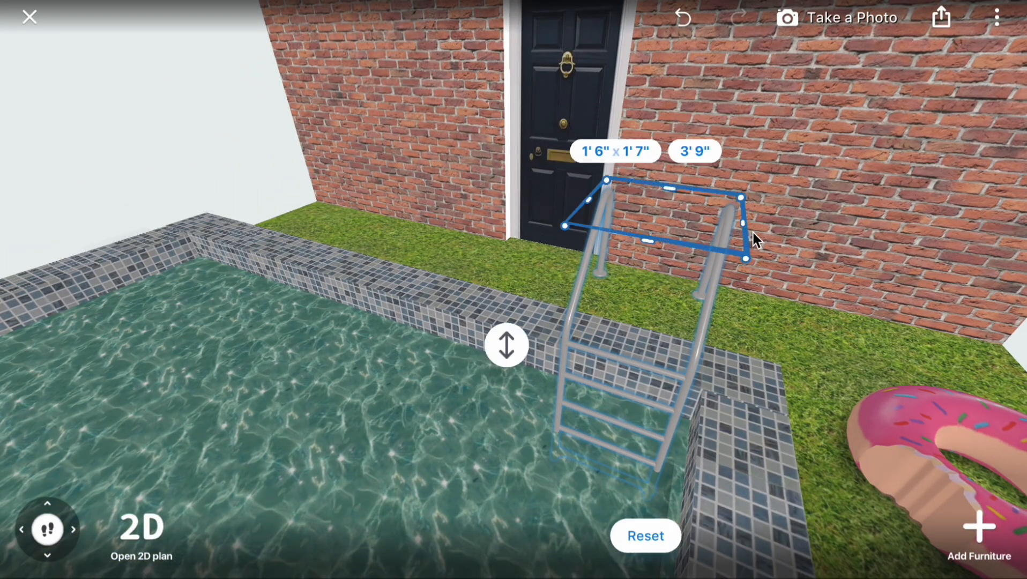
left_click(687, 152)
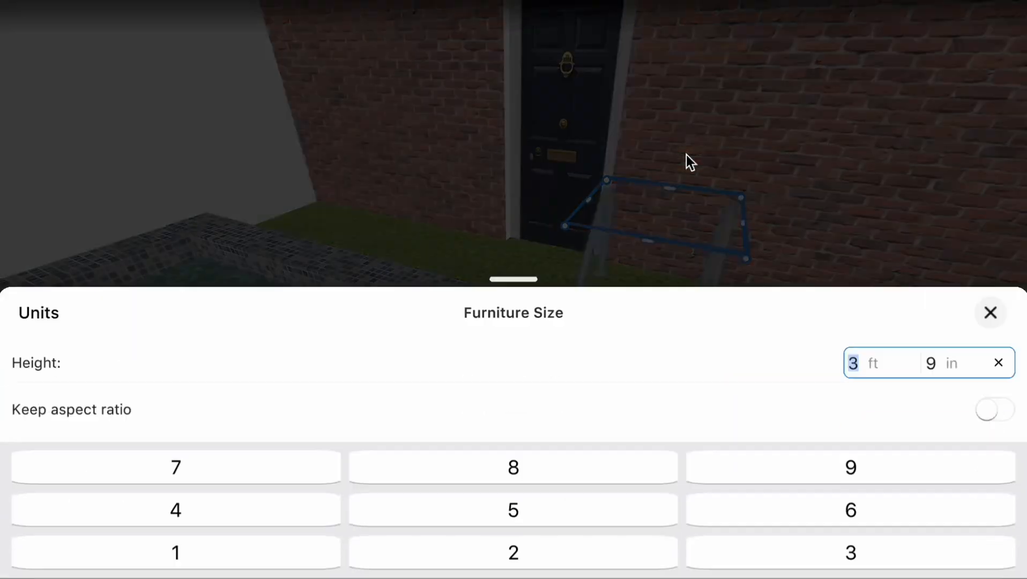
left_click(468, 474)
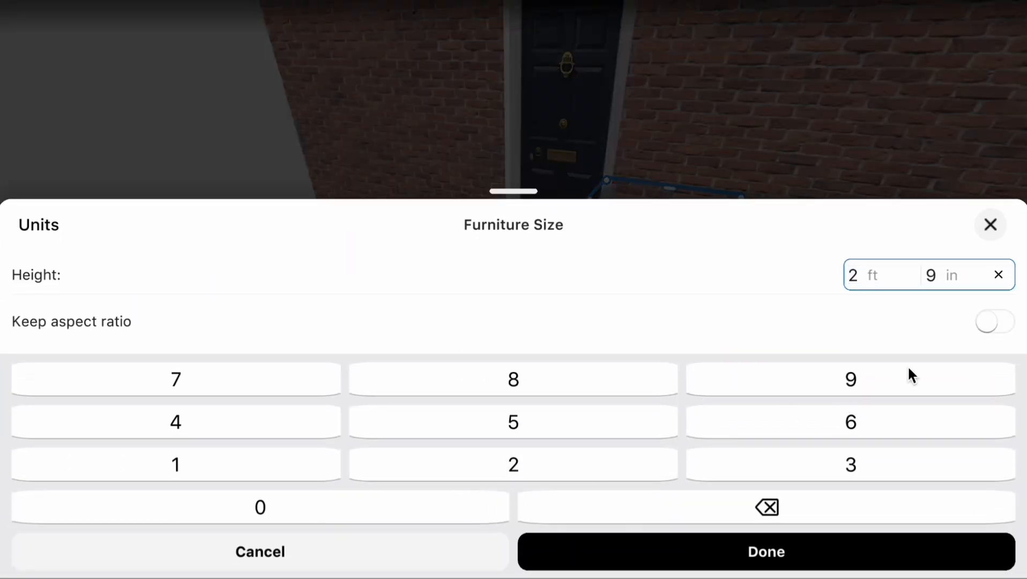
left_click(993, 325)
left_click(688, 557)
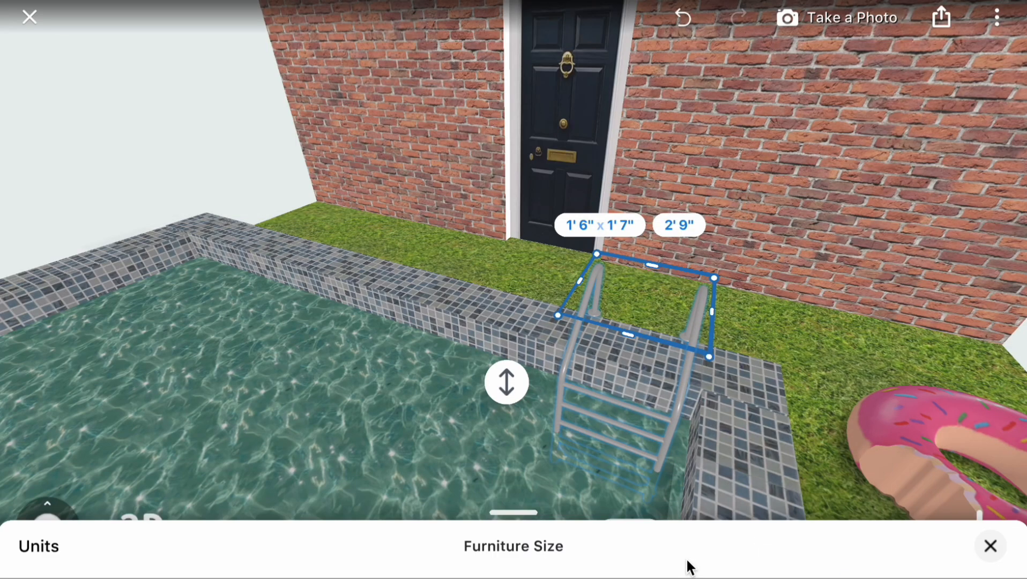
left_click(768, 303)
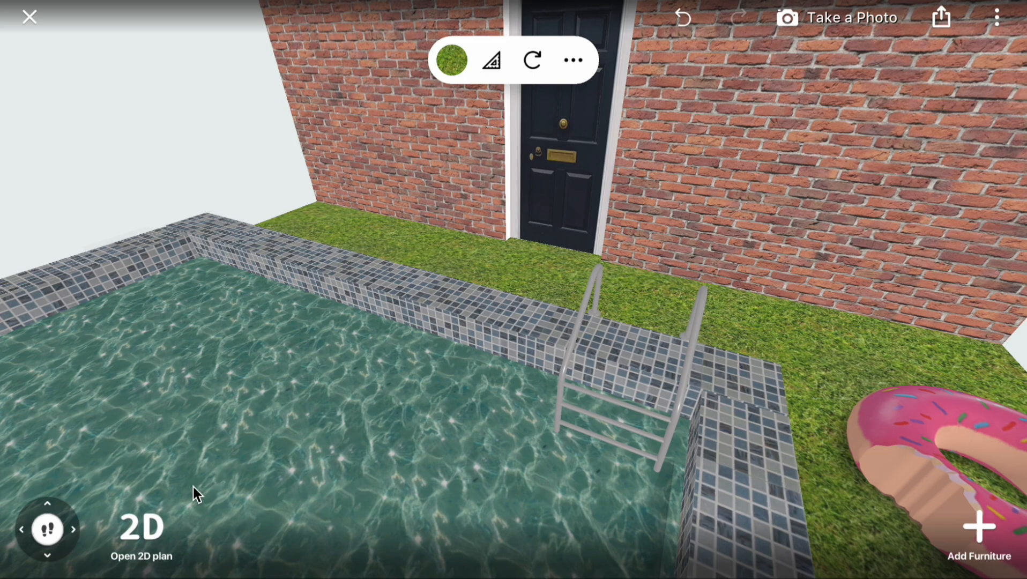
left_click_drag(53, 531, 34, 569)
left_click_drag(717, 396, 765, 474)
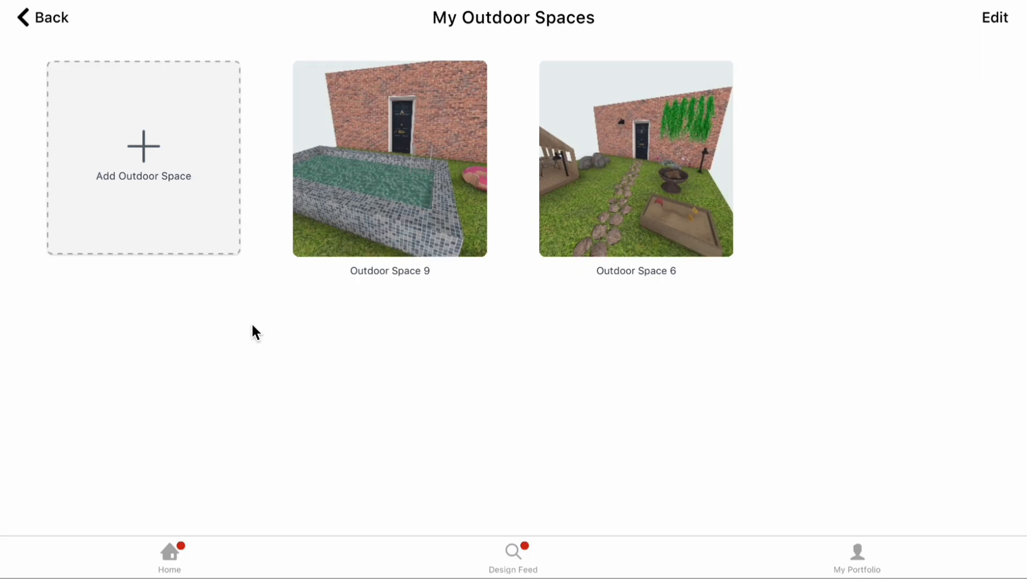
Create a new blank outdoor space with a rectangular layout and open its 2D plan
left_click(113, 113)
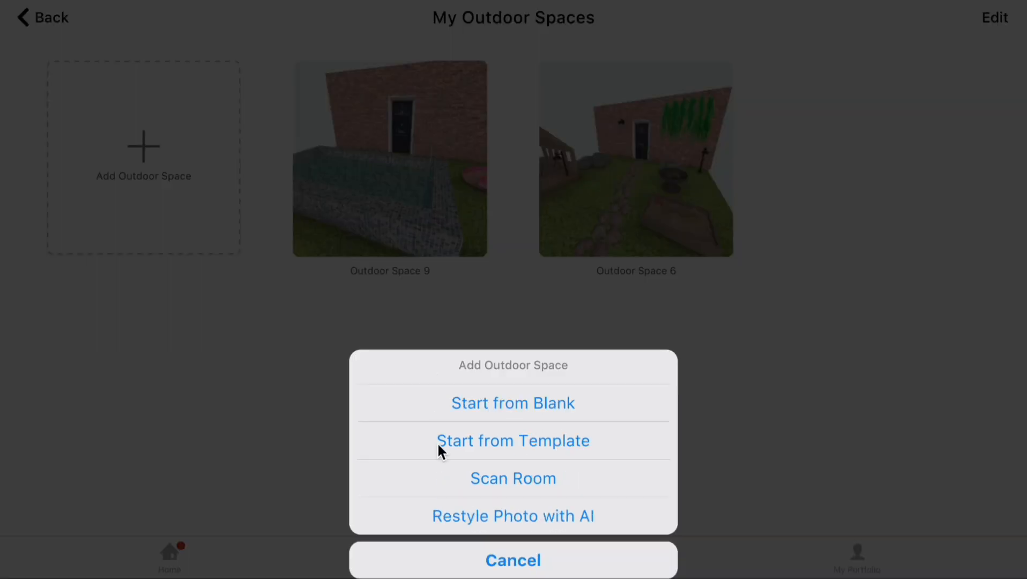
left_click(450, 402)
left_click(123, 158)
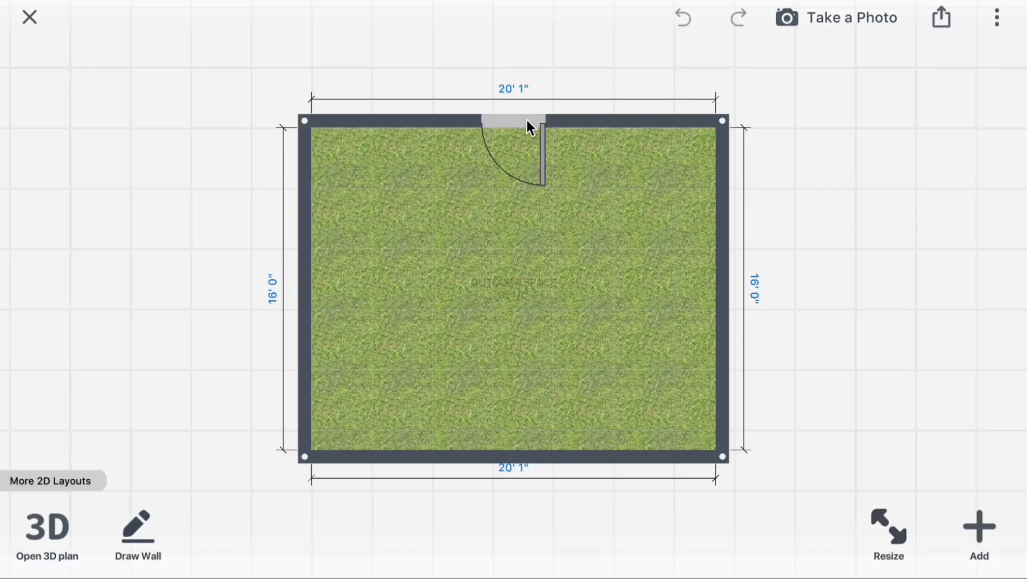
Delete the door from the upper wall of the plan and switch to the 3D view
left_click(527, 121)
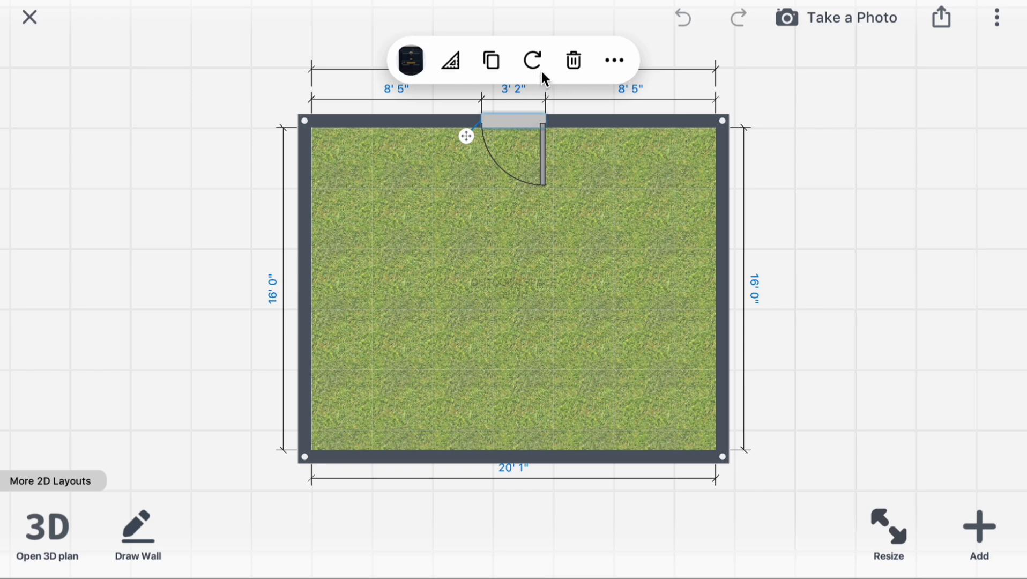
left_click(572, 56)
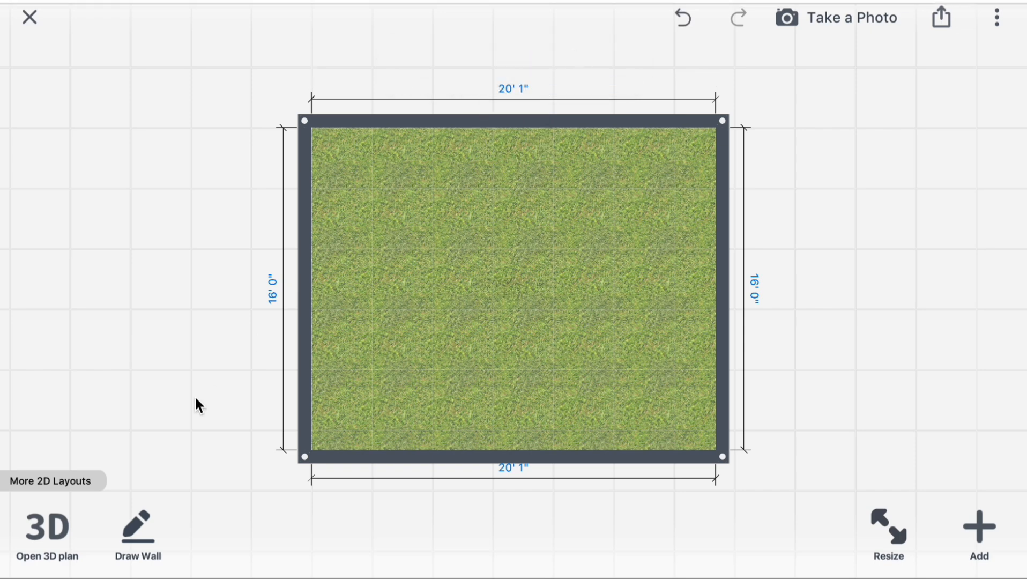
left_click(452, 311)
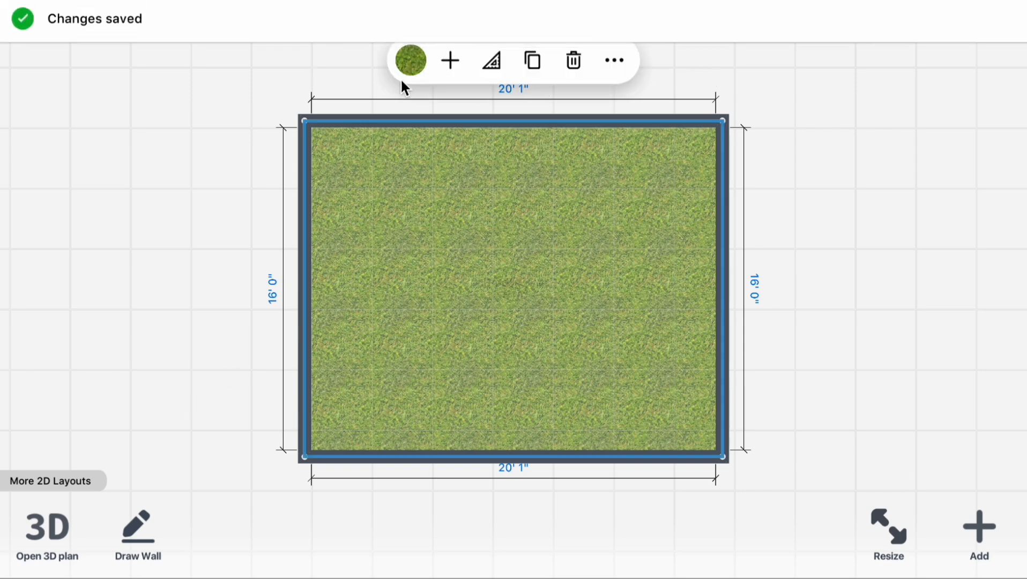
left_click(53, 536)
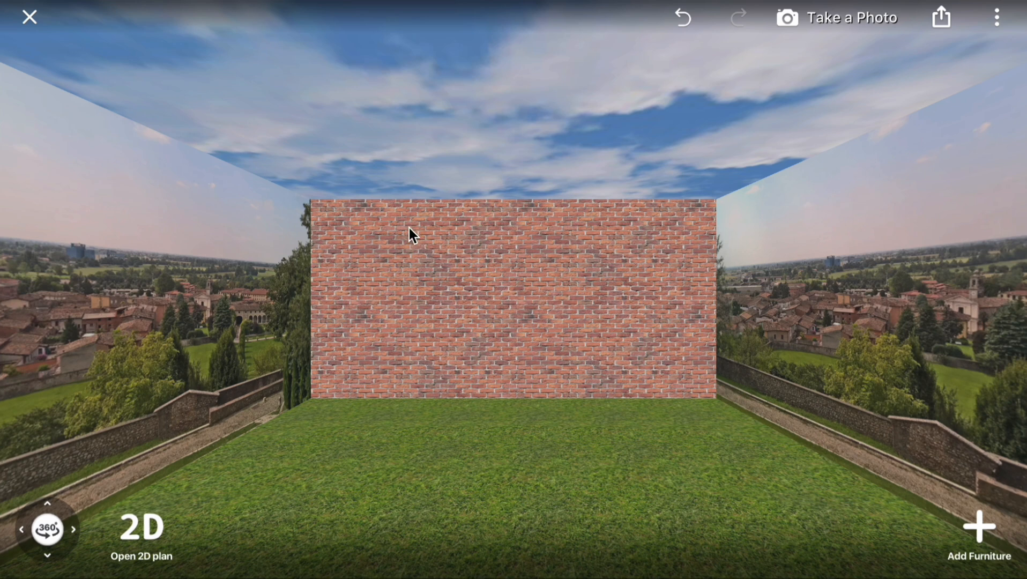
Apply the blue-grey Mosaic Tile texture to all walls and skip the decoration suggestions
left_click(402, 250)
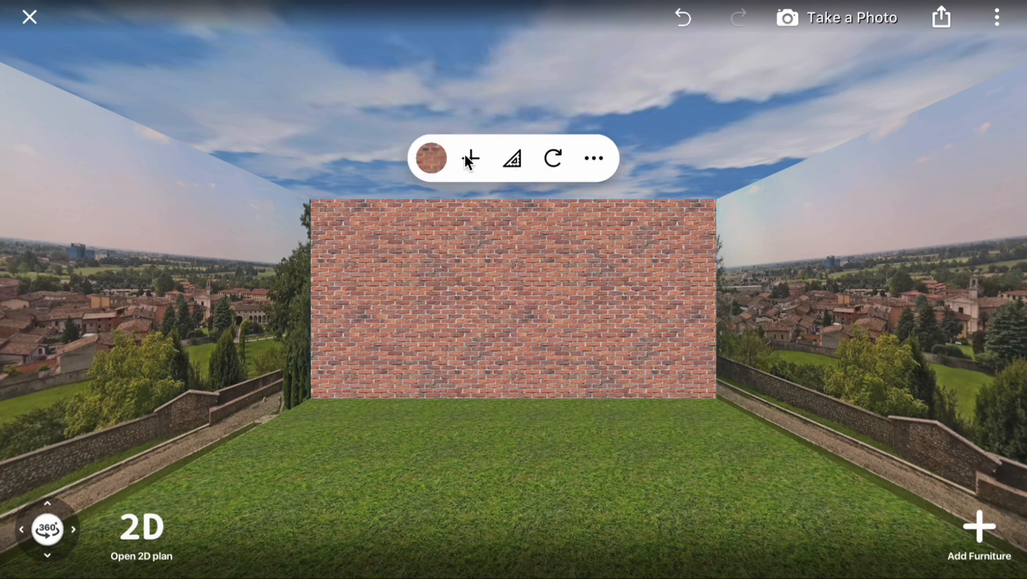
left_click(439, 155)
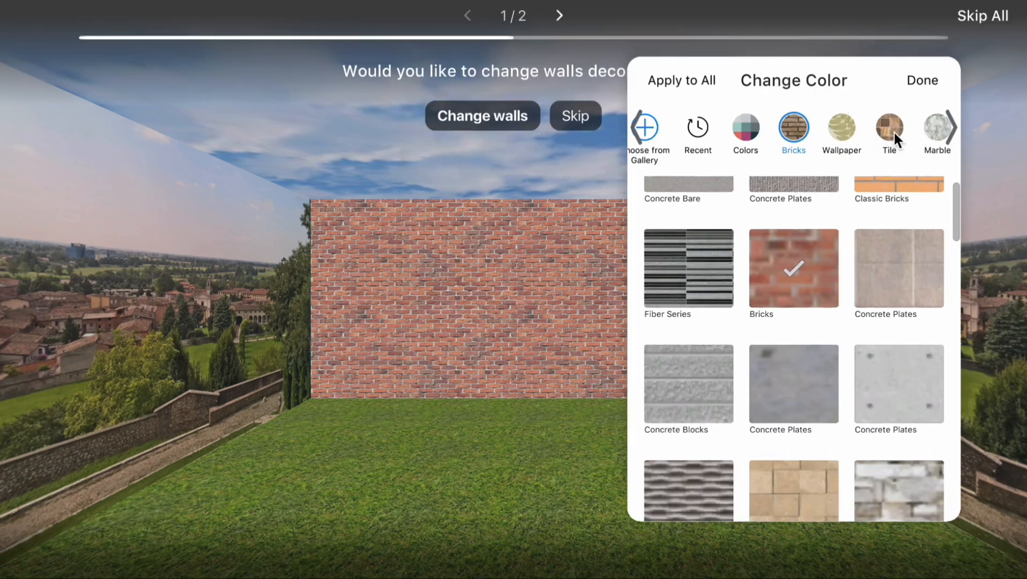
left_click(893, 133)
left_click(885, 322)
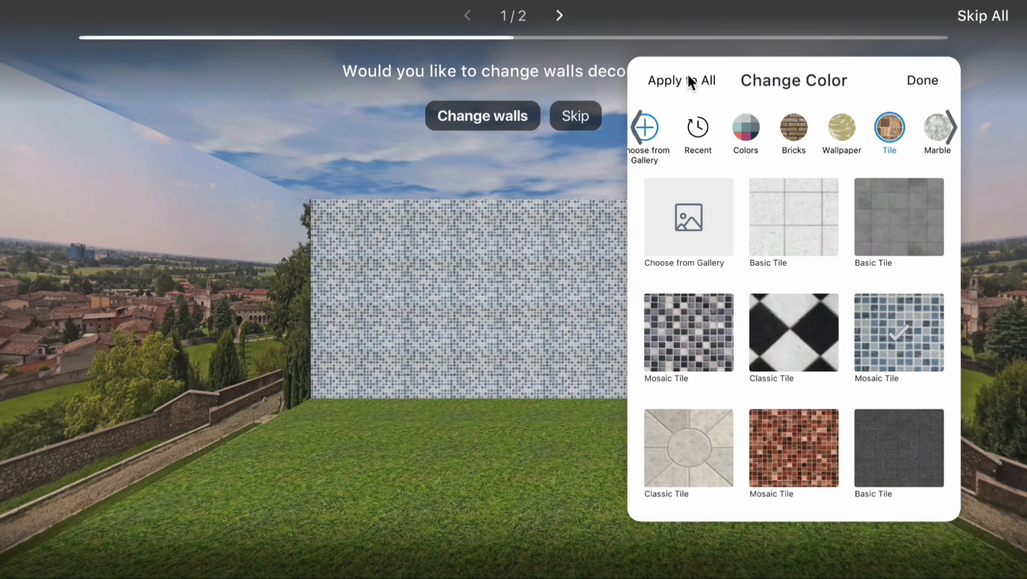
left_click(676, 80)
left_click(921, 78)
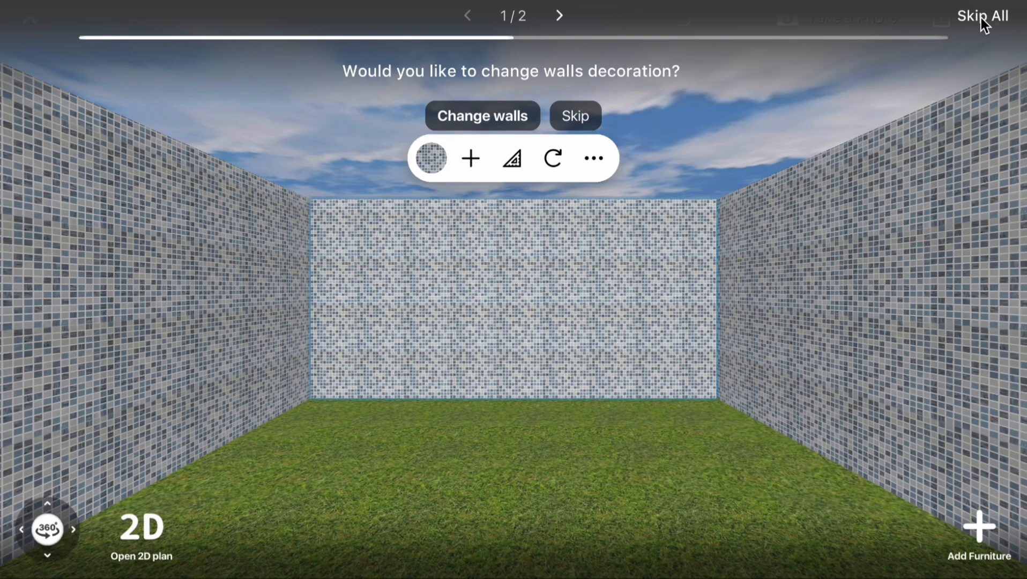
left_click(982, 17)
Change the floor from grass to the blue-grey Mosaic Tile texture
left_click(539, 433)
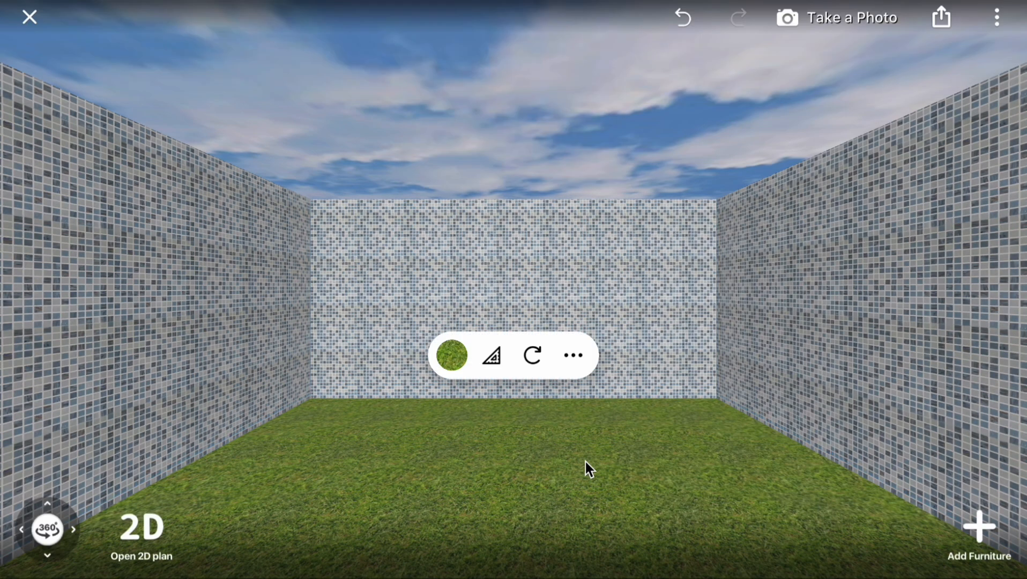
left_click(455, 360)
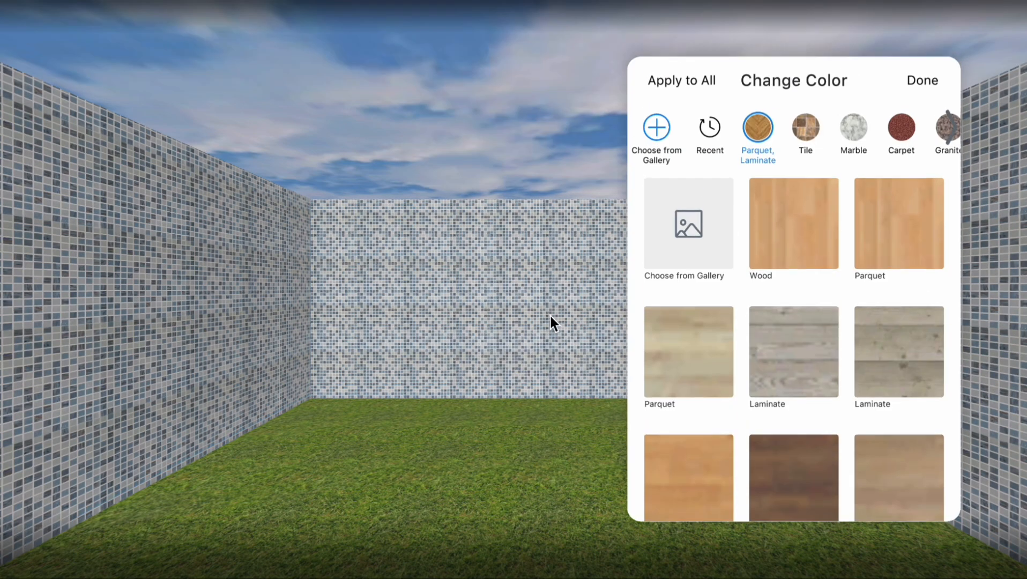
left_click(805, 129)
left_click(873, 462)
left_click(504, 458)
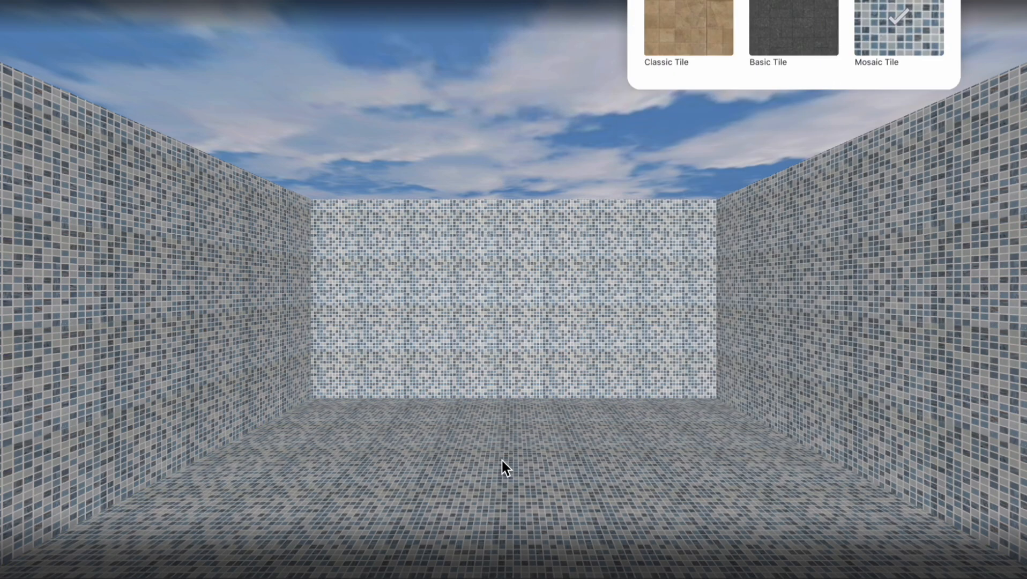
Add a new level above the tiled space as a fresh level rather than a copy
left_click(986, 528)
left_click(894, 91)
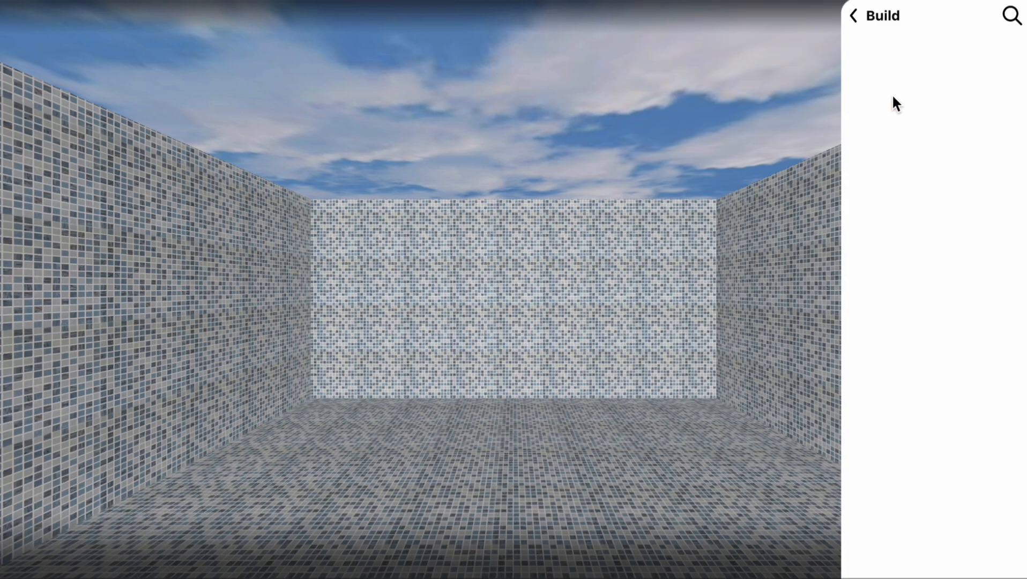
left_click(969, 62)
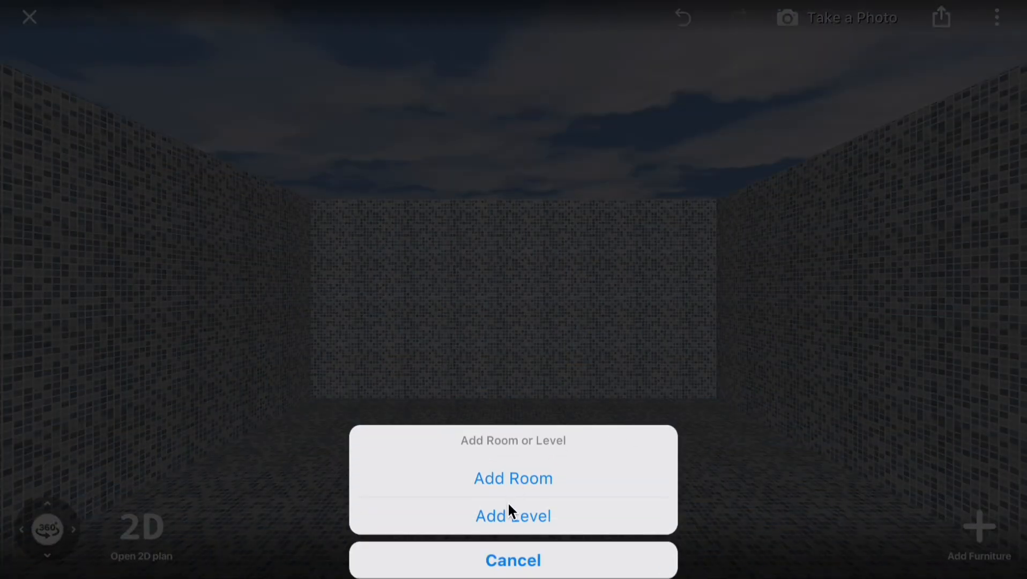
left_click(508, 507)
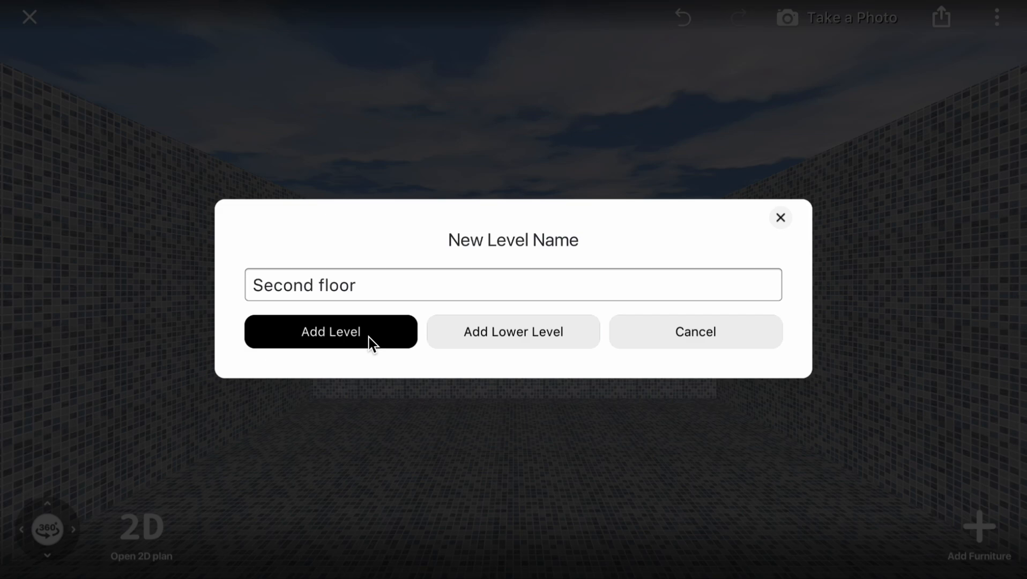
left_click(369, 337)
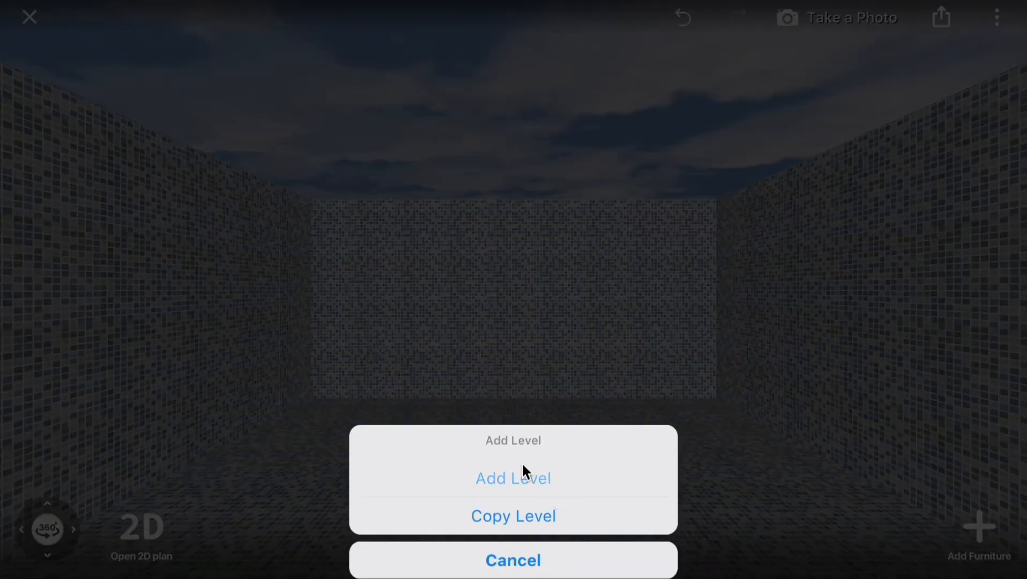
left_click(522, 471)
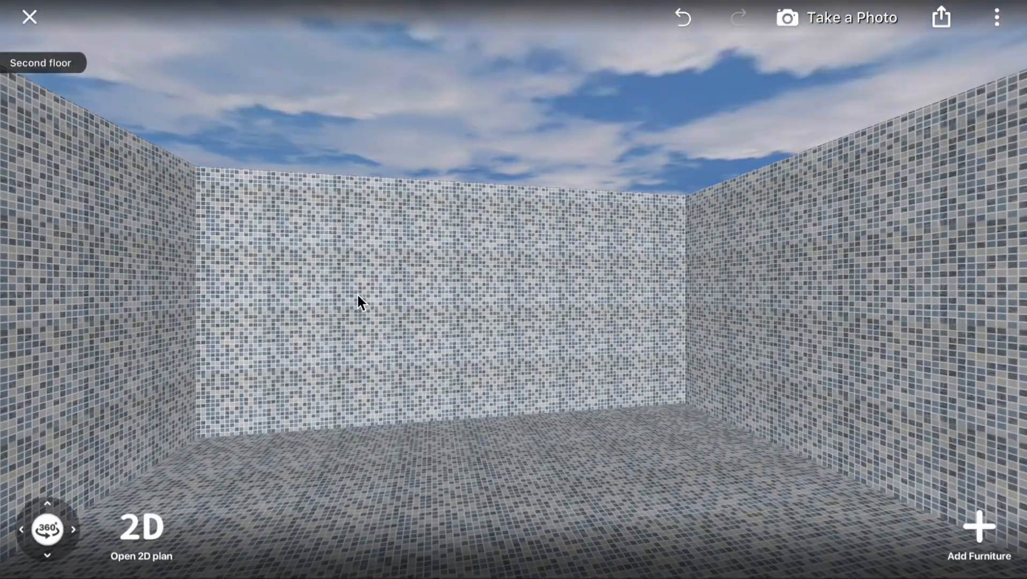
Rename the newly added upper level as Room
left_click(60, 63)
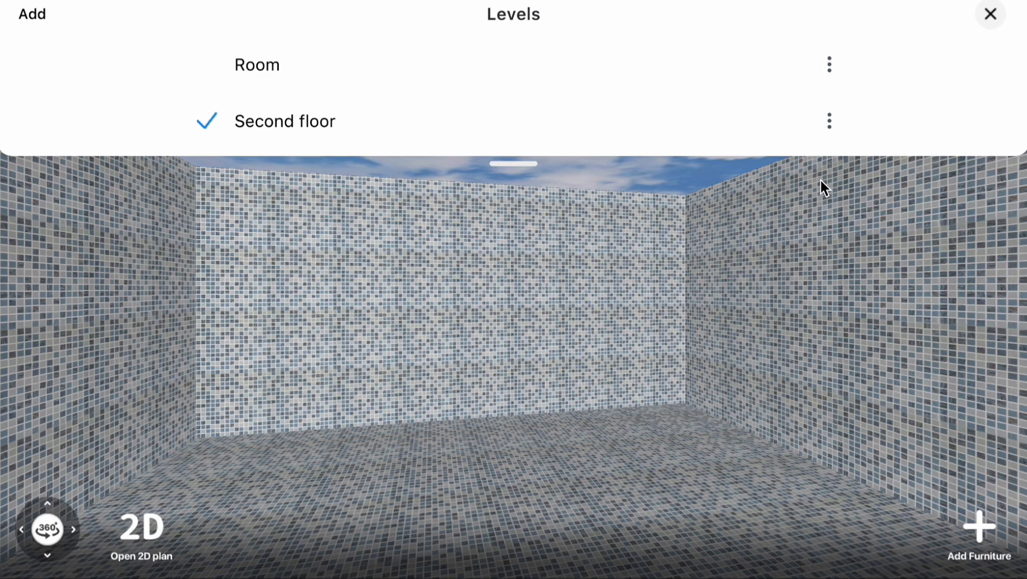
left_click(830, 129)
left_click(557, 441)
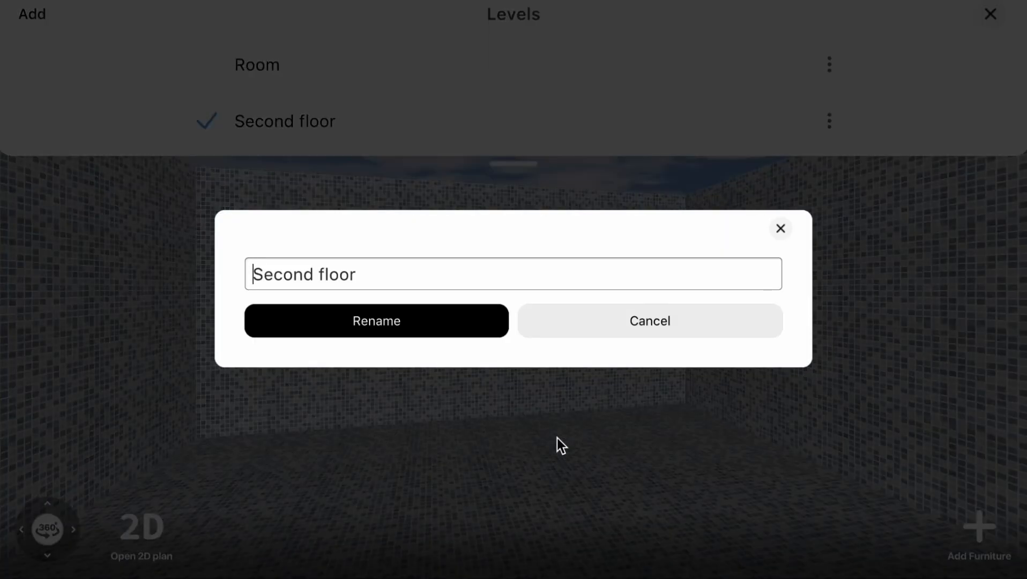
key("ctrl+a")
type("Roo,")
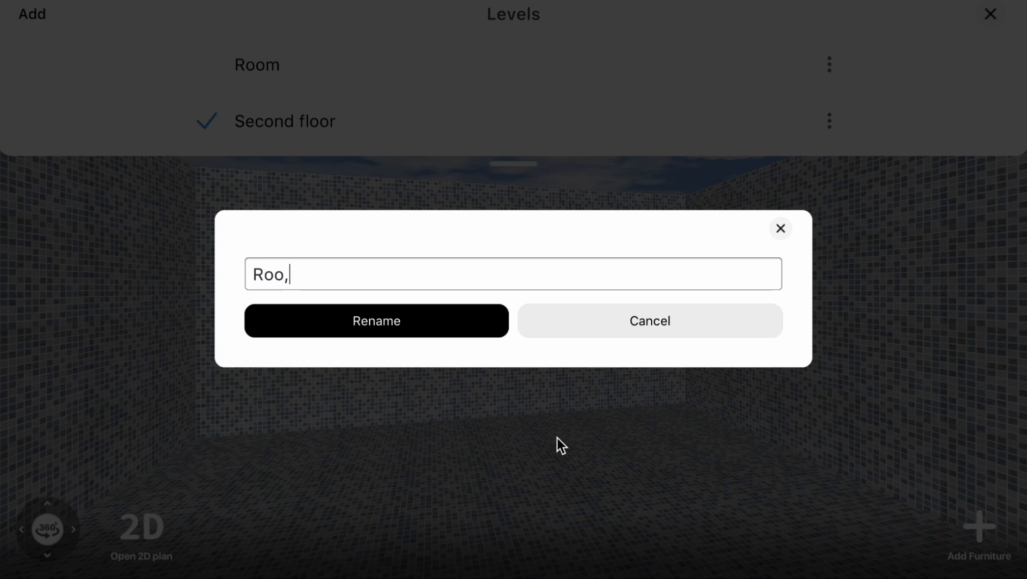
key("BackSpace")
type("m")
left_click(314, 329)
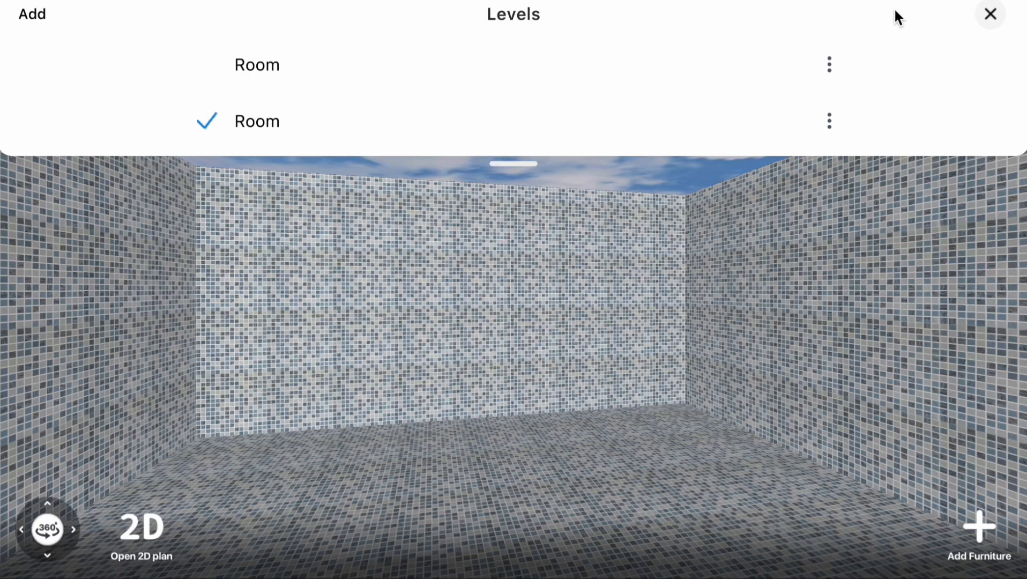
Rename the original lower level as Pool and close the list of levels
left_click(830, 64)
left_click(471, 441)
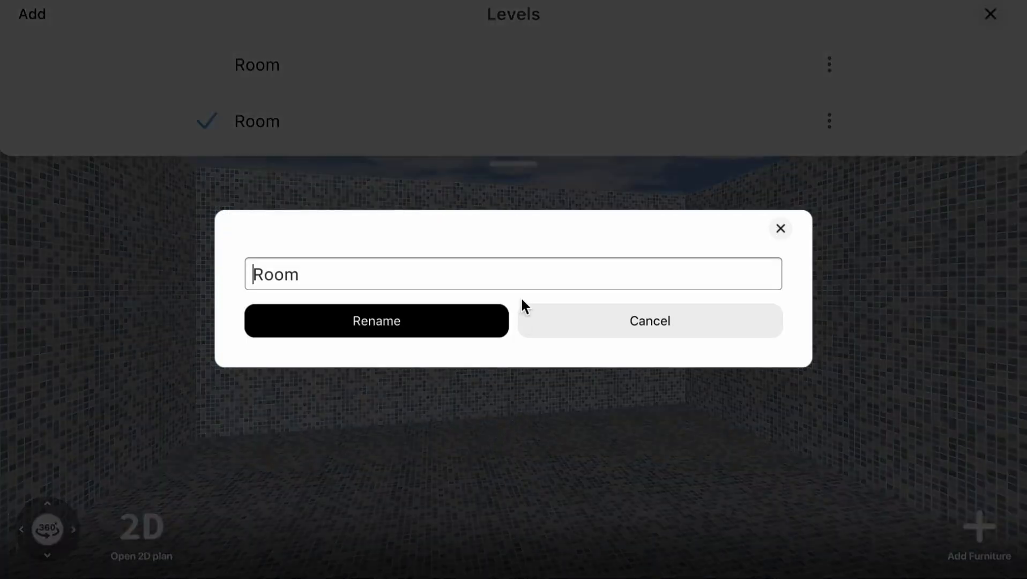
left_click(467, 263)
key("BackSpace")
key("BackSpace")
key("BackSpace")
key("BackSpace")
type("Pool")
left_click(361, 319)
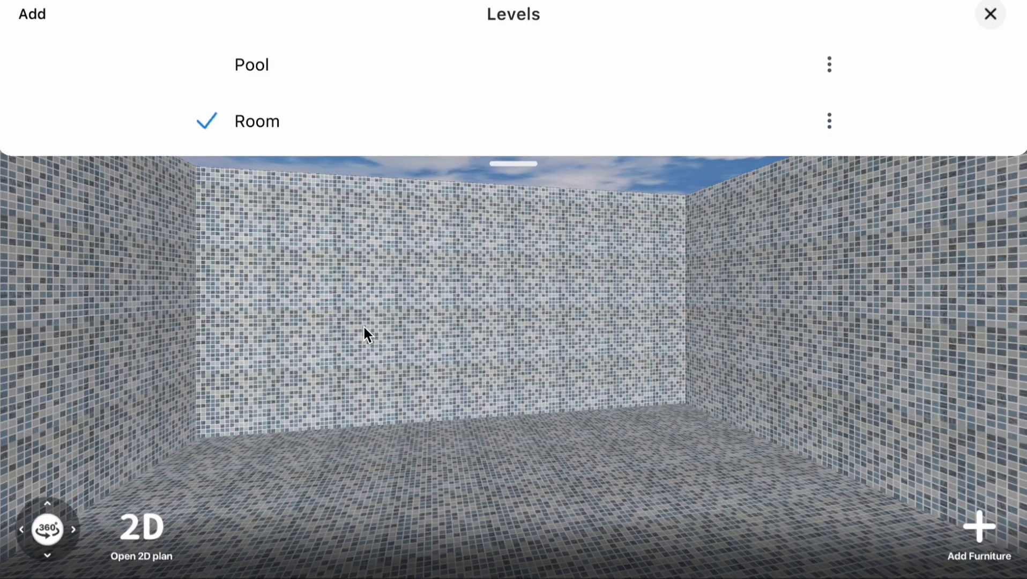
left_click(452, 309)
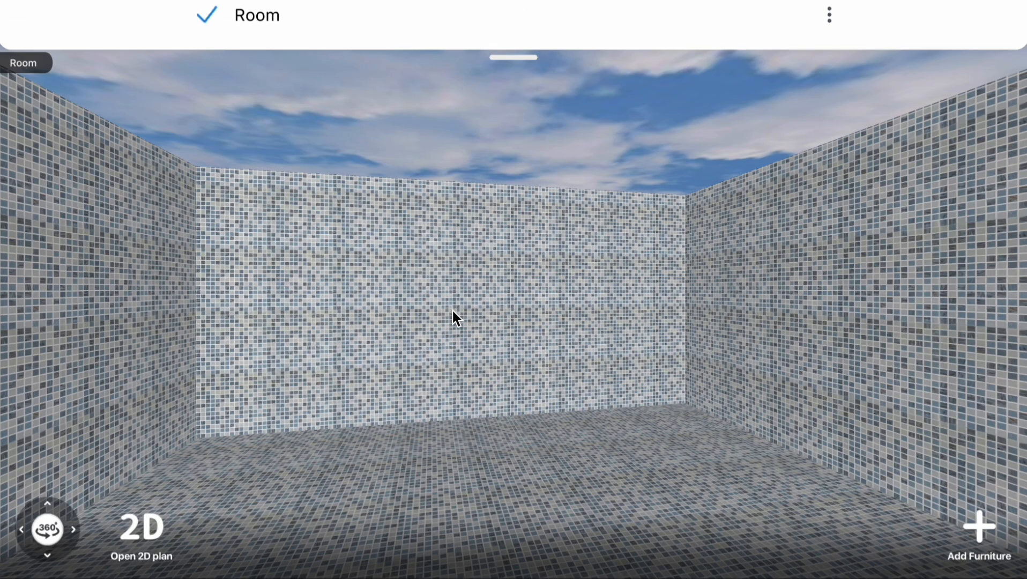
Cover all walls of the Room level with the first Carrara marble texture
left_click(358, 211)
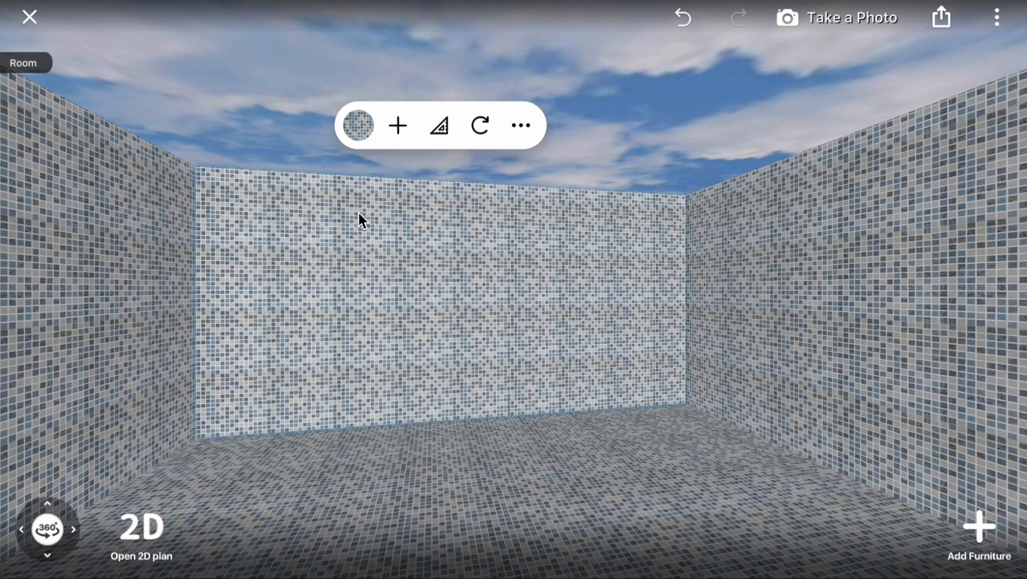
left_click(356, 121)
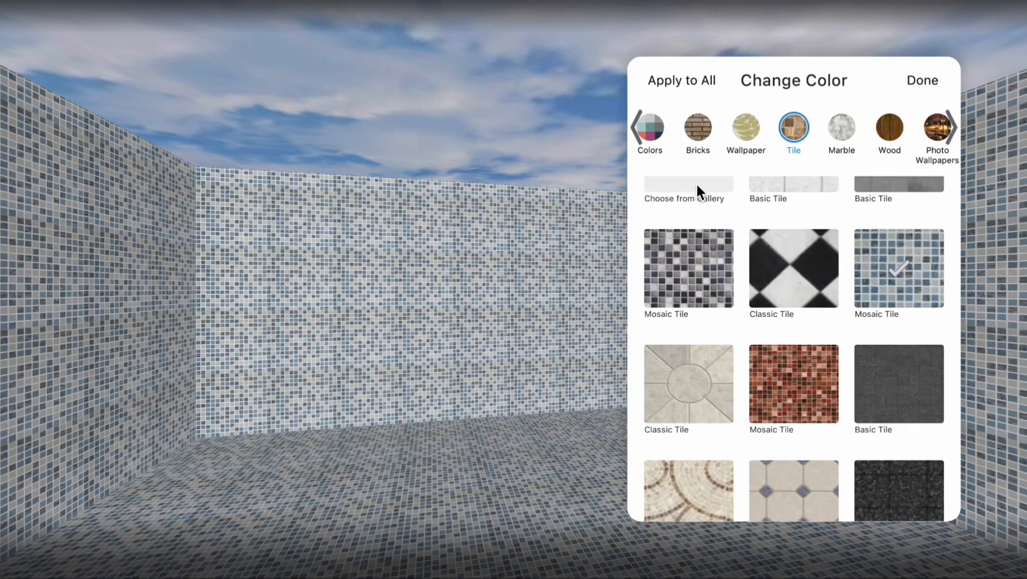
left_click_drag(796, 196, 752, 431)
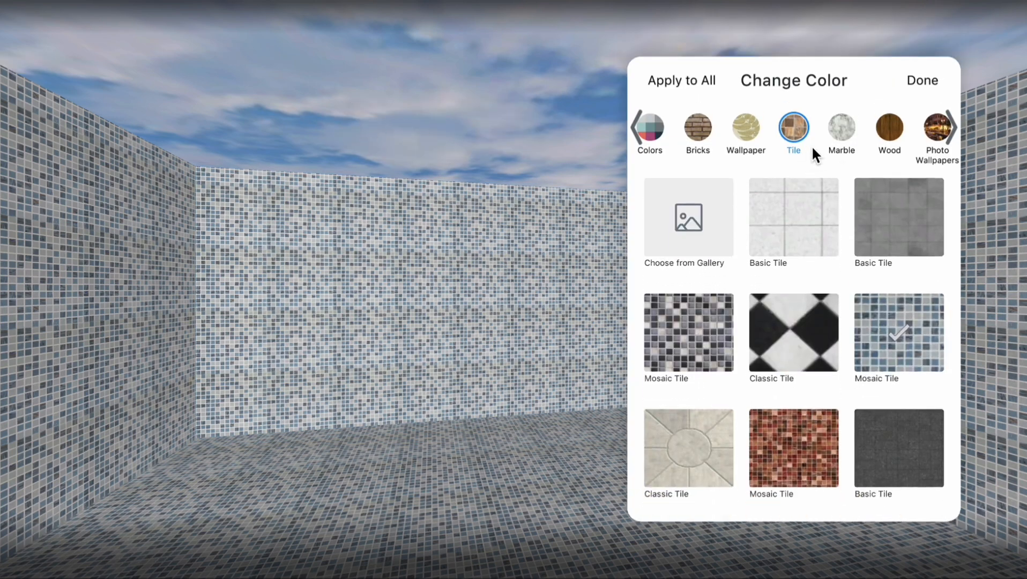
left_click(838, 134)
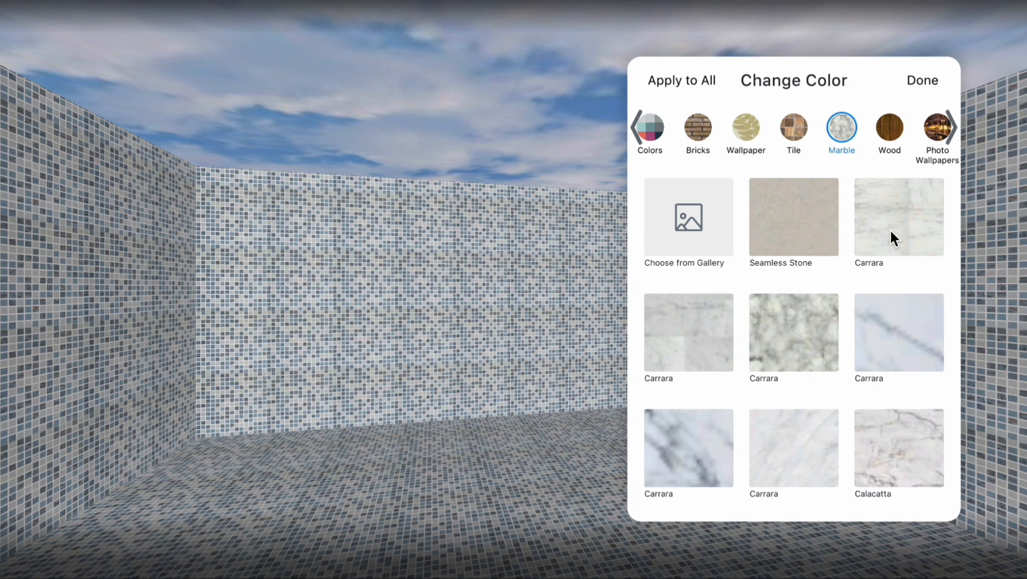
left_click(890, 232)
left_click(689, 82)
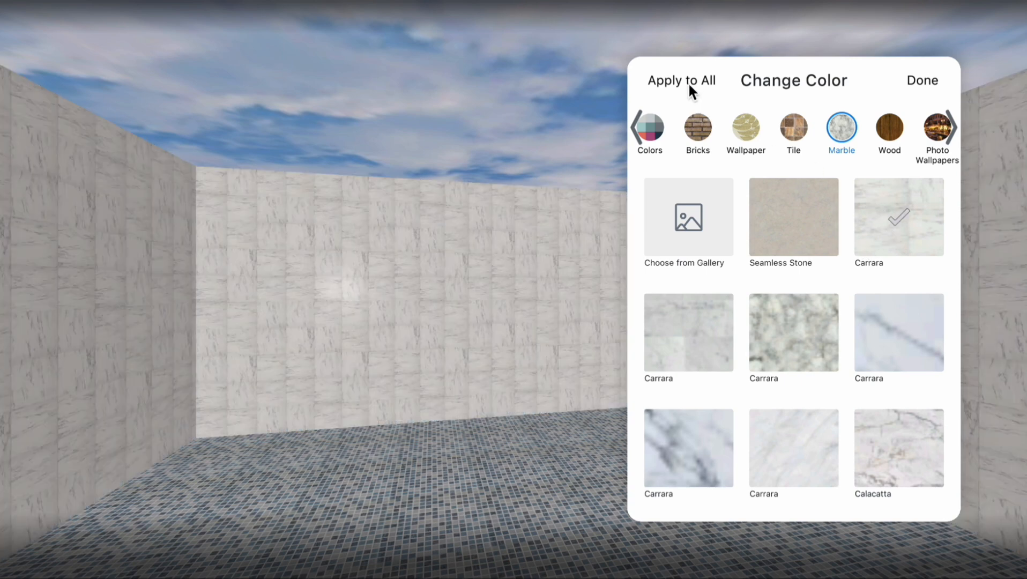
left_click(469, 234)
Change the Room level's ceiling from open sky to the White color
left_click(734, 92)
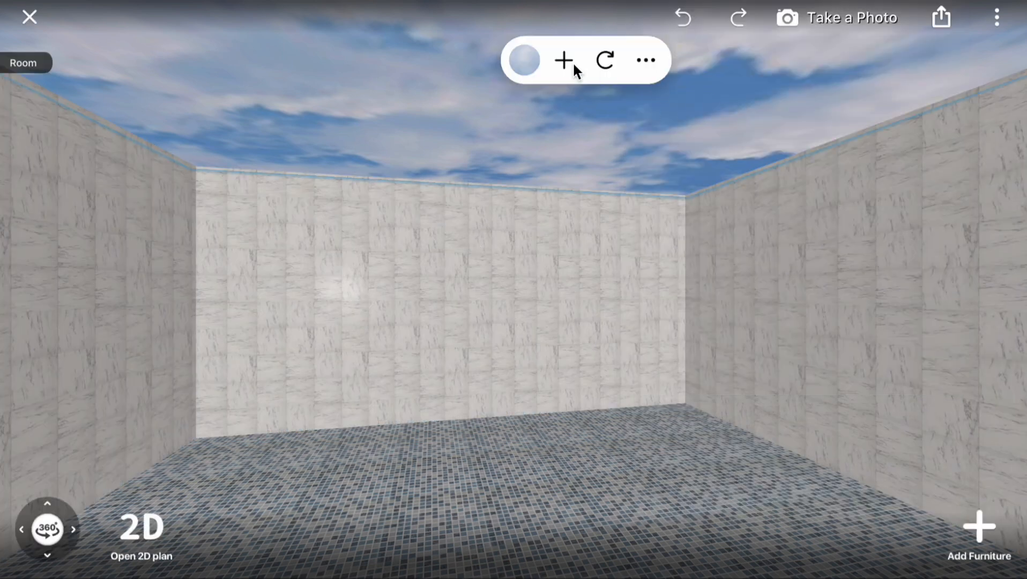
left_click(523, 60)
left_click(664, 239)
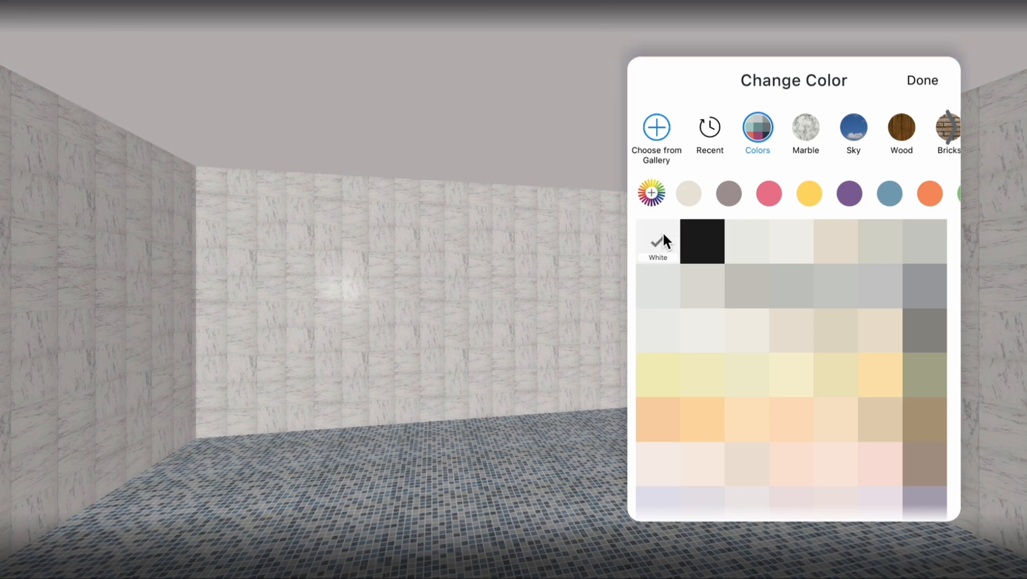
left_click(423, 259)
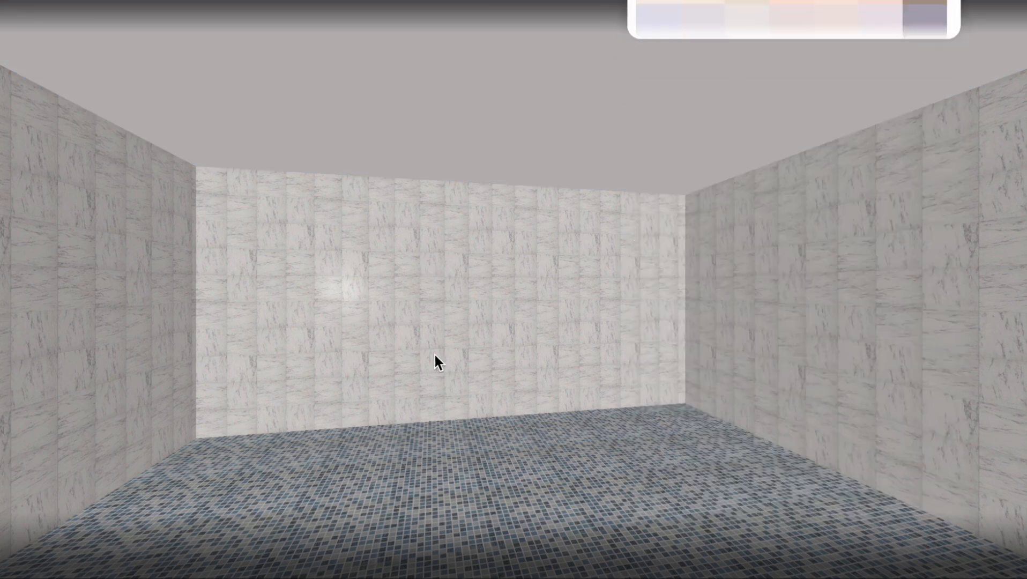
Change the Room level's floor material to Transparent so the Pool level shows through
left_click(408, 462)
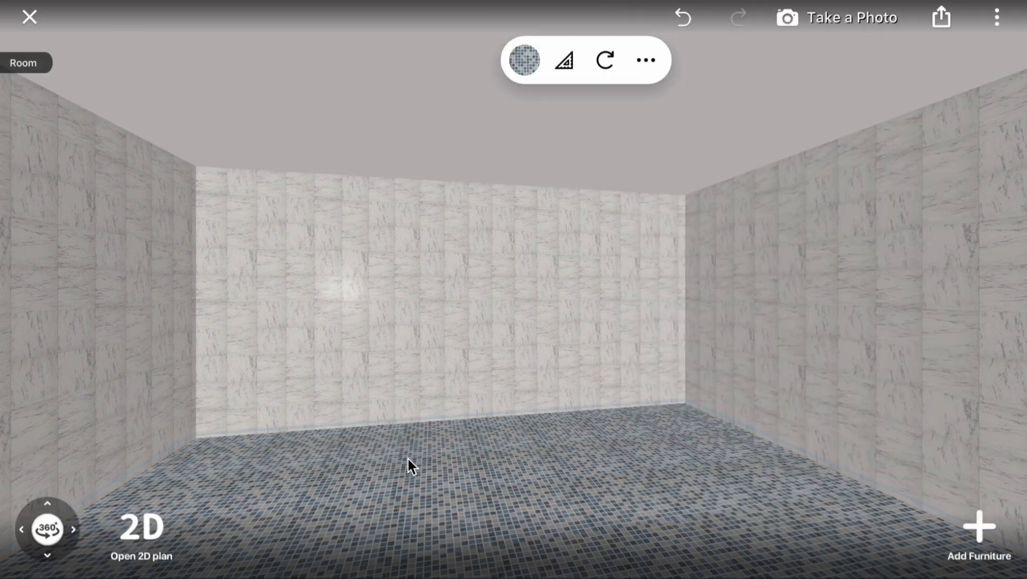
left_click(527, 68)
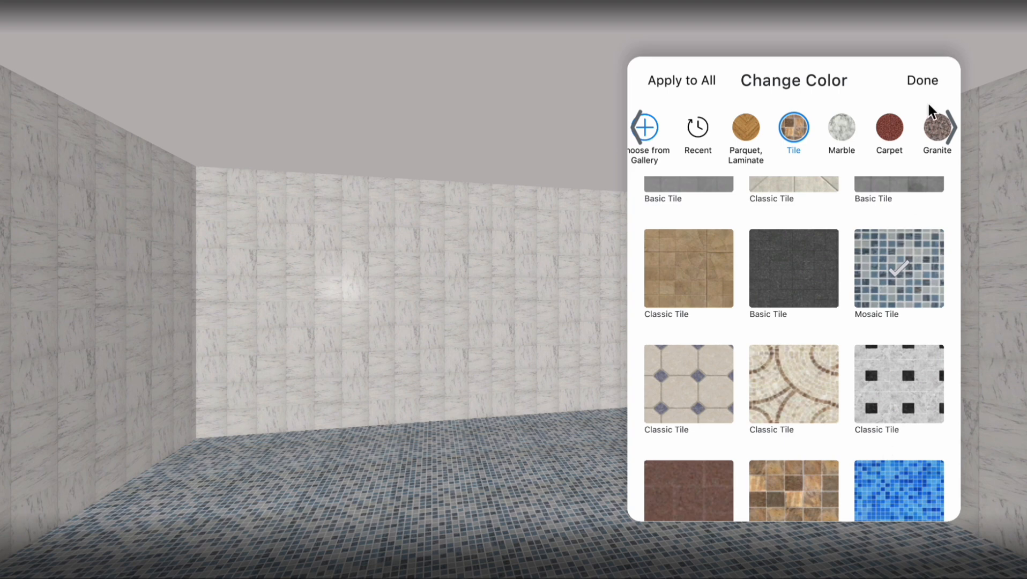
left_click_drag(915, 118, 21, 6)
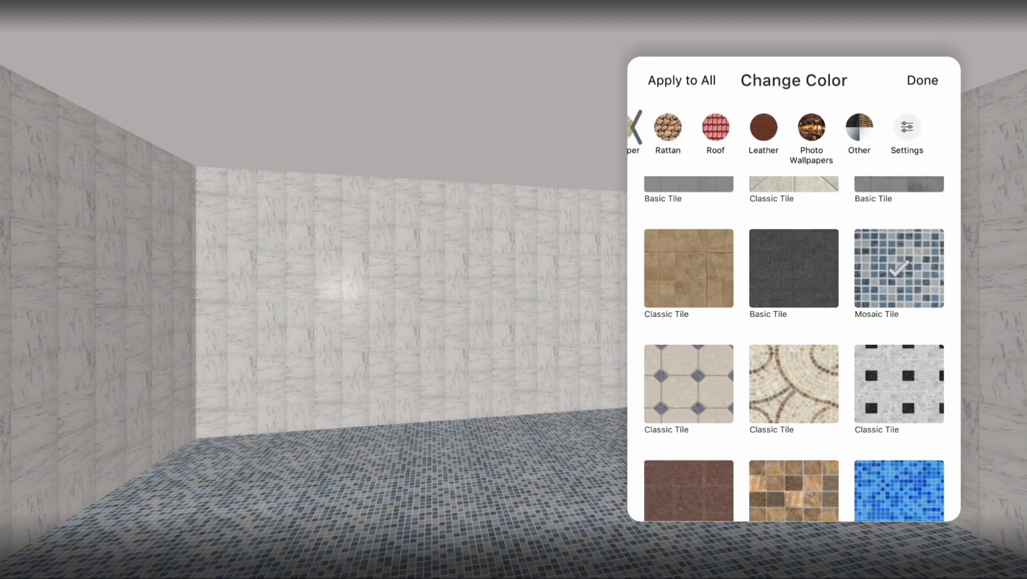
left_click(888, 132)
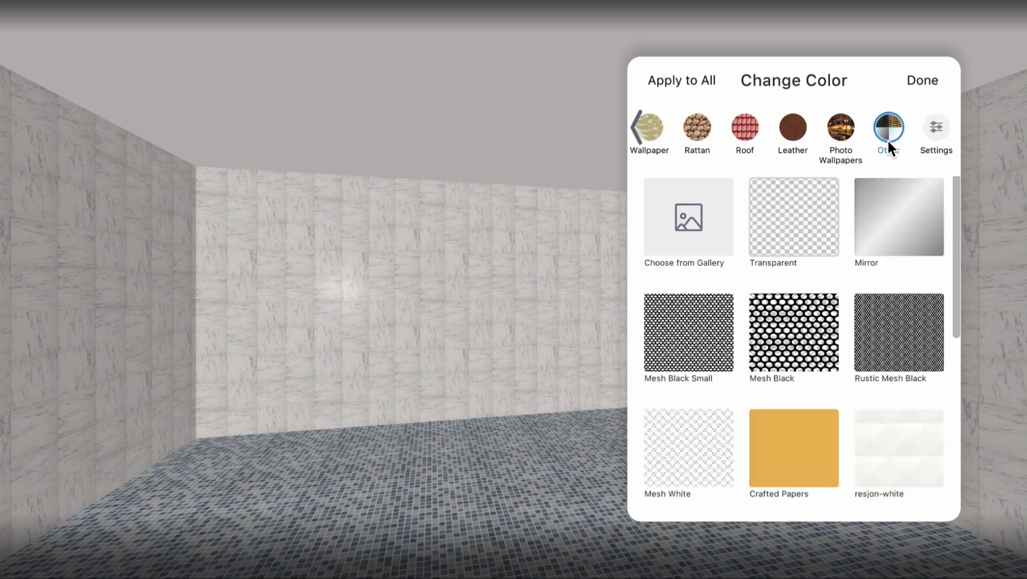
left_click(804, 230)
left_click(396, 389)
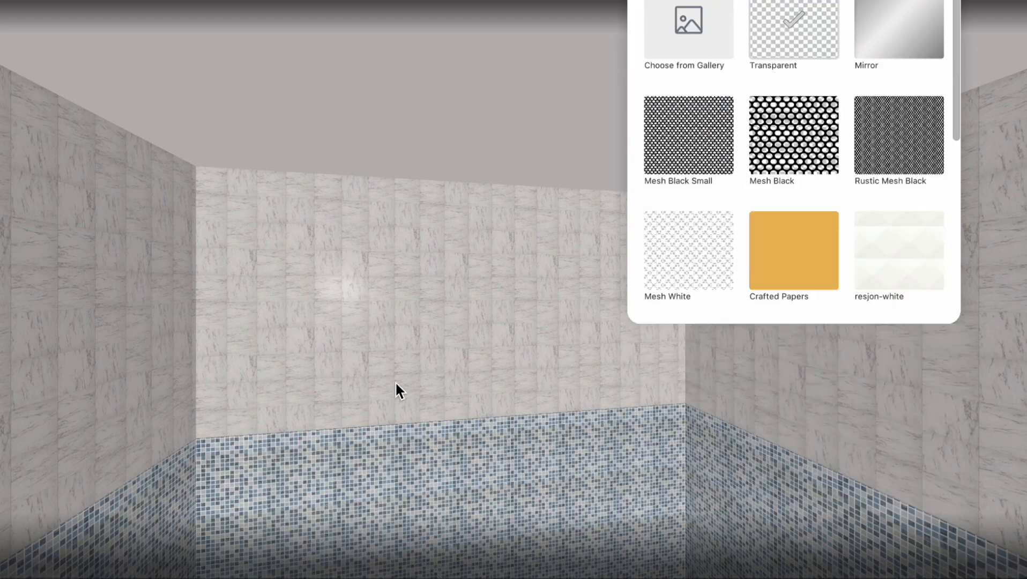
left_click_drag(425, 487, 542, 472)
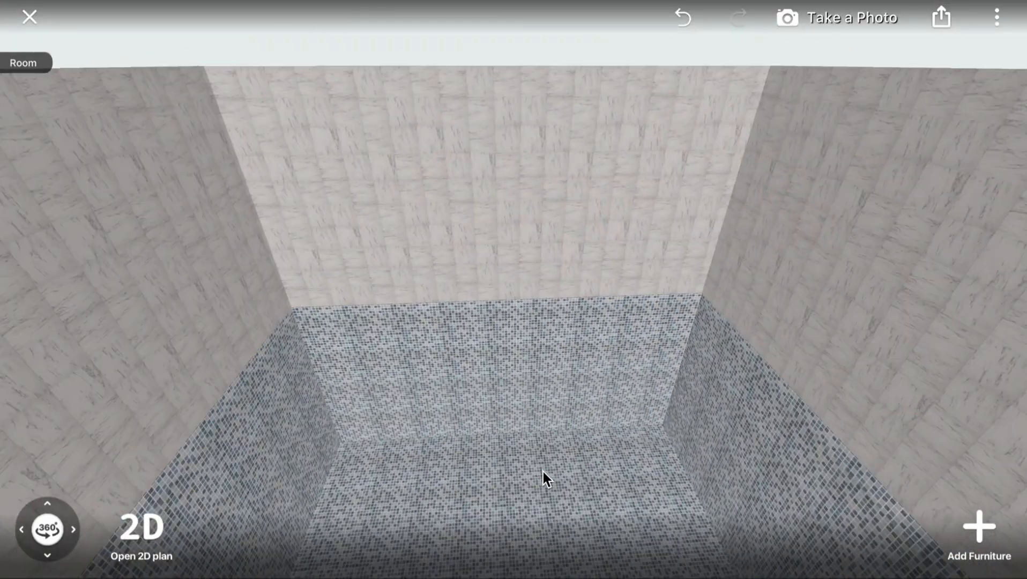
left_click_drag(347, 190, 401, 227)
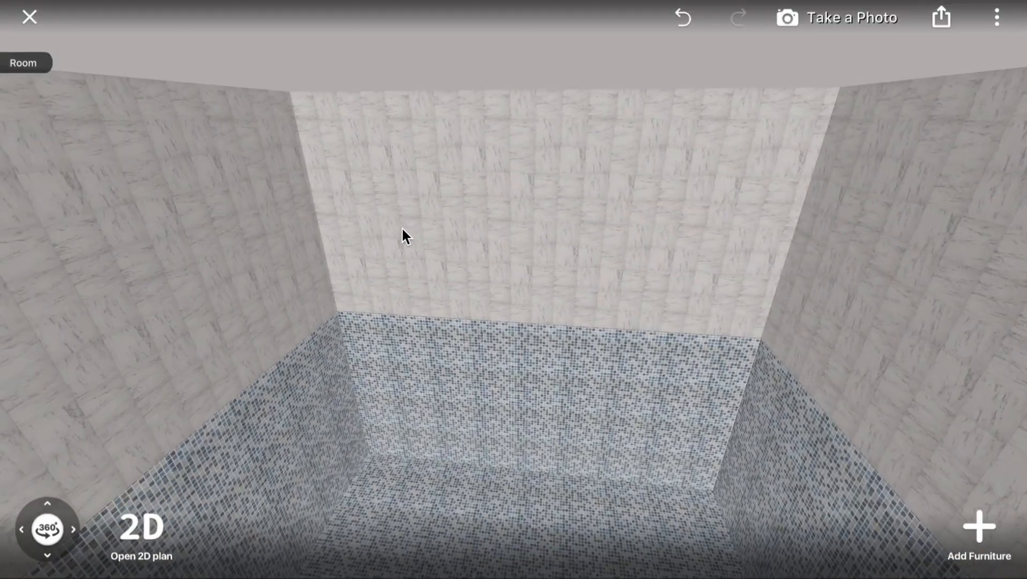
Switch to the Pool level and place a box primitive from the Constructions category on its floor
left_click(27, 65)
left_click(247, 65)
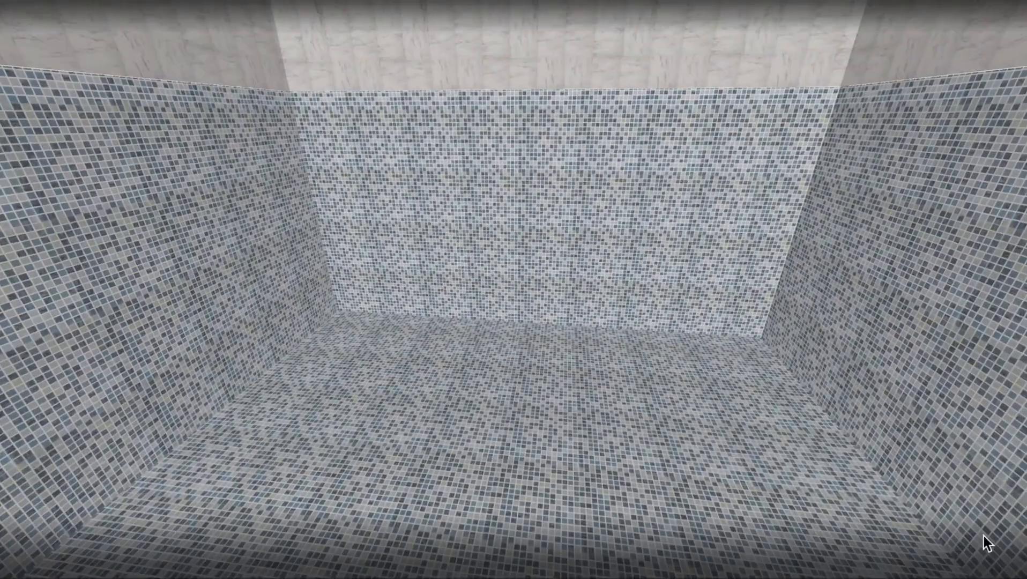
left_click(984, 535)
left_click(913, 102)
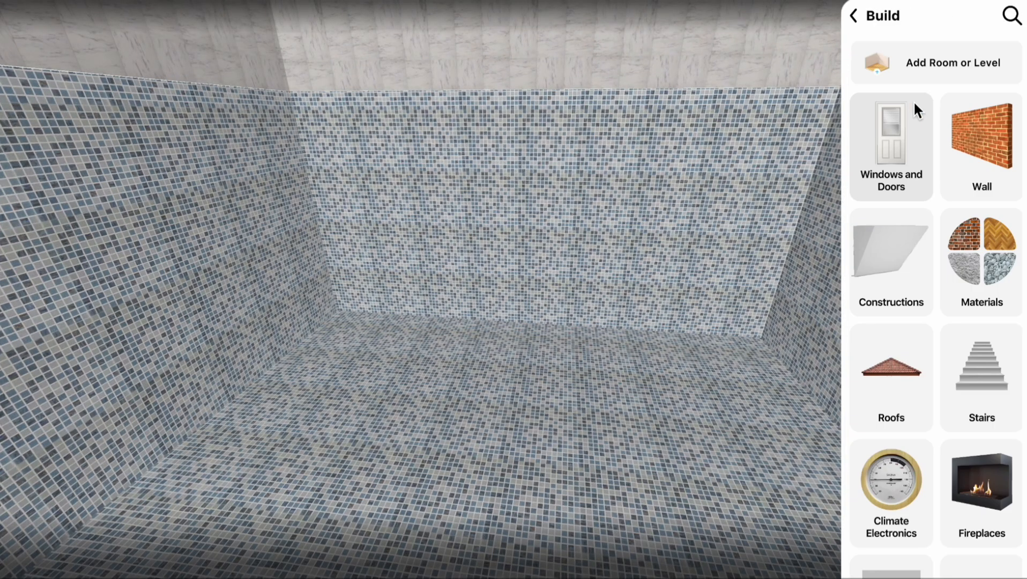
left_click(889, 252)
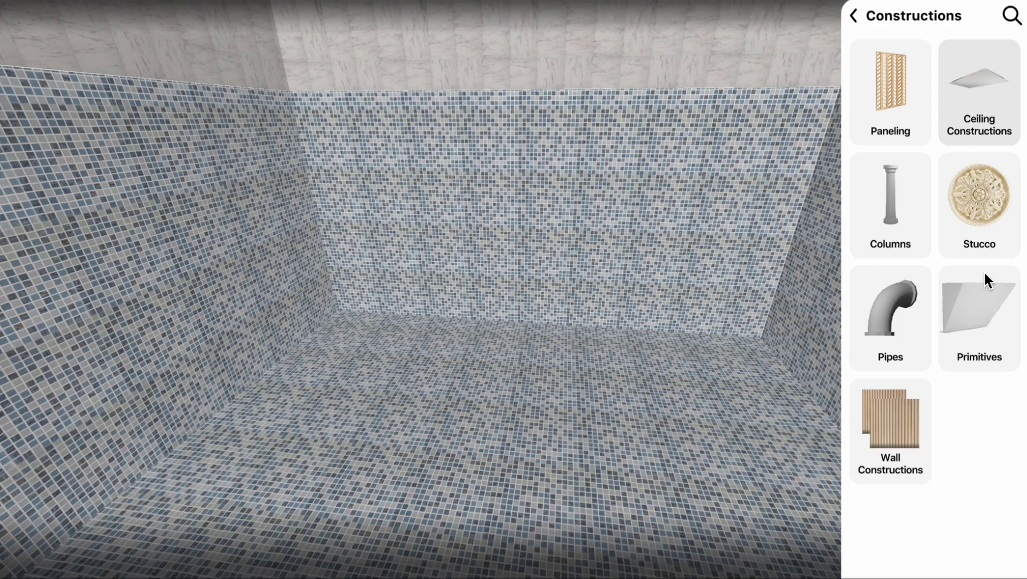
left_click(974, 337)
left_click_drag(931, 128, 464, 349)
In the 2D plan, widen the box to about 12' 7" and extend its depth away from the upper wall
left_click(149, 538)
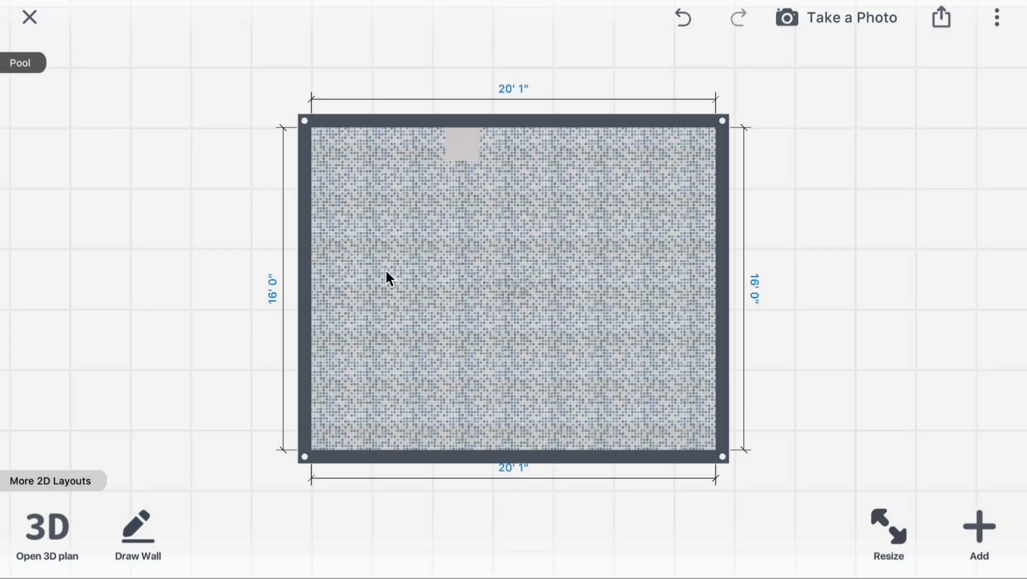
left_click(463, 145)
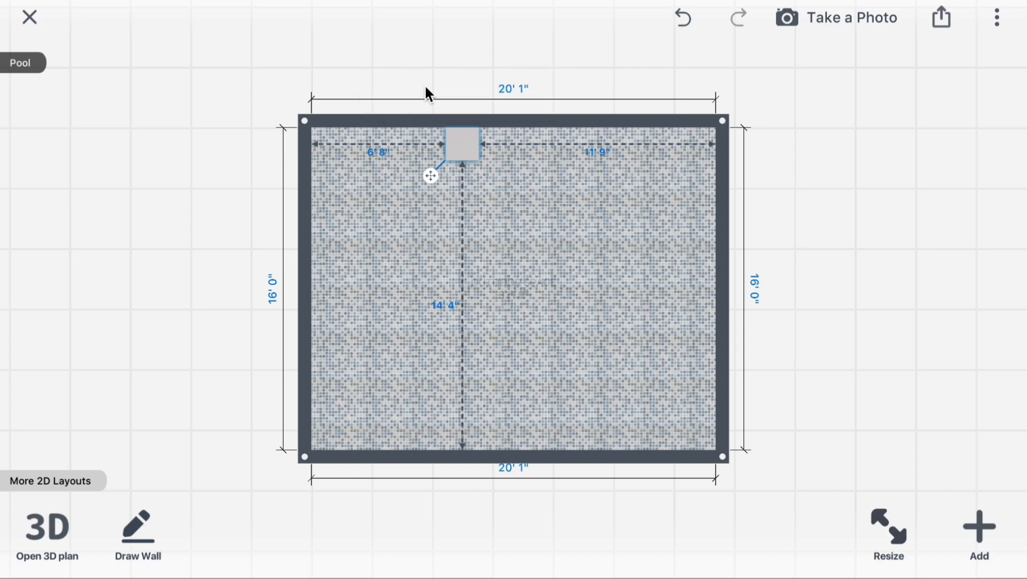
scroll(427, 88, "up", 5)
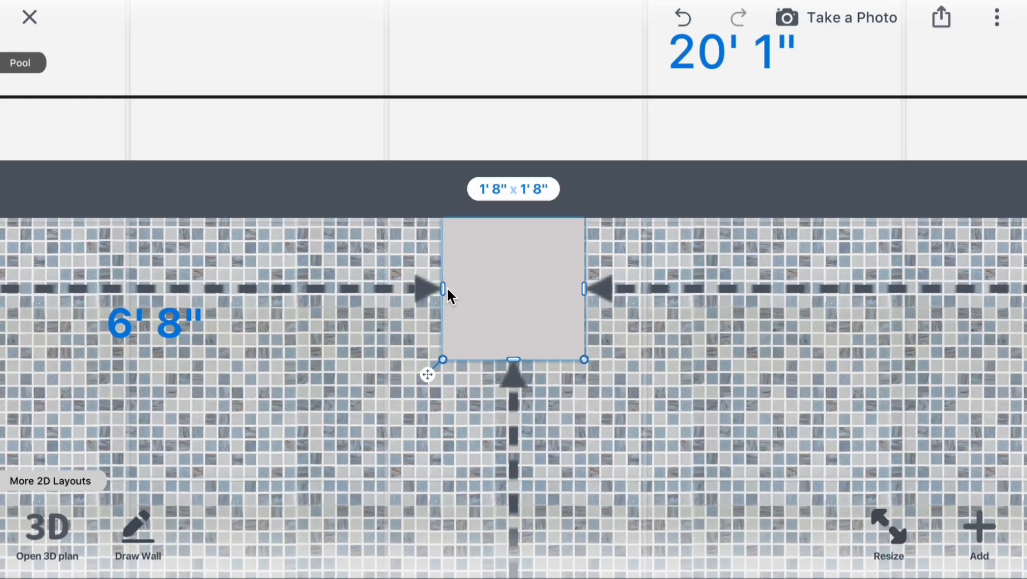
left_click_drag(444, 288, 1, 268)
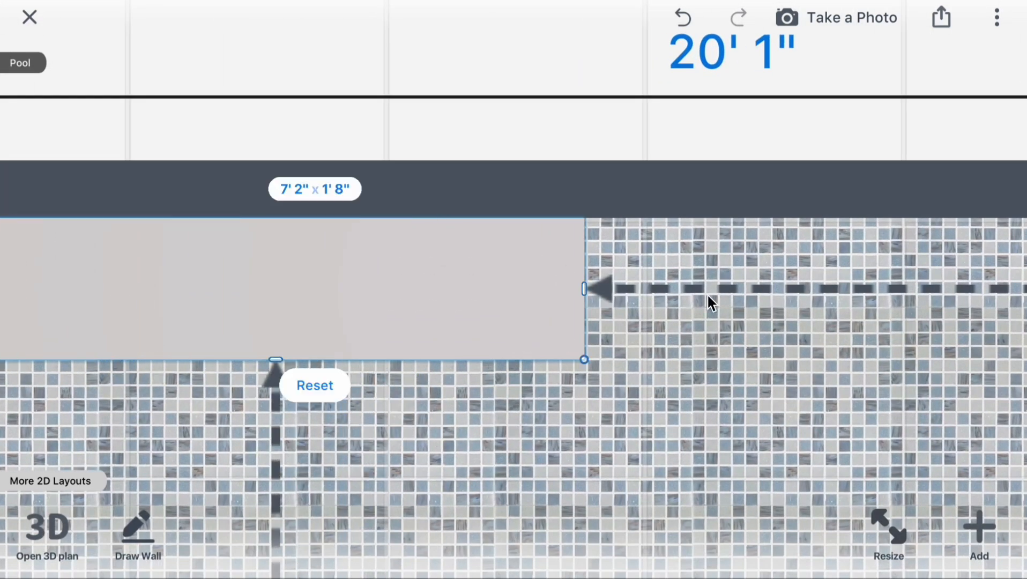
left_click_drag(586, 294, 1023, 298)
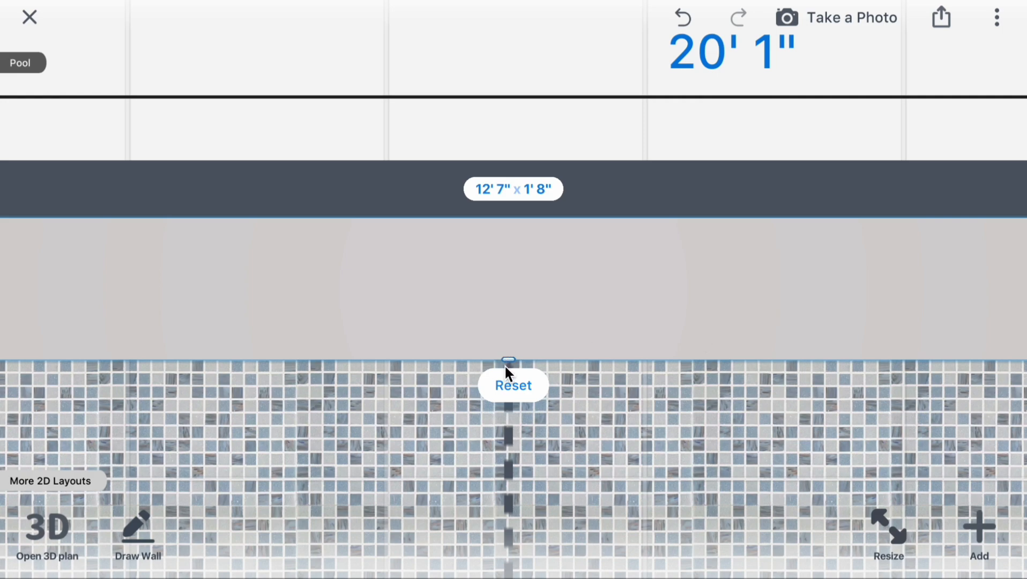
left_click_drag(508, 359, 526, 504)
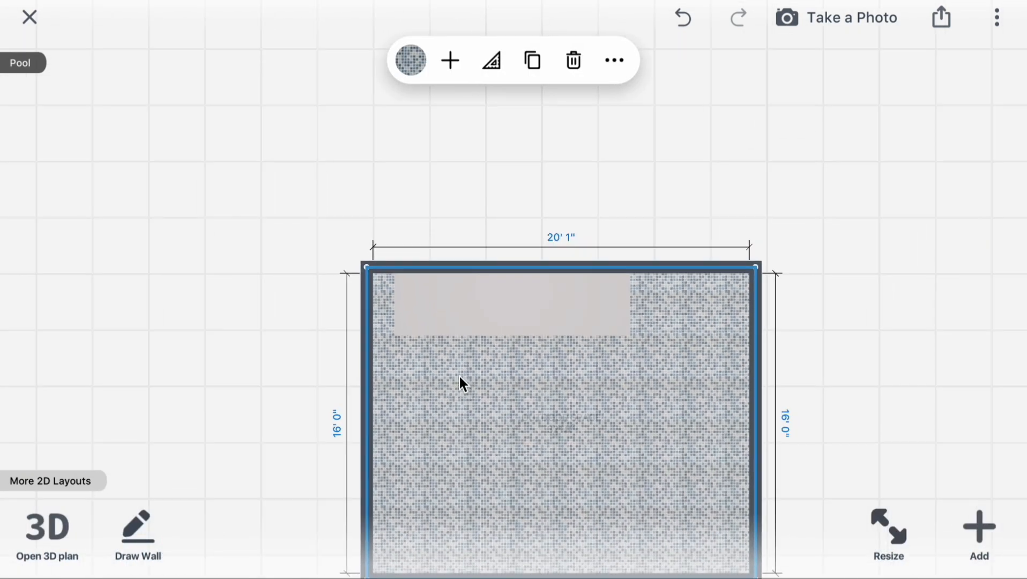
Stretch the box to the full 20' 1" width between the side walls and over most of the pool's depth
left_click(461, 327)
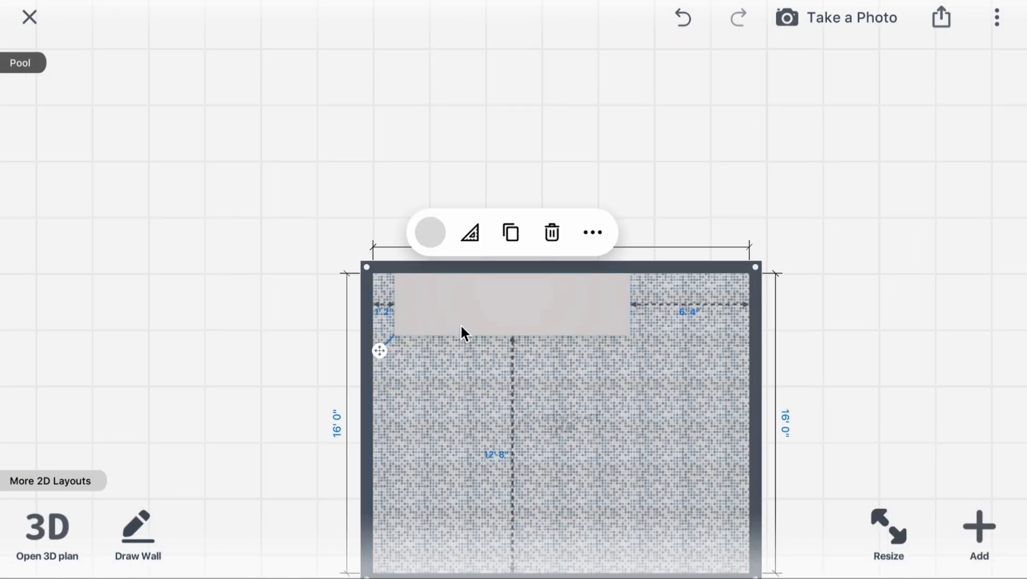
left_click(470, 234)
left_click_drag(514, 338, 516, 494)
left_click_drag(395, 385, 371, 383)
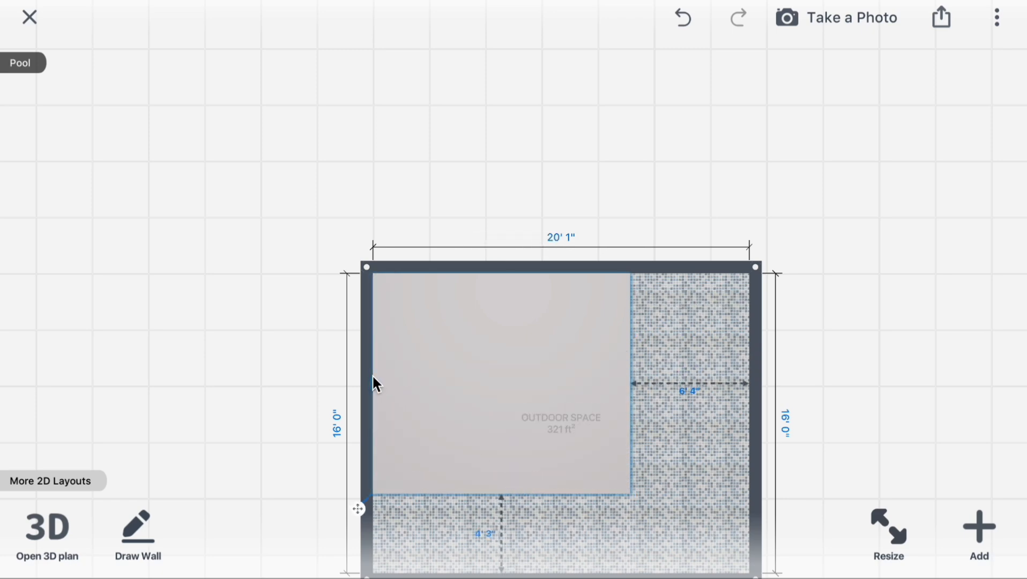
left_click_drag(642, 385, 750, 395)
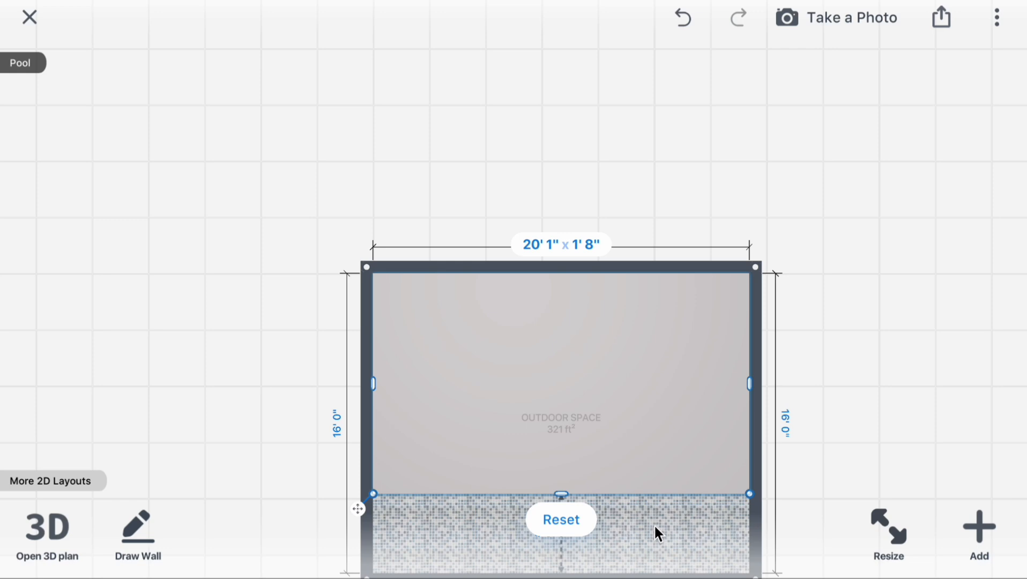
Extend the box's depth to the lower wall so it covers the whole pool floor
left_click_drag(558, 493, 592, 547)
left_click(850, 440)
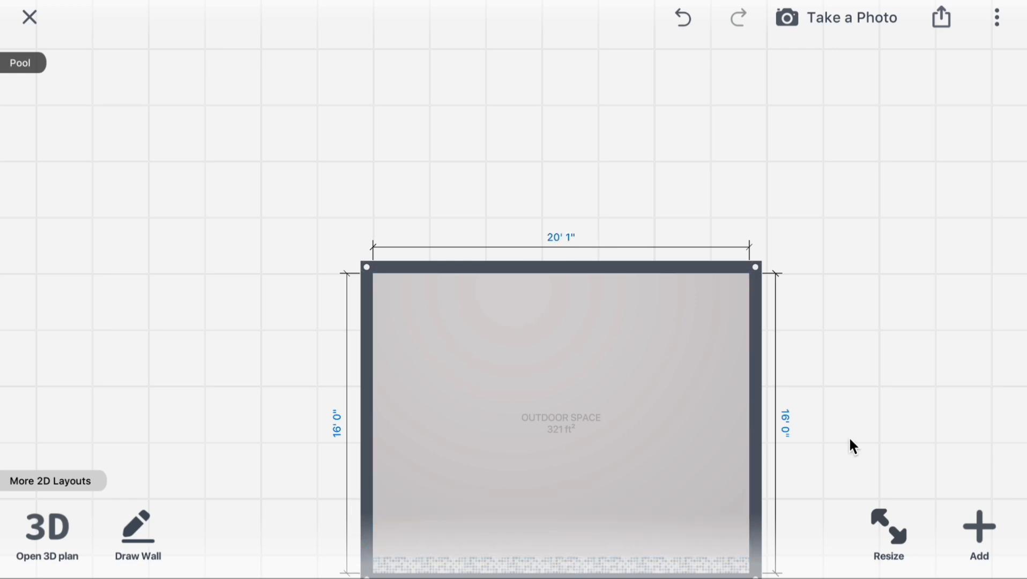
left_click(619, 447)
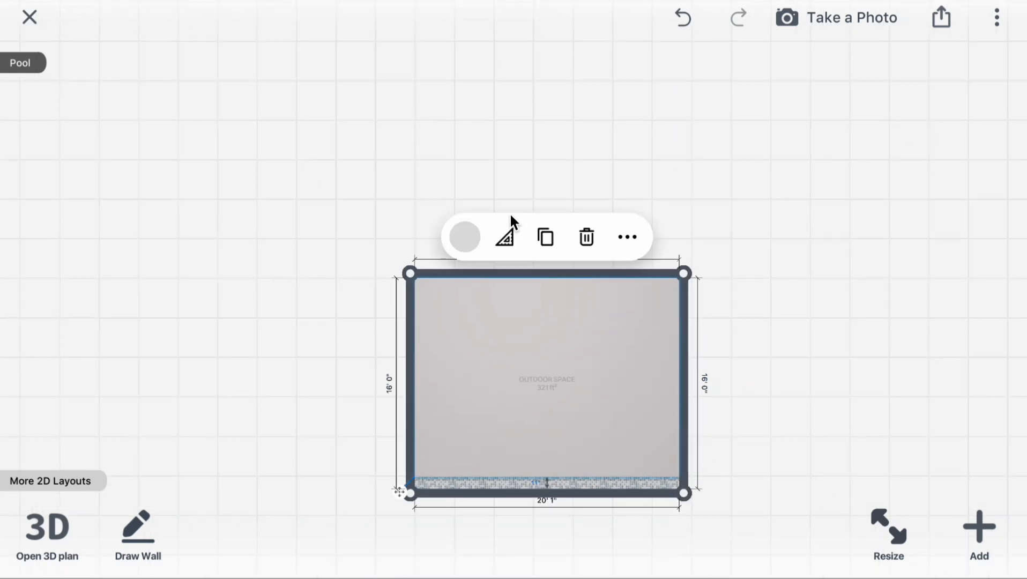
left_click(545, 479)
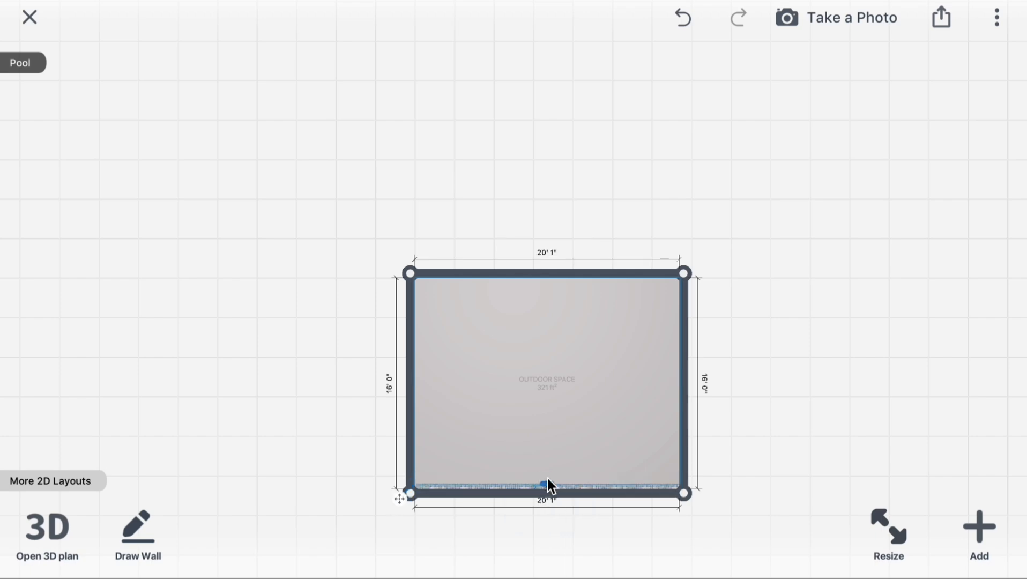
left_click(546, 489)
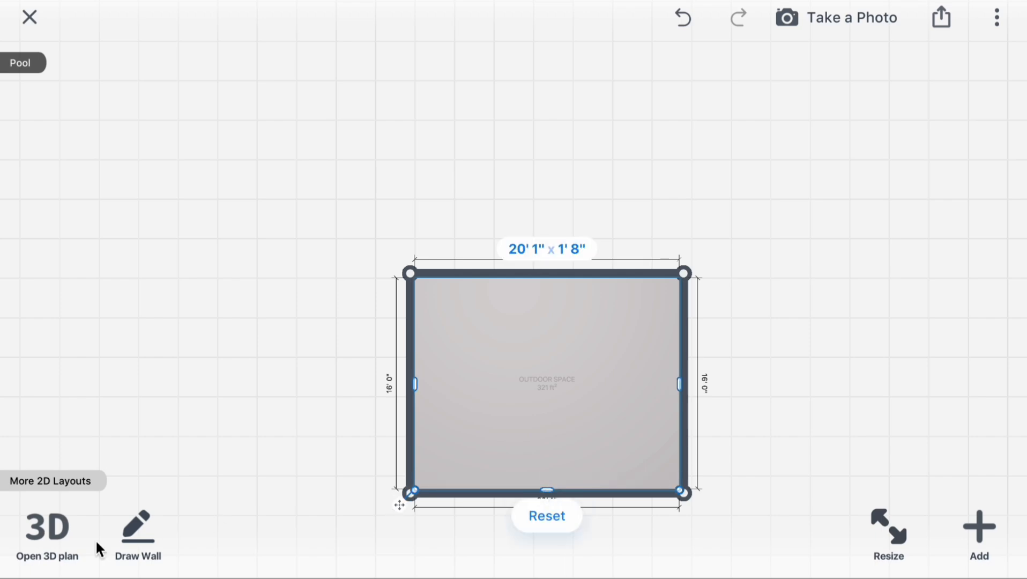
Return to the 3D plan and set the box's height to 5 ft 8 in
left_click(41, 536)
left_click(471, 240)
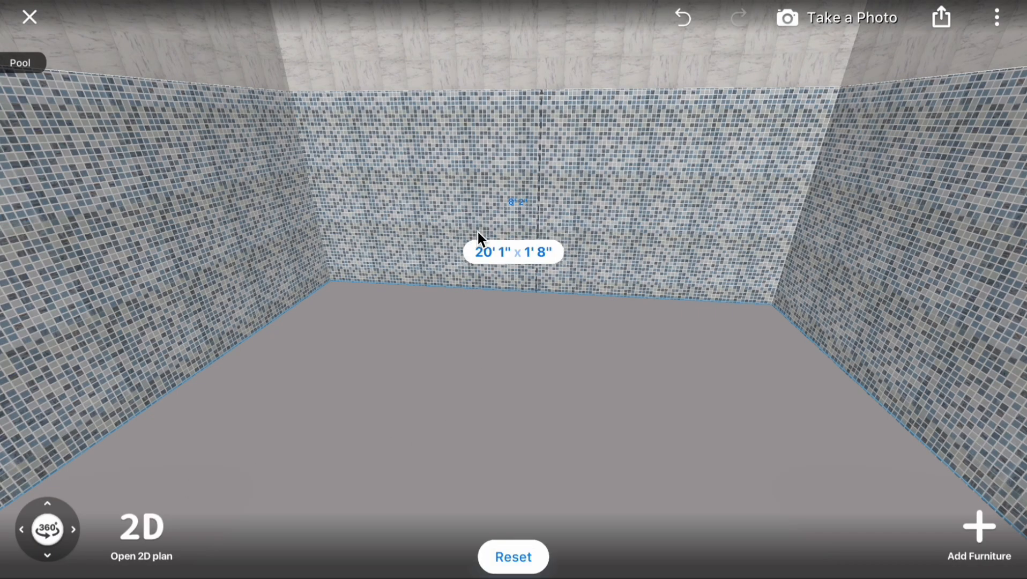
left_click(533, 251)
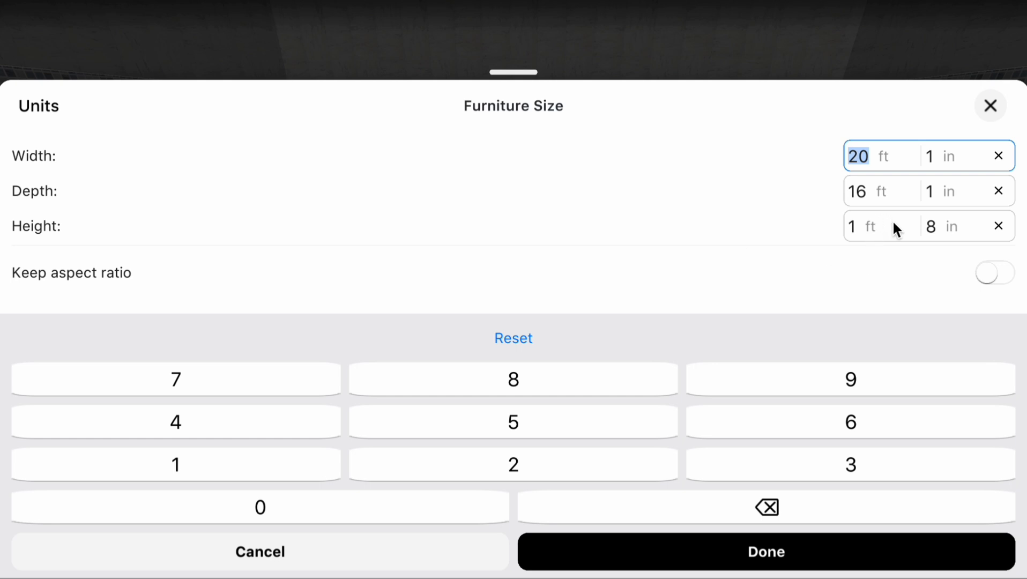
left_click(879, 231)
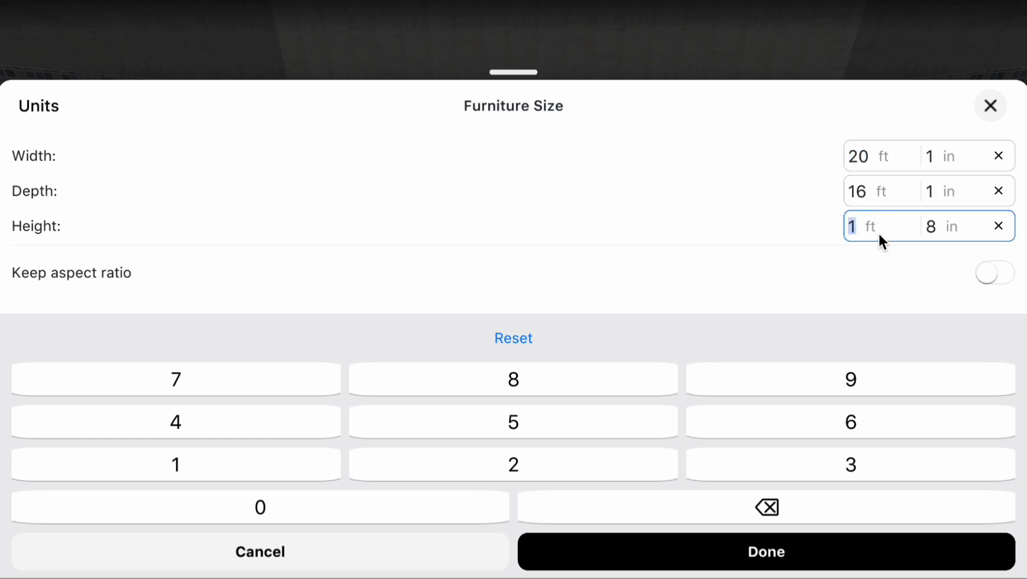
left_click(631, 420)
left_click(722, 555)
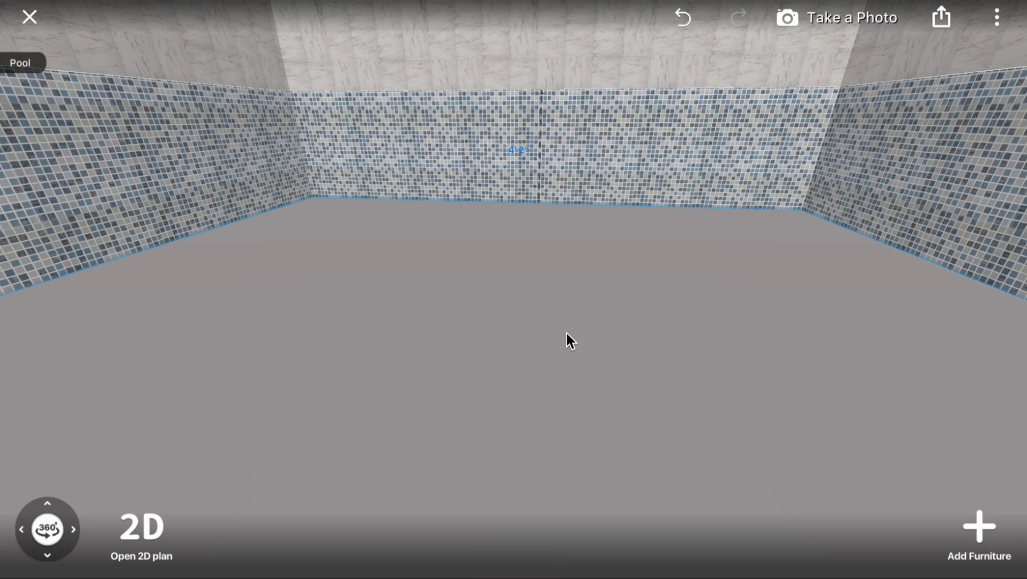
Give the box the Tempered Glass material so it looks like pool water
left_click(351, 226)
left_click(437, 58)
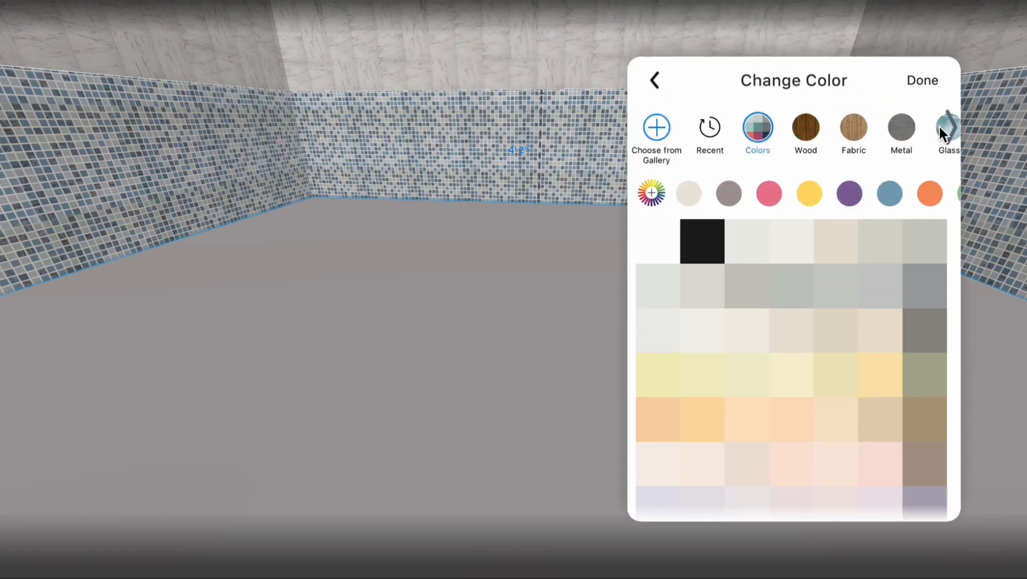
left_click(941, 127)
left_click(775, 203)
scroll(743, 380, "down", 2)
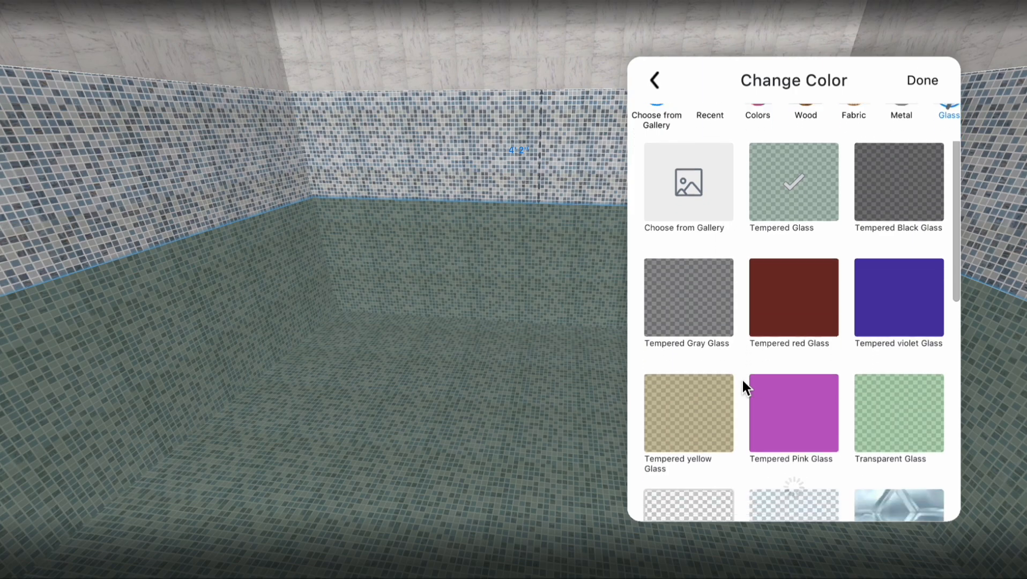
scroll(742, 381, "down", 4)
left_click(580, 194)
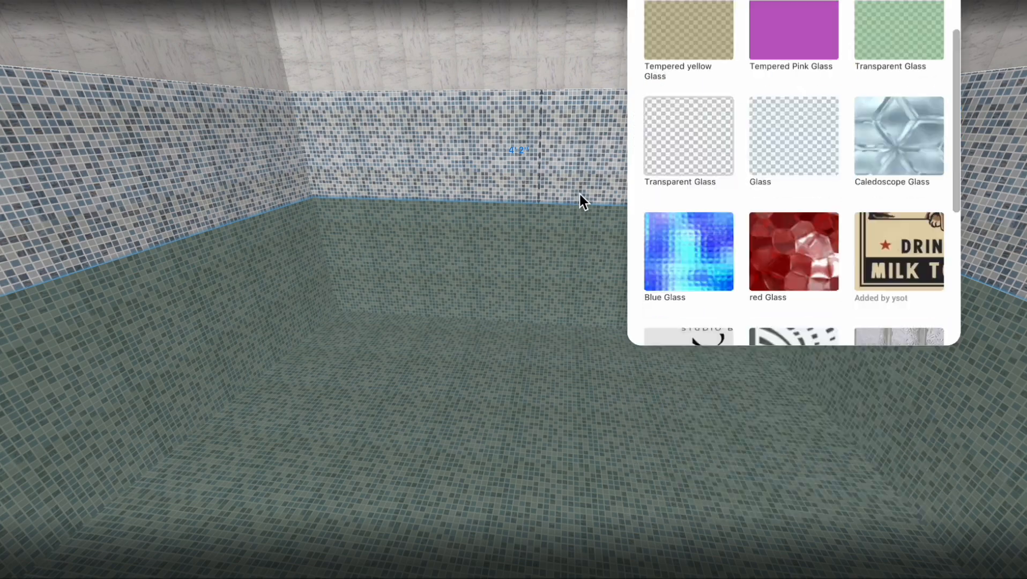
left_click(552, 166)
Set the height of the Pool level's walls to 8 ft 10 in
left_click_drag(561, 168, 201, 275)
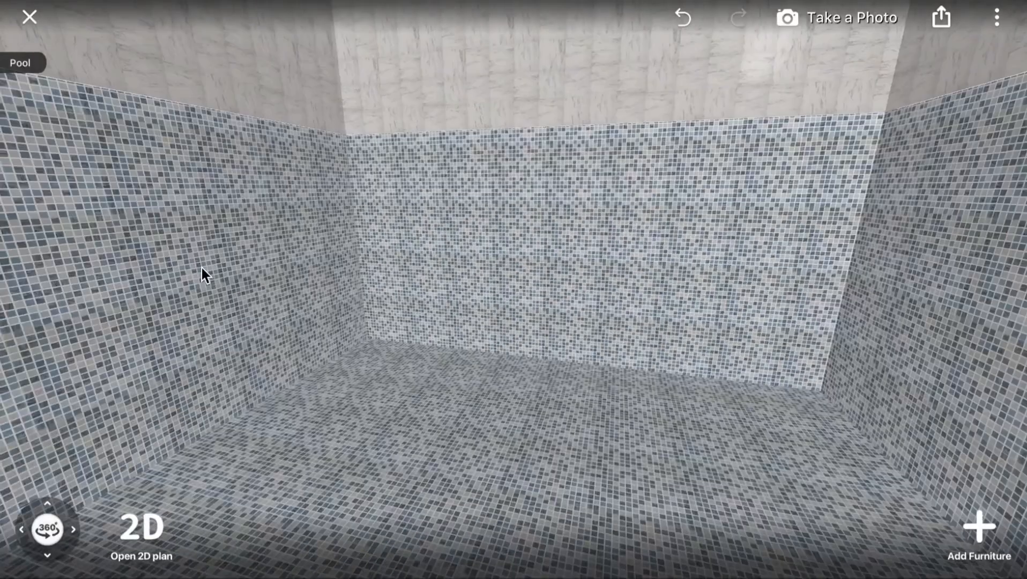
left_click_drag(229, 373, 330, 260)
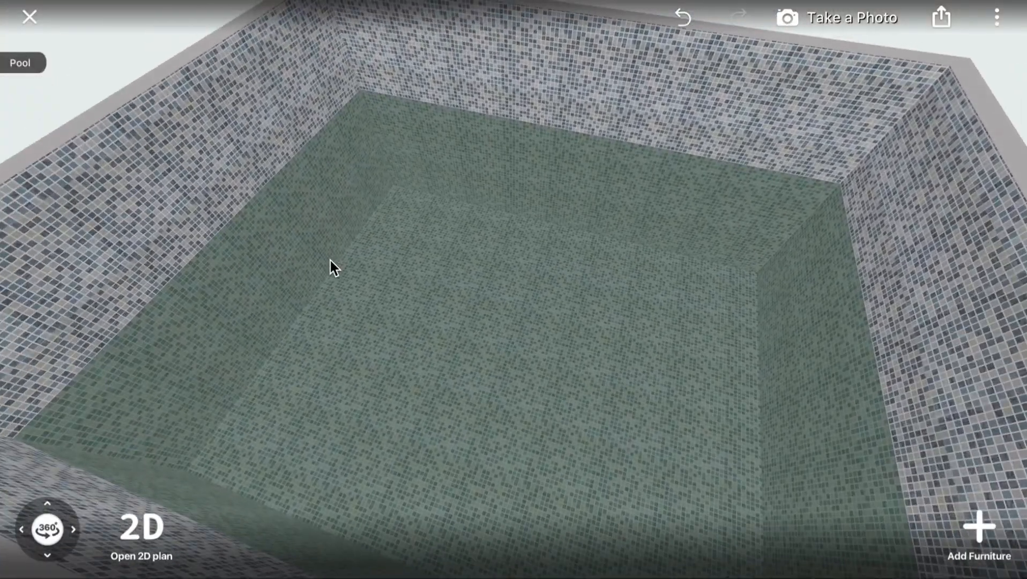
left_click(330, 260)
left_click(282, 139)
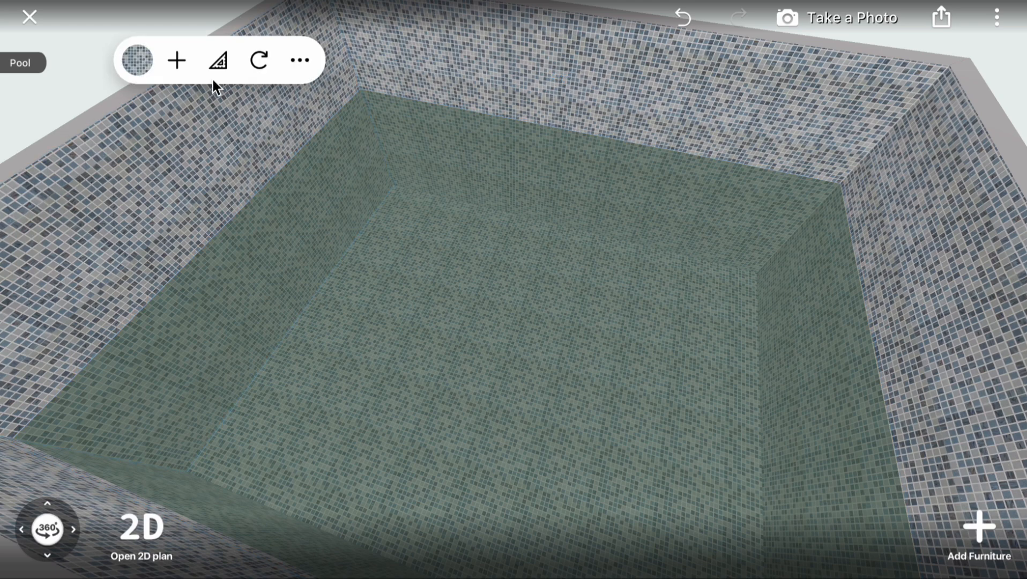
left_click(219, 62)
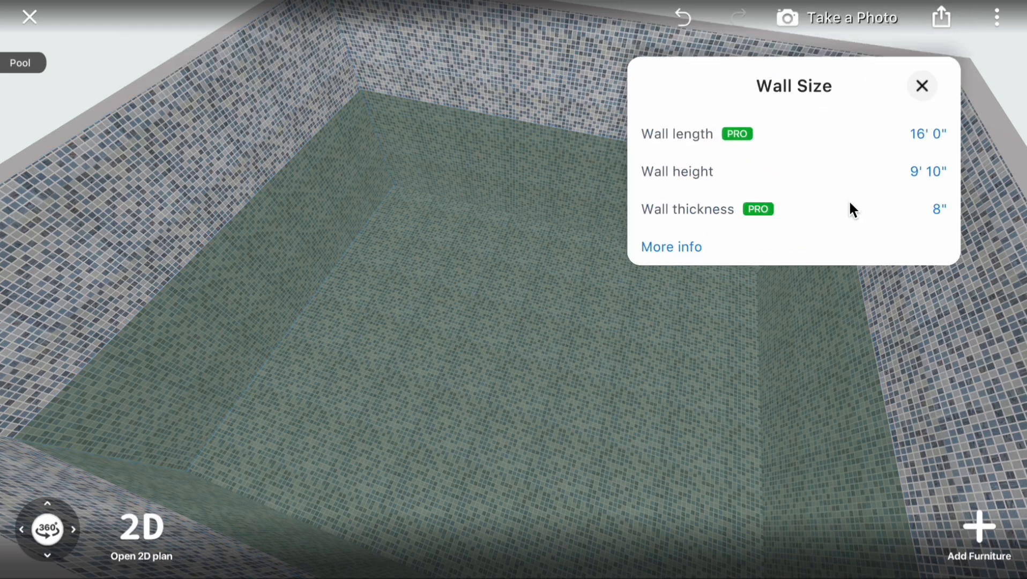
left_click(930, 164)
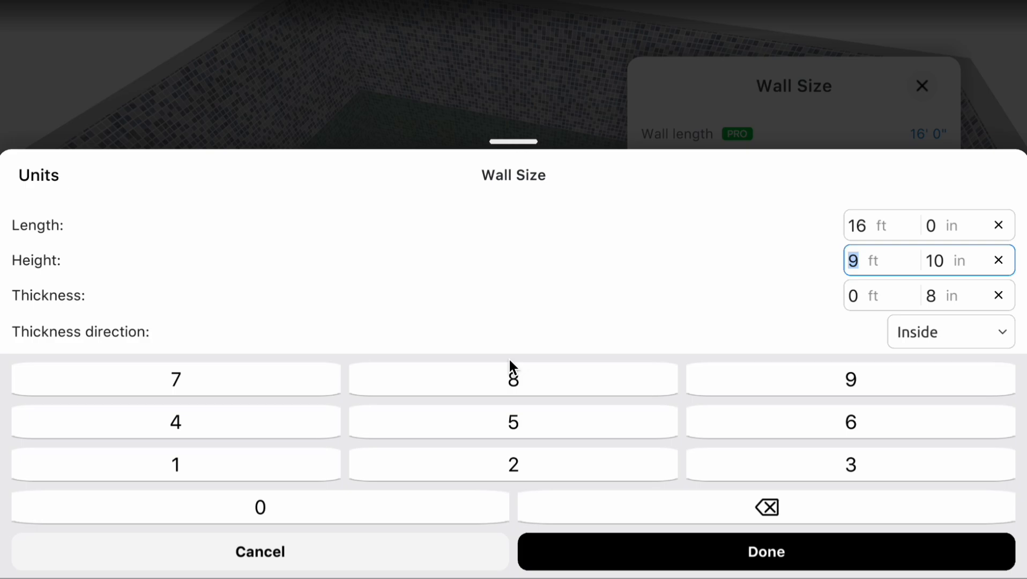
left_click(510, 367)
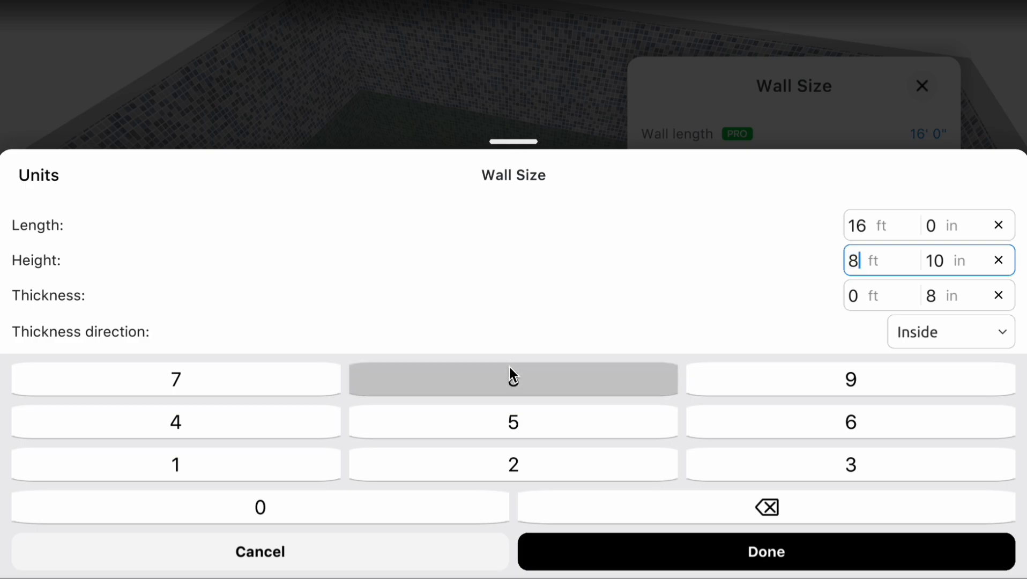
left_click(620, 564)
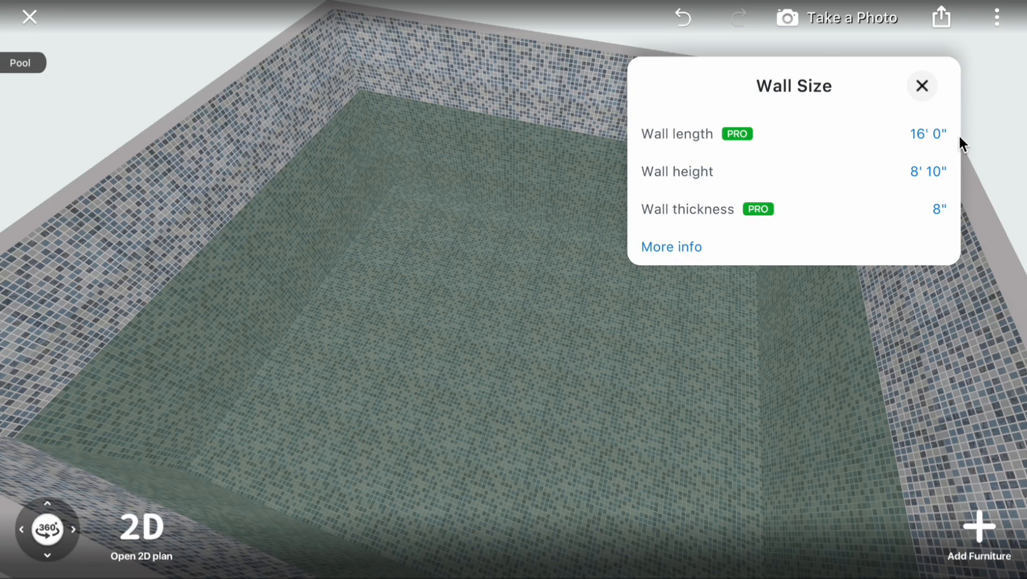
left_click(922, 87)
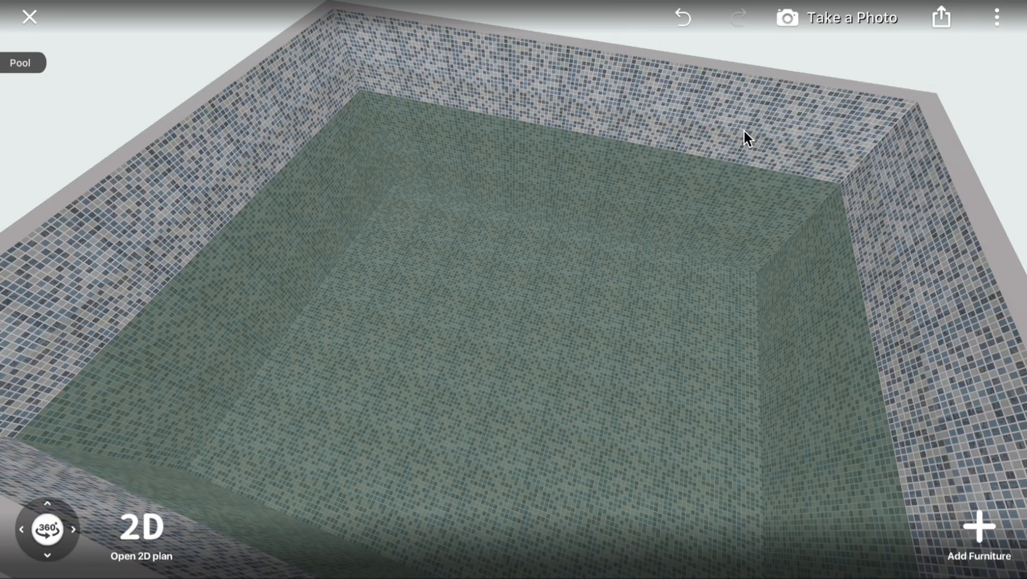
Raise the glass water box in the pool to a height of 7 ft 8 in
left_click_drag(744, 131, 721, 145)
left_click(216, 250)
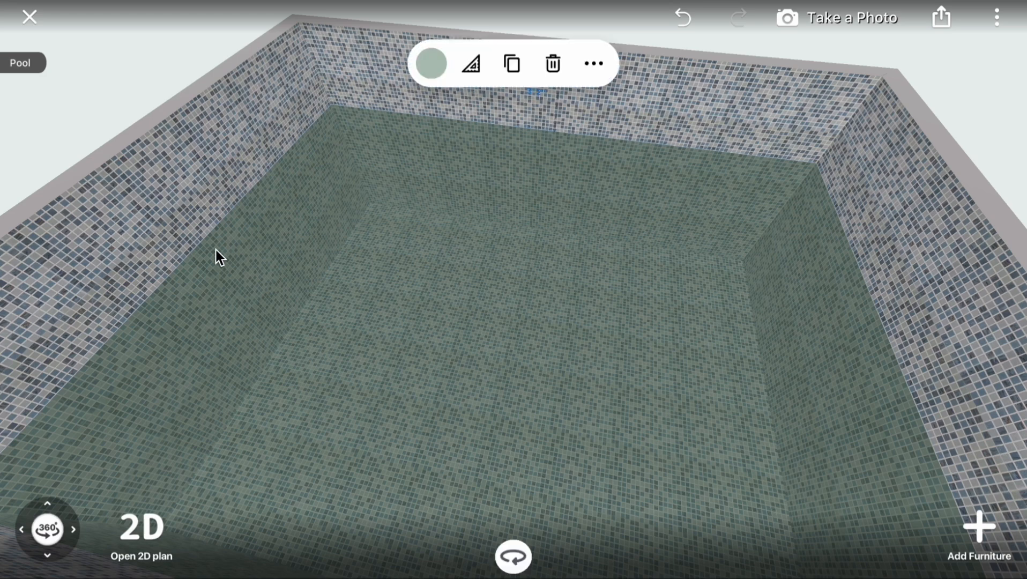
left_click(471, 60)
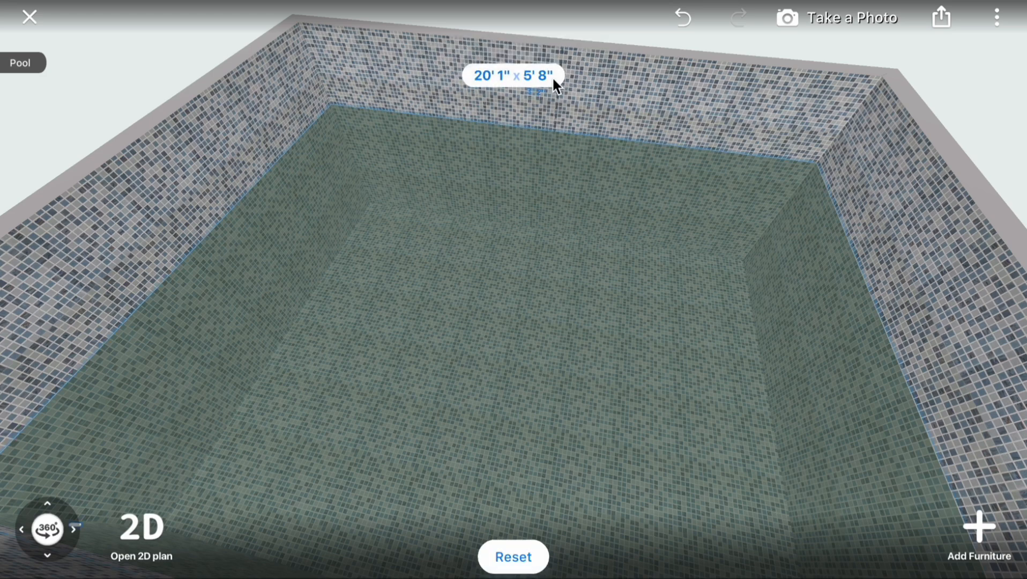
left_click(539, 75)
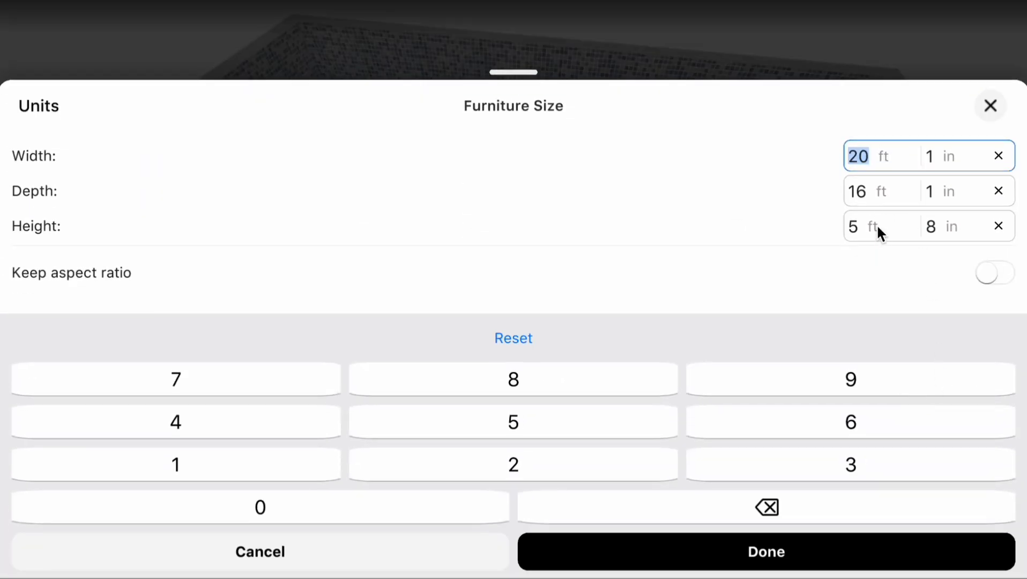
left_click(877, 230)
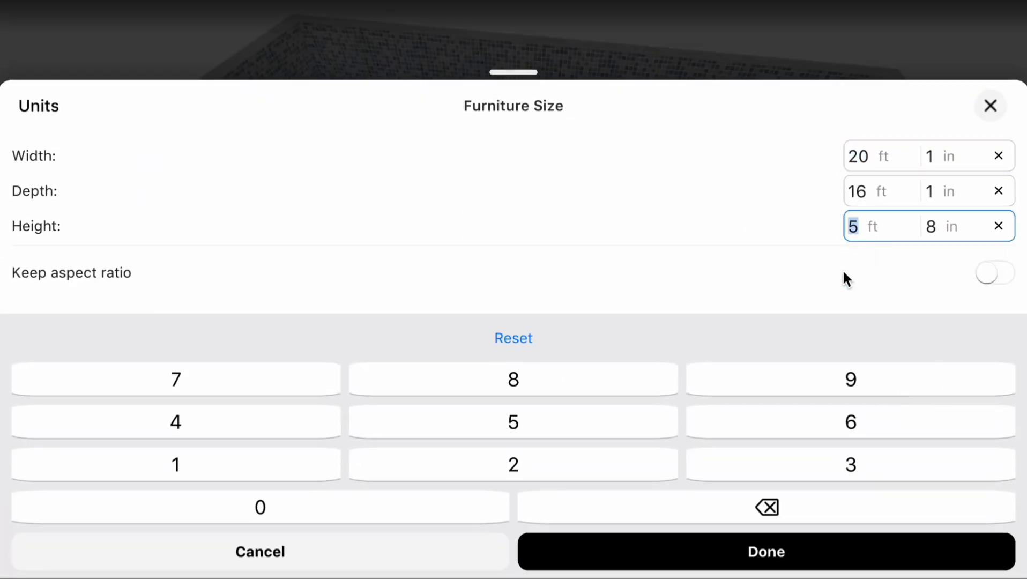
left_click(318, 381)
left_click(571, 542)
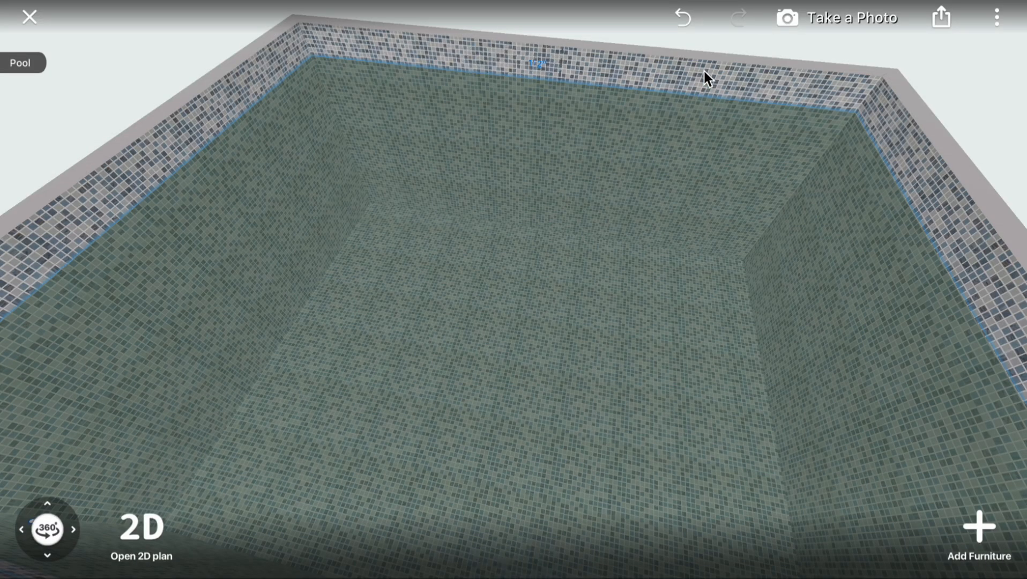
Switch from the Pool level to the Room level and view the pool from above
left_click(9, 68)
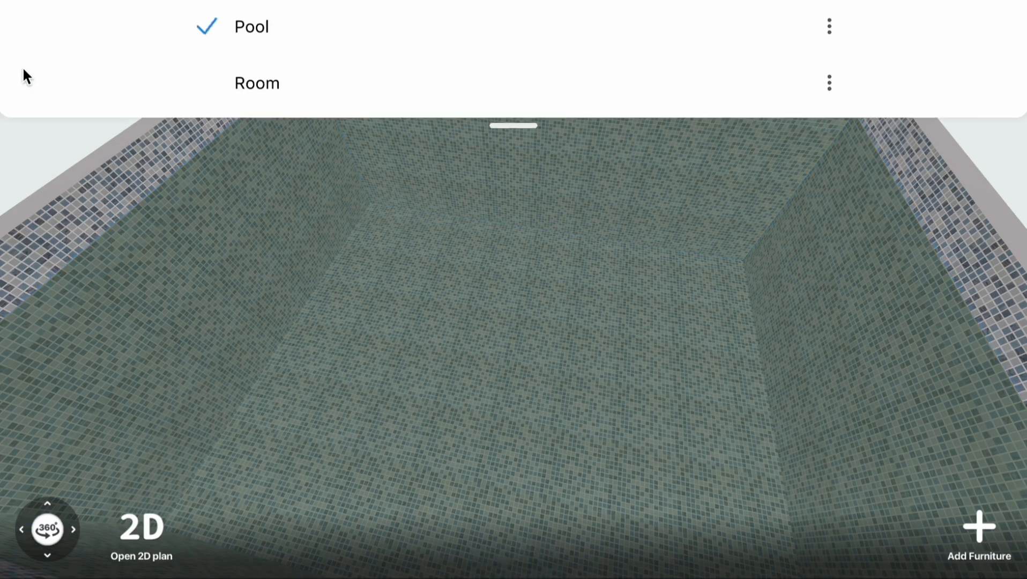
left_click(247, 138)
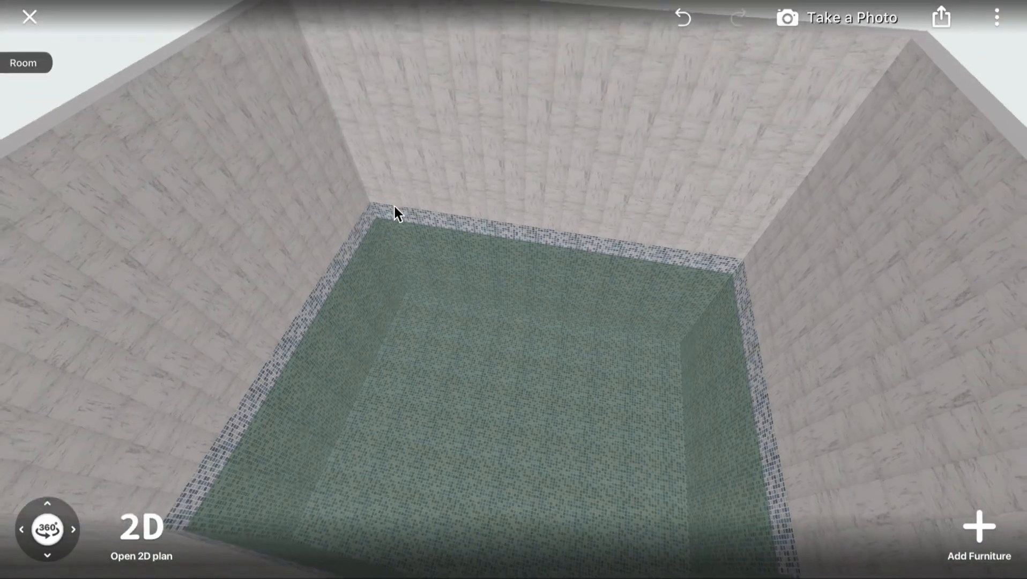
left_click_drag(501, 208, 385, 252)
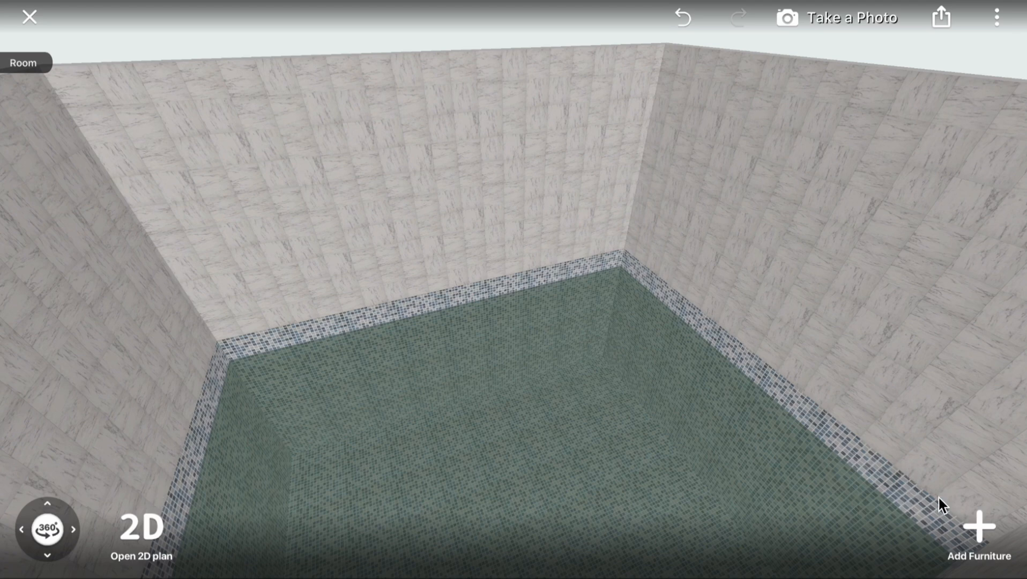
Add a Basic Tile floor panel along the back wall, spanning its full 20' 1" width and 3' 3" deep
left_click(979, 527)
left_click(896, 114)
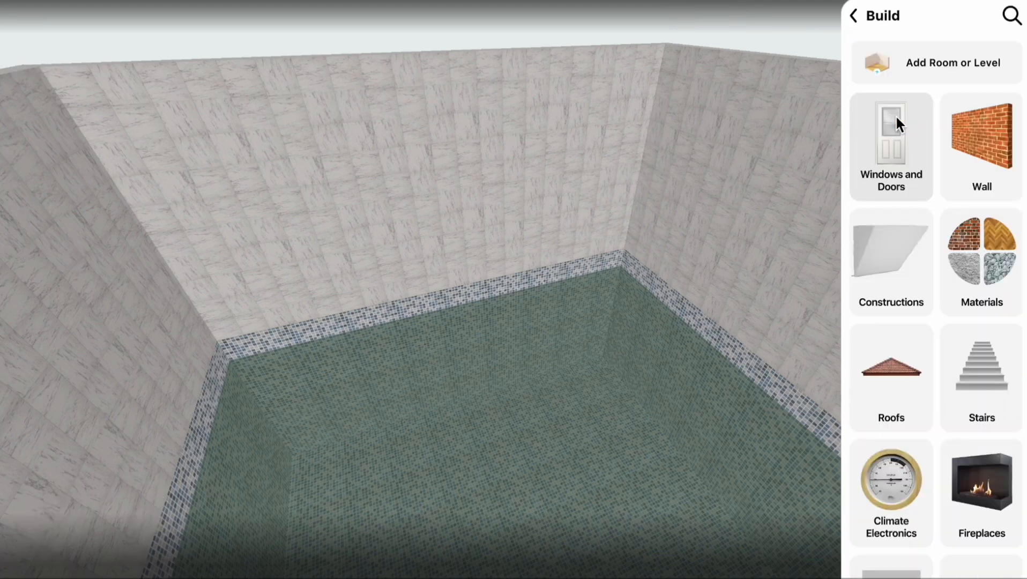
left_click(926, 305)
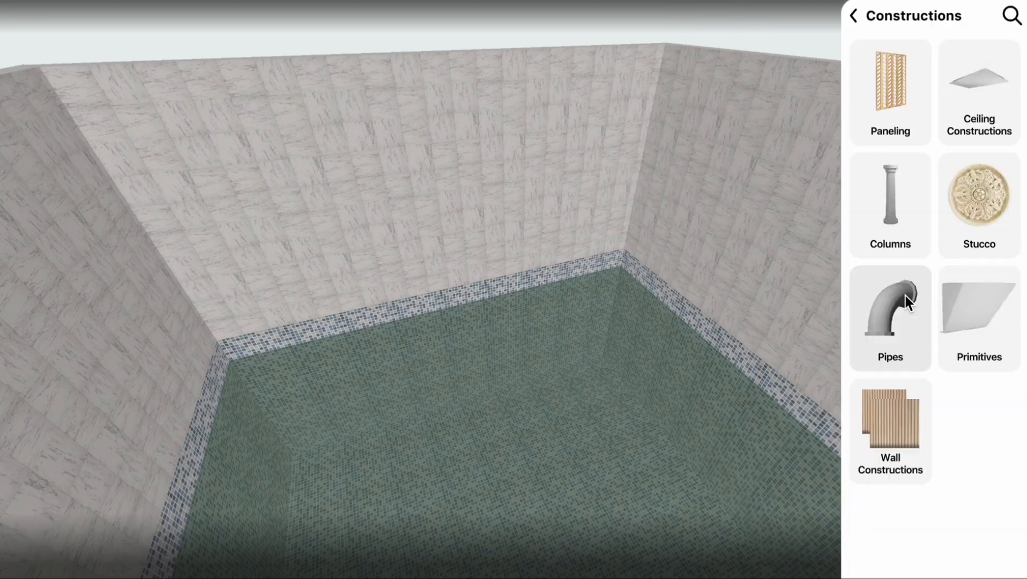
left_click(908, 82)
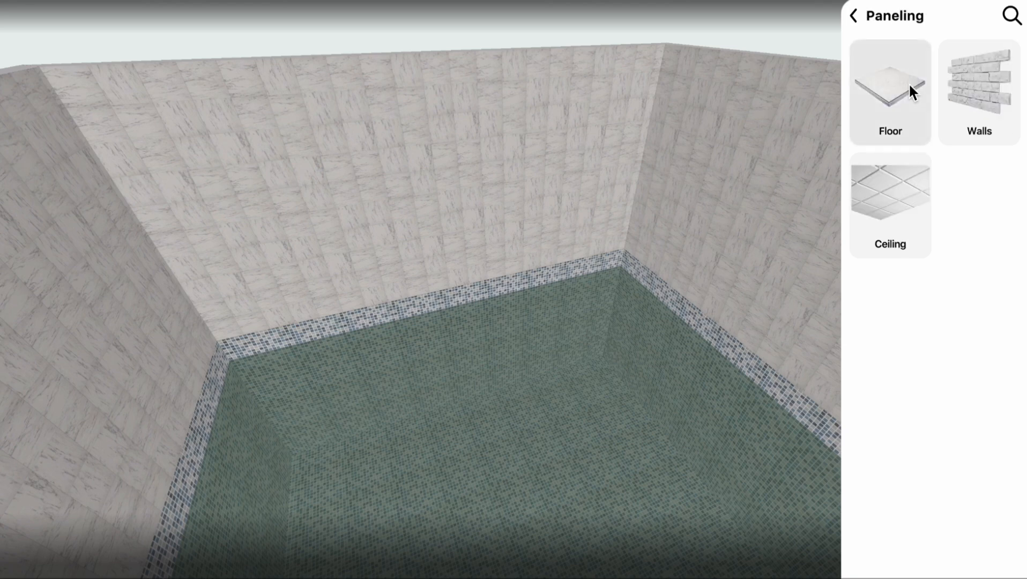
left_click(870, 111)
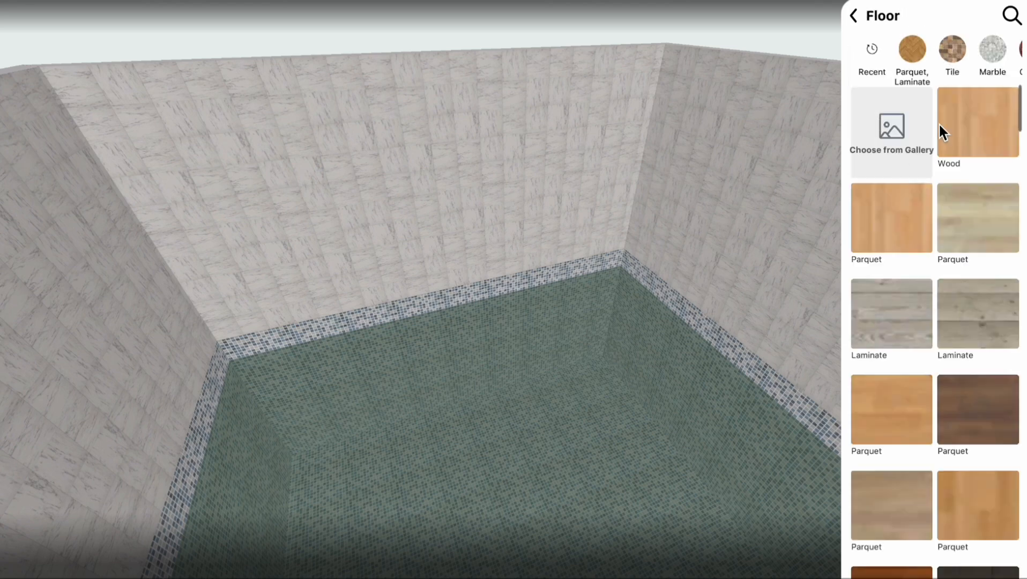
left_click(959, 54)
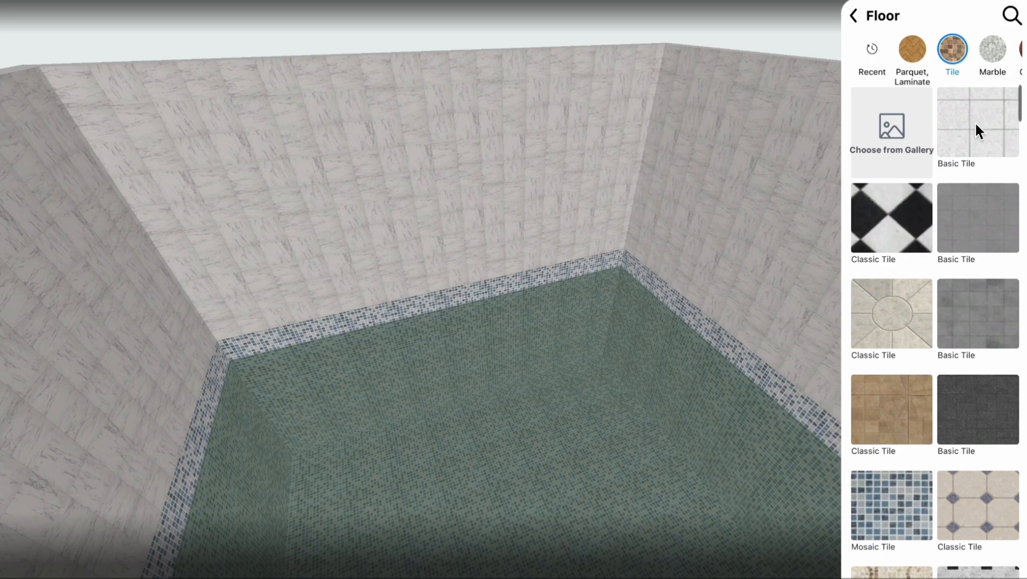
left_click_drag(975, 128, 192, 384)
left_click(577, 208)
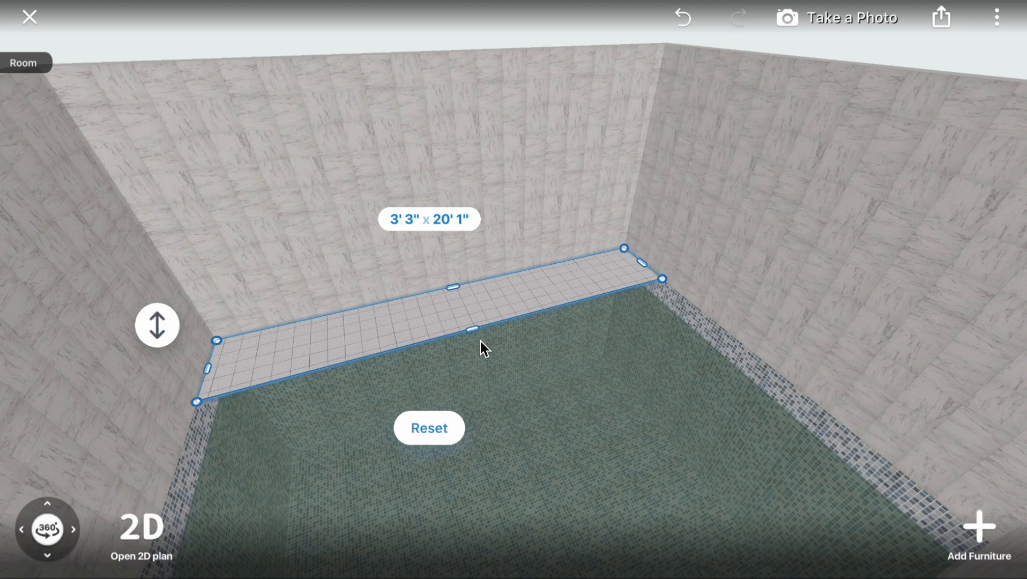
Extend the tiled floor panel over the pool to a depth of 6' 1"
left_click_drag(480, 342, 492, 378)
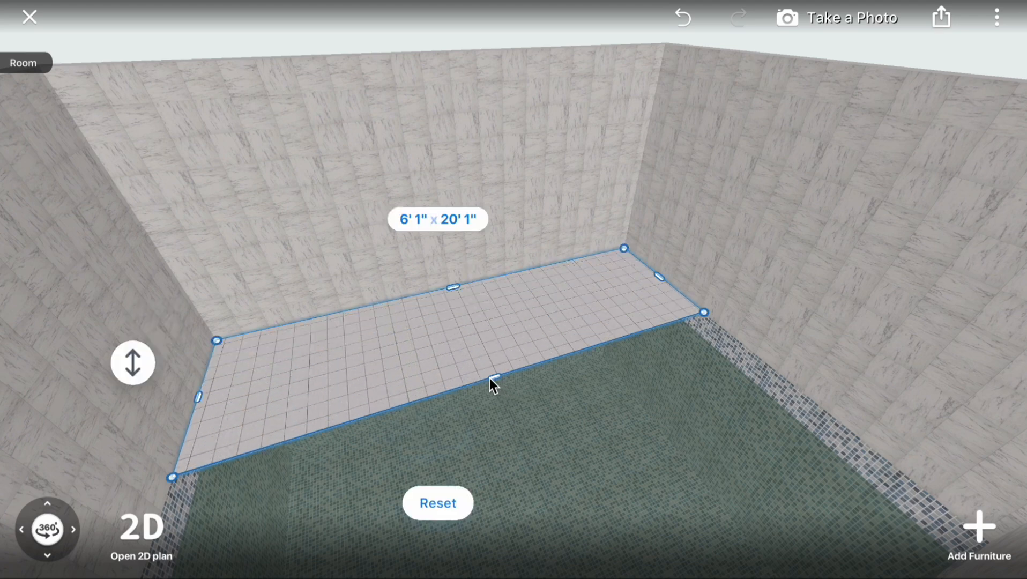
left_click(456, 329)
left_click(387, 260)
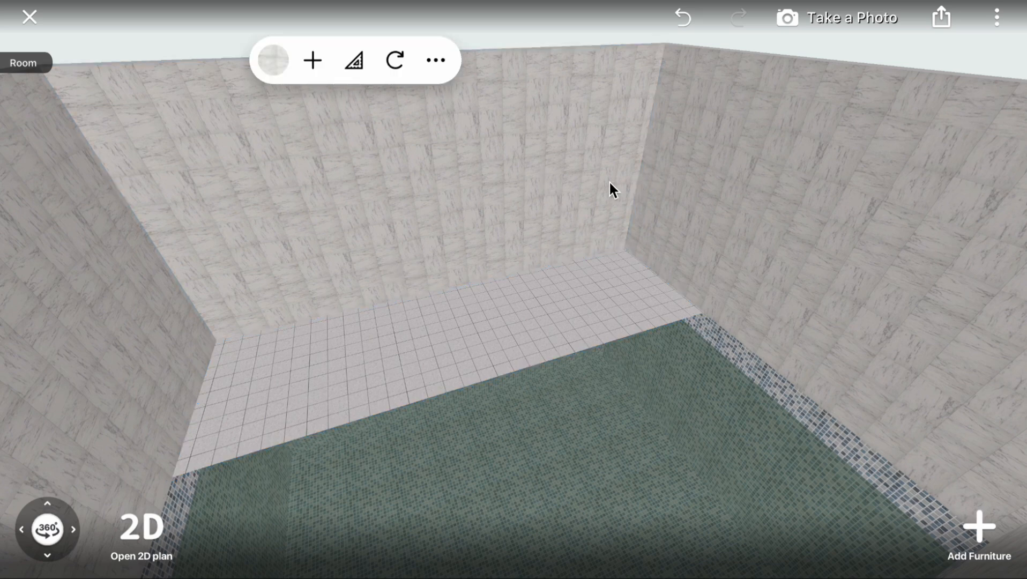
Find the doors in the Build catalogue and filter them to sliding doors
left_click(970, 519)
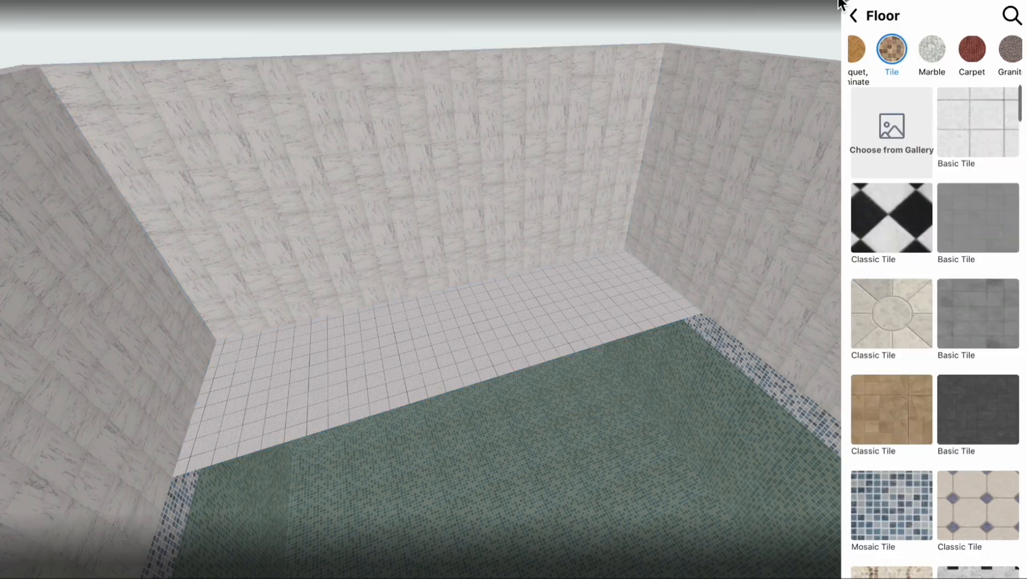
left_click(854, 16)
left_click(854, 16)
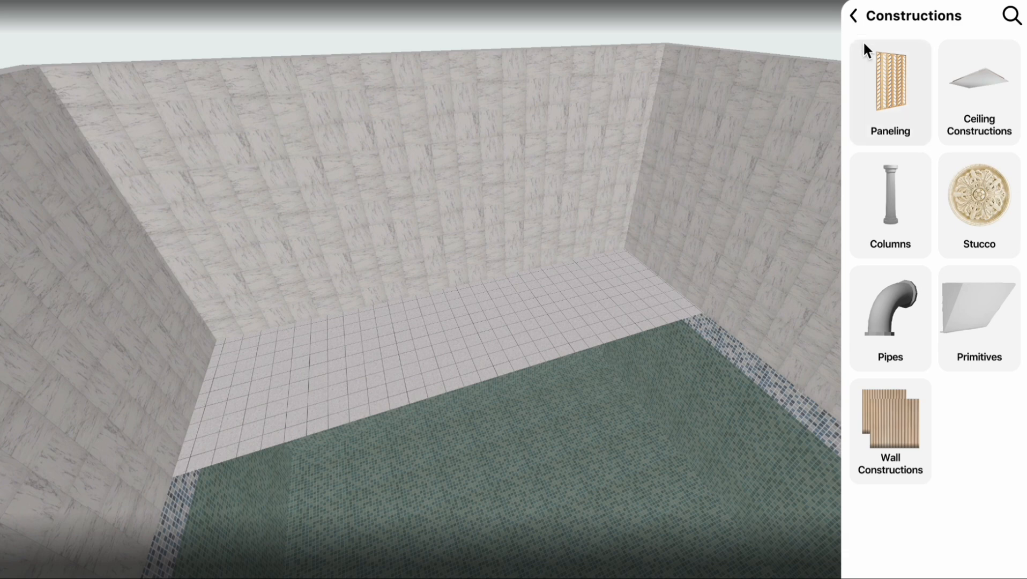
left_click(854, 16)
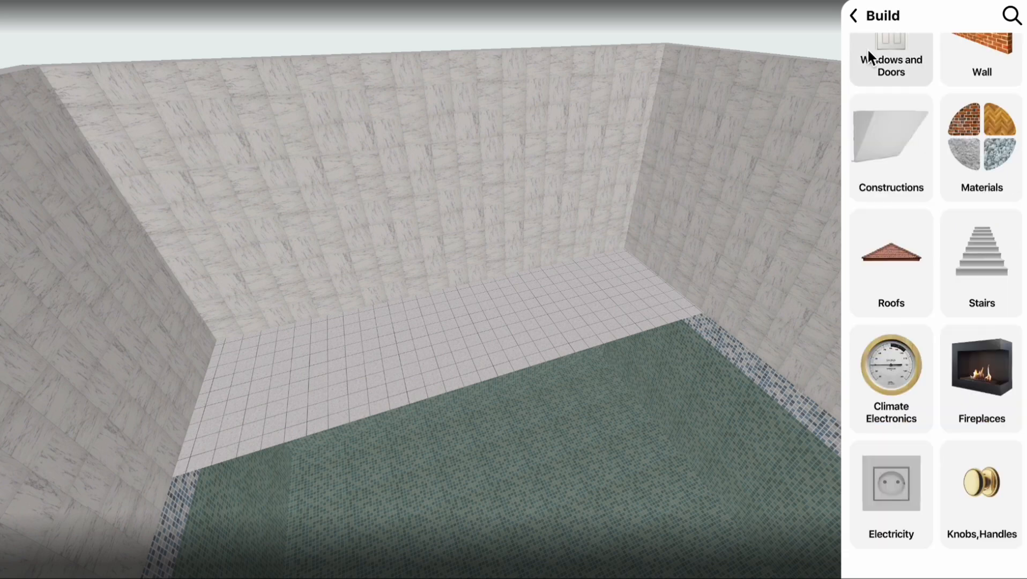
scroll(867, 47, "up", 2)
left_click(873, 93)
left_click(883, 94)
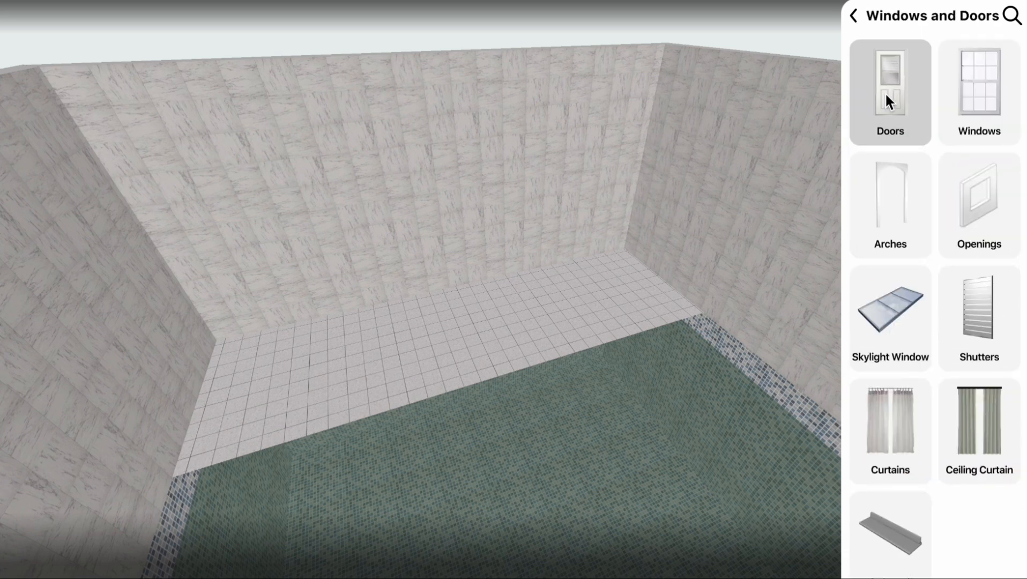
scroll(978, 70, "right", 5)
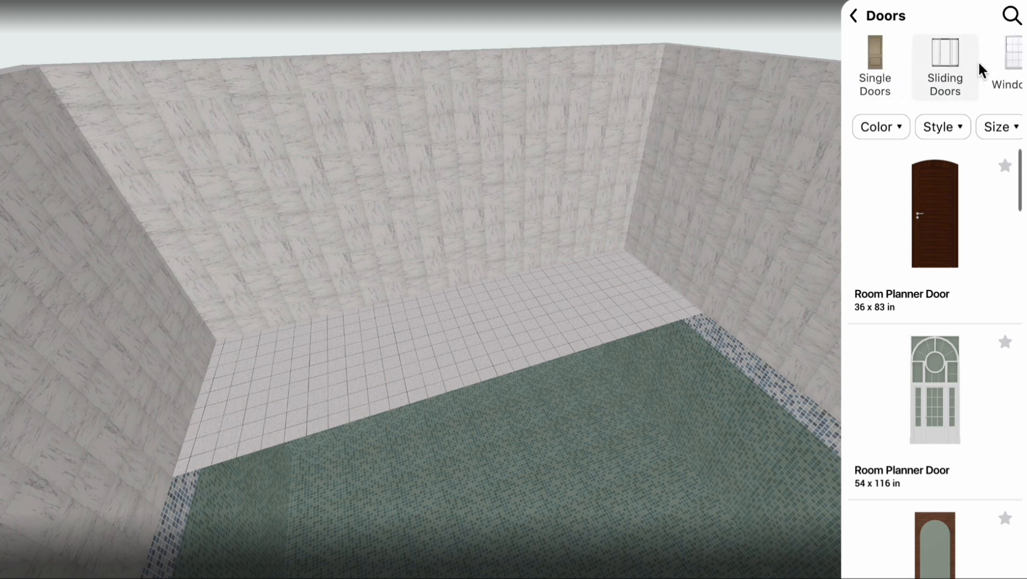
left_click(911, 77)
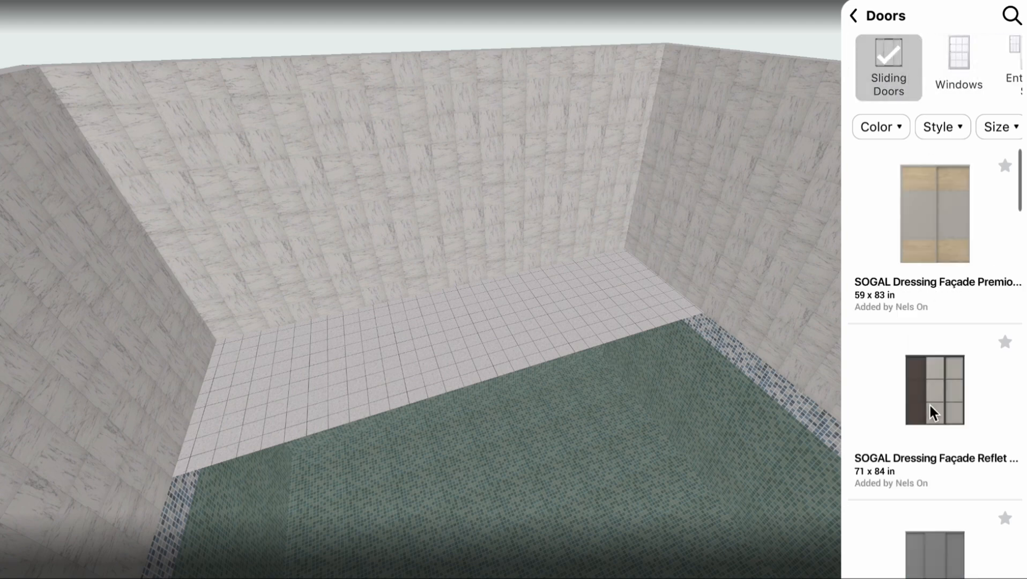
Place a 126 x 104 in French door in the wall behind the tiled strip, about 4' 1" from its left corner, and open the 2D plan
scroll(926, 393, "down", 15)
scroll(927, 394, "down", 15)
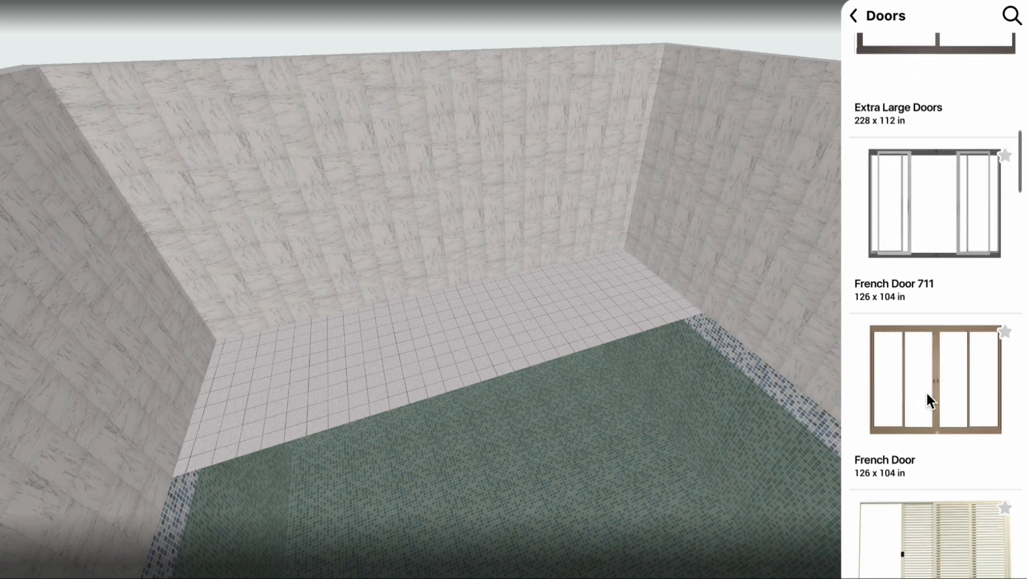
scroll(926, 391, "up", 5)
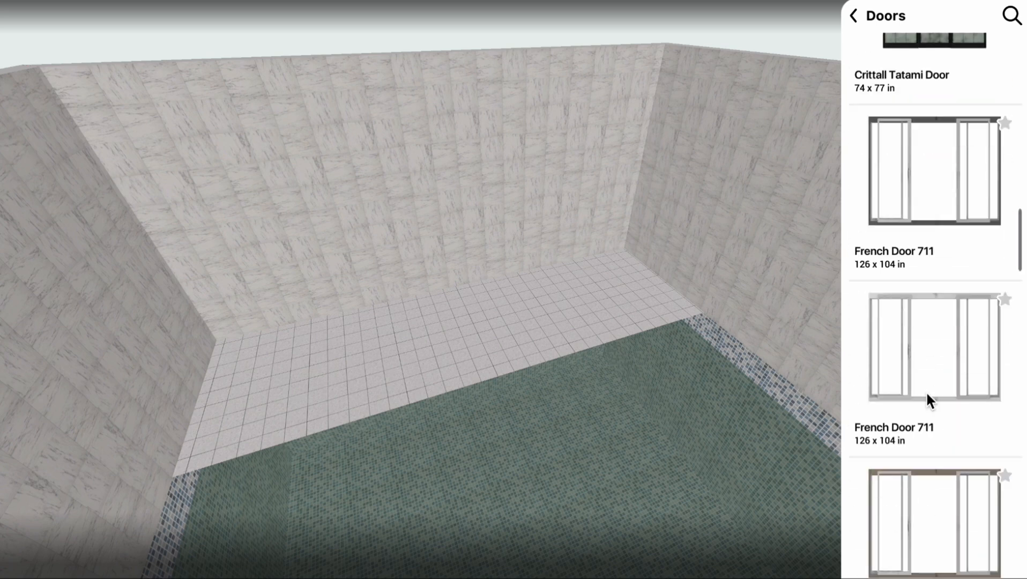
left_click_drag(906, 426, 729, 321)
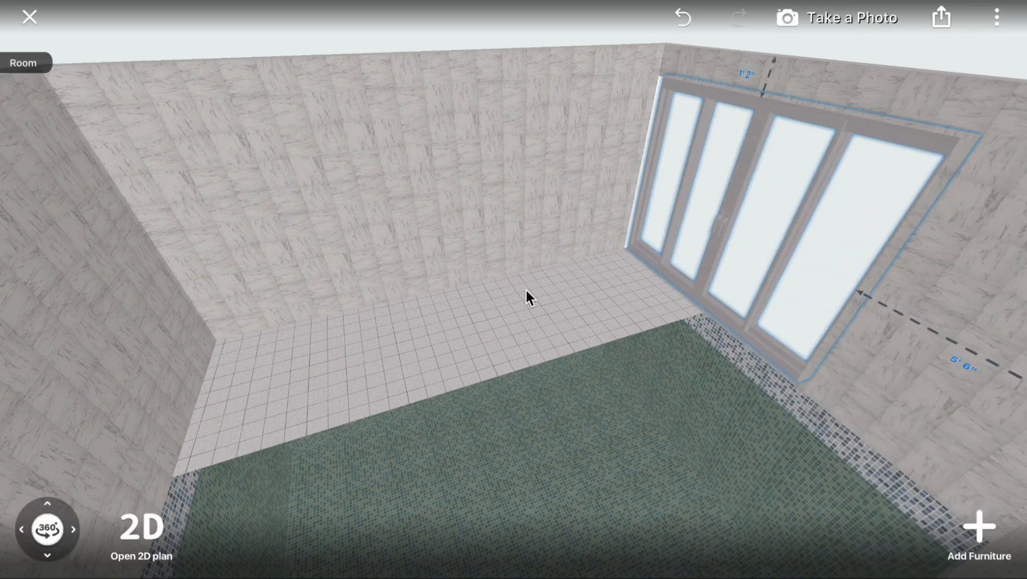
left_click_drag(763, 259, 422, 167)
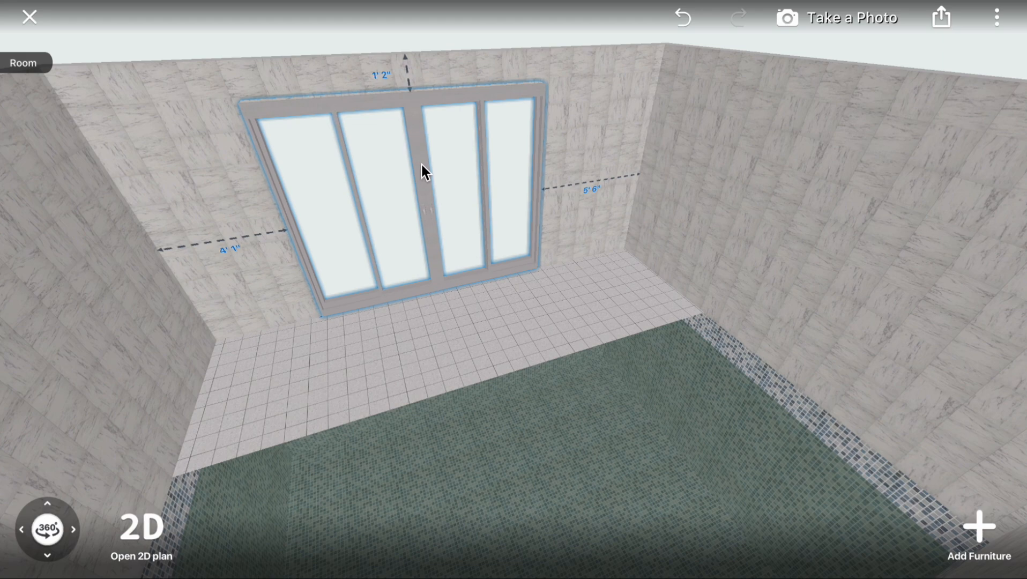
left_click(164, 531)
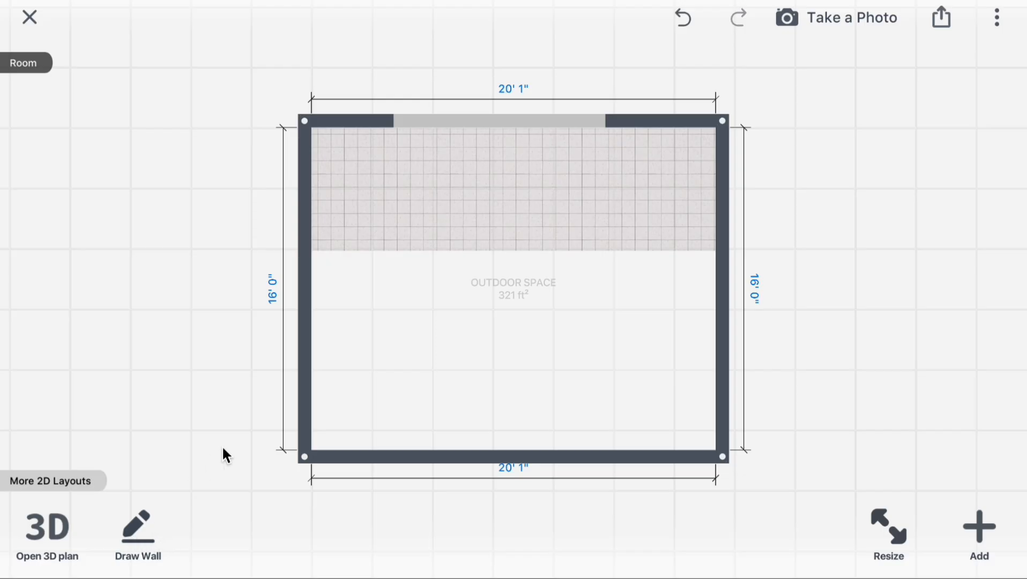
Draw walls for a second room behind the French door wall, matching the existing room's 20' 1" width
scroll(229, 444, "down", 5)
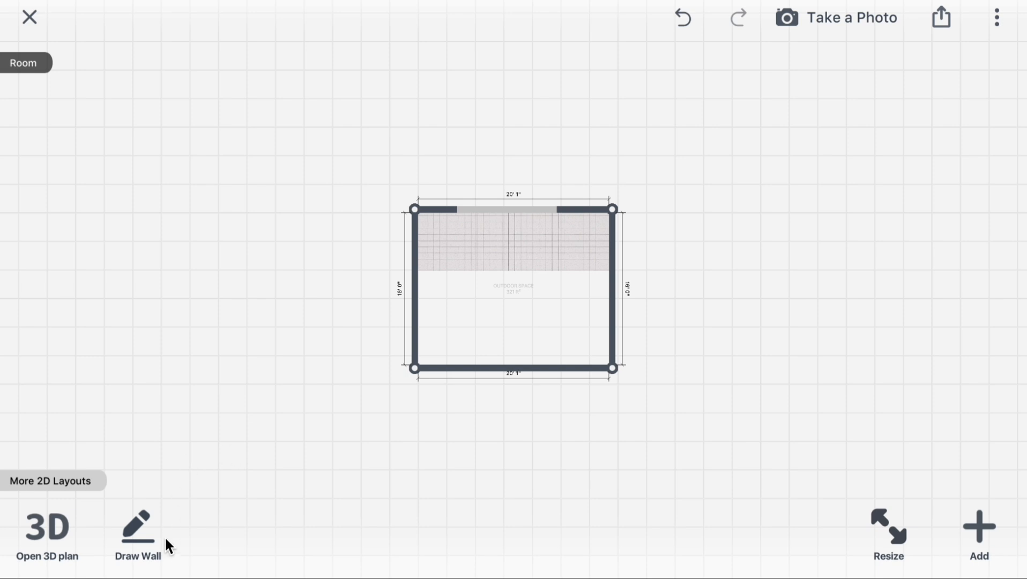
left_click(146, 531)
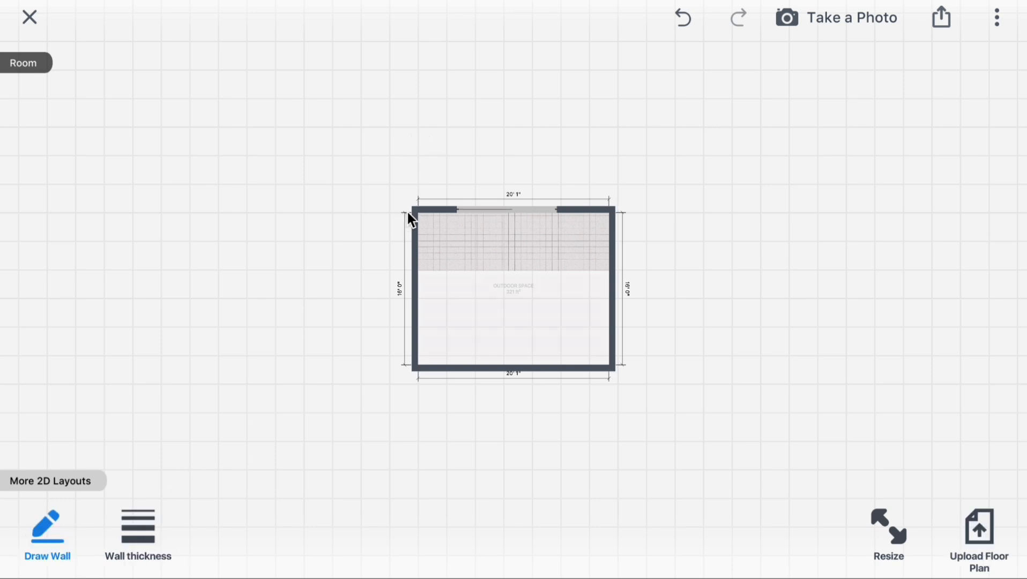
left_click_drag(414, 210, 608, 98)
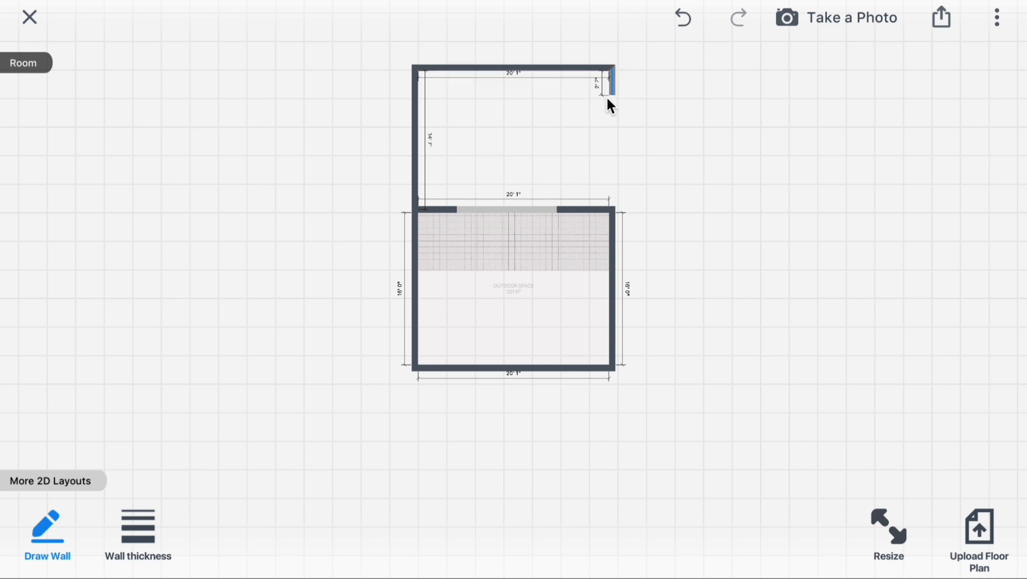
left_click_drag(606, 199, 605, 200)
left_click(564, 301)
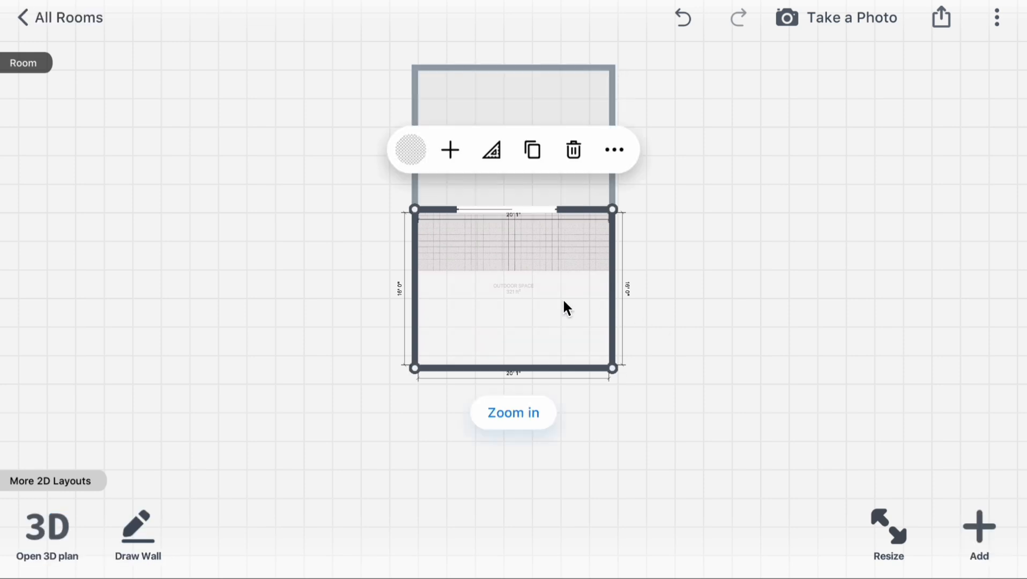
Apply the recently used Basic Tile to the new room's floor in the 3D plan and return to the pool room
left_click(48, 522)
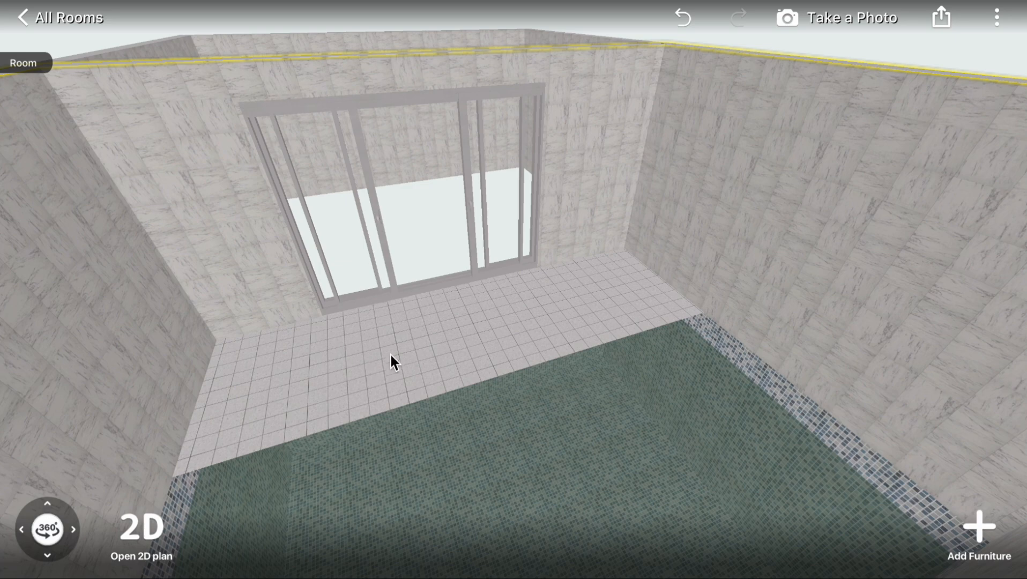
left_click_drag(391, 356, 367, 169)
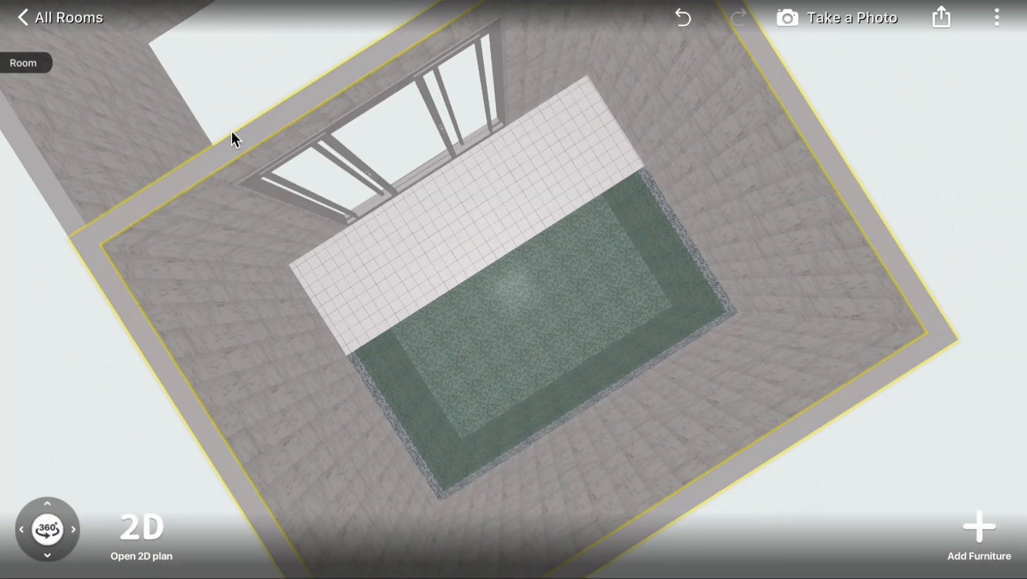
left_click(243, 99)
left_click(360, 62)
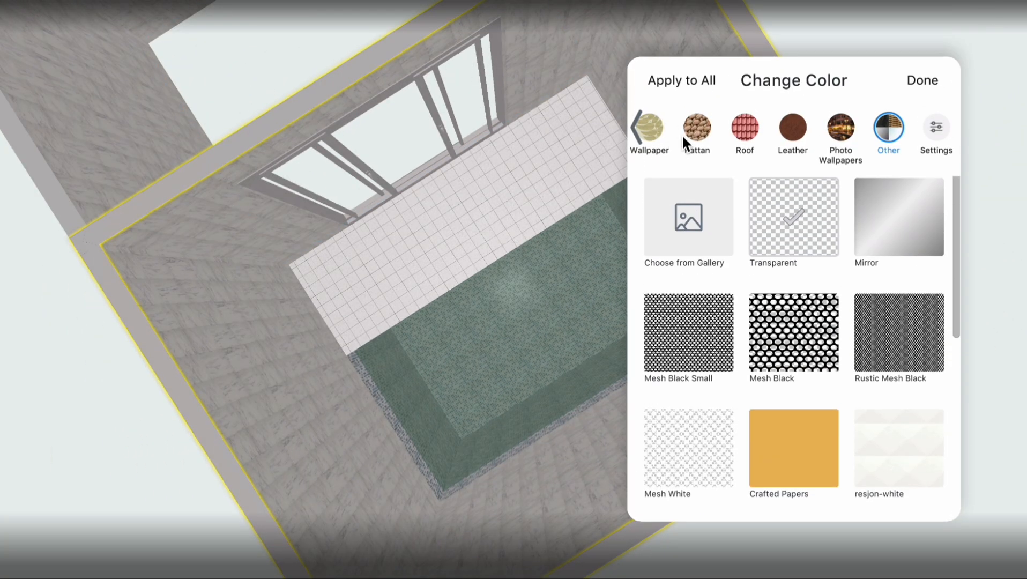
left_click(642, 126)
left_click(641, 126)
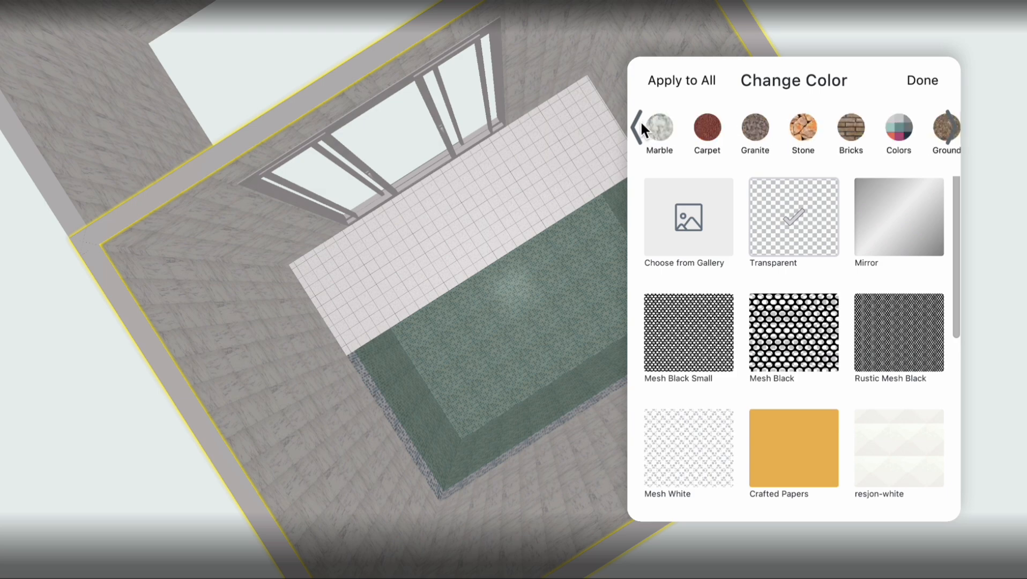
left_click(640, 128)
left_click(715, 127)
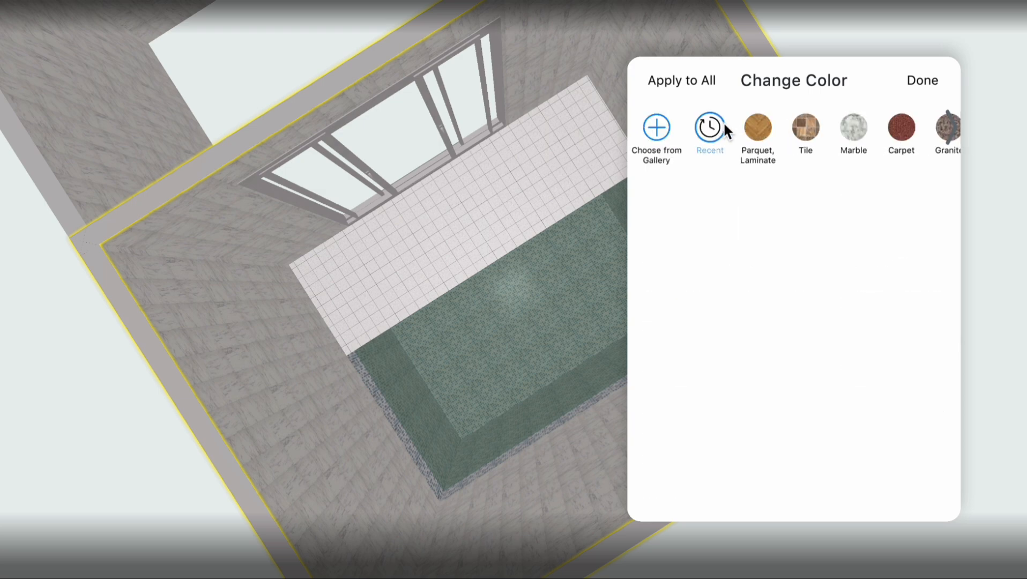
left_click(891, 239)
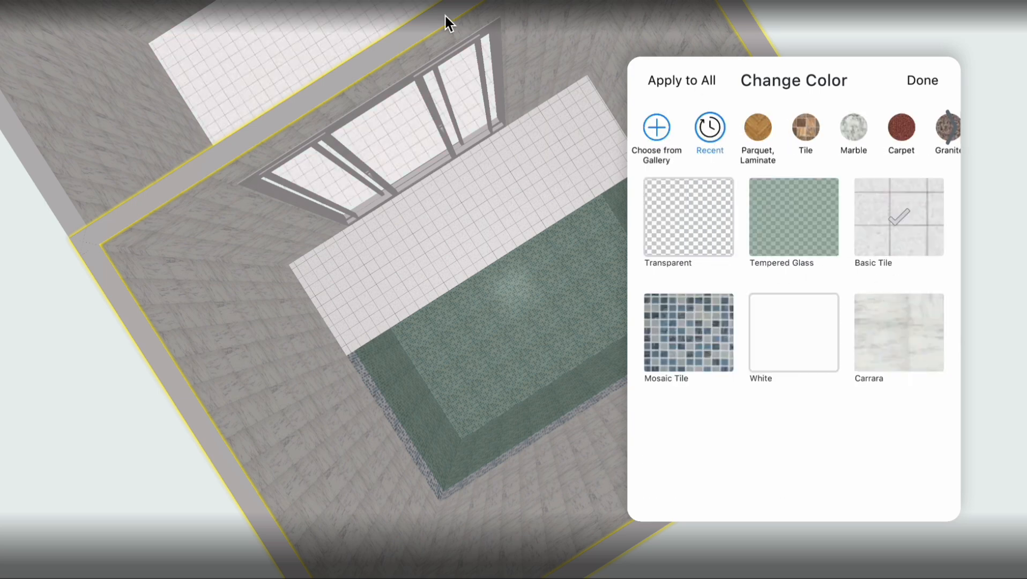
left_click(396, 23)
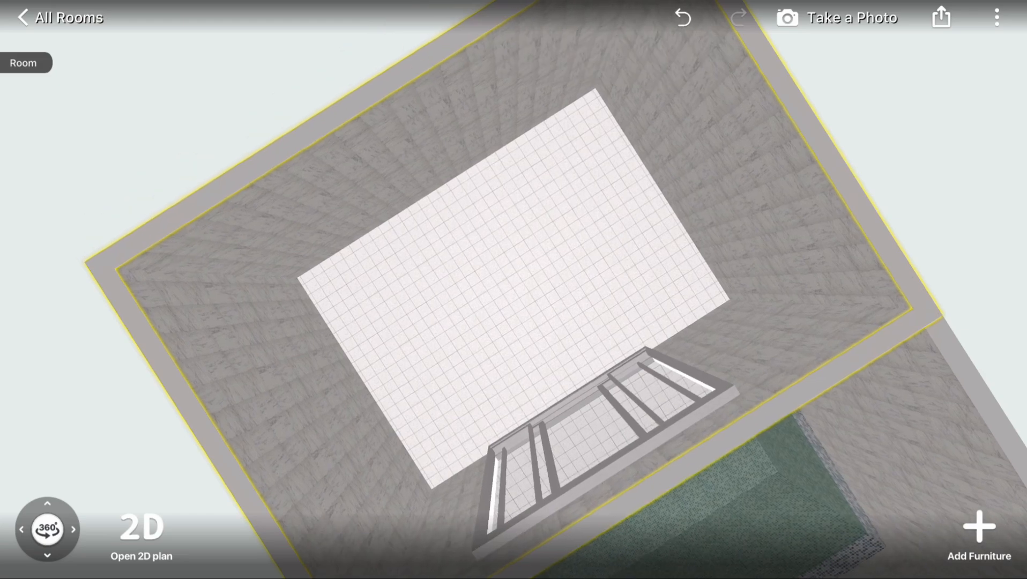
left_click(882, 491)
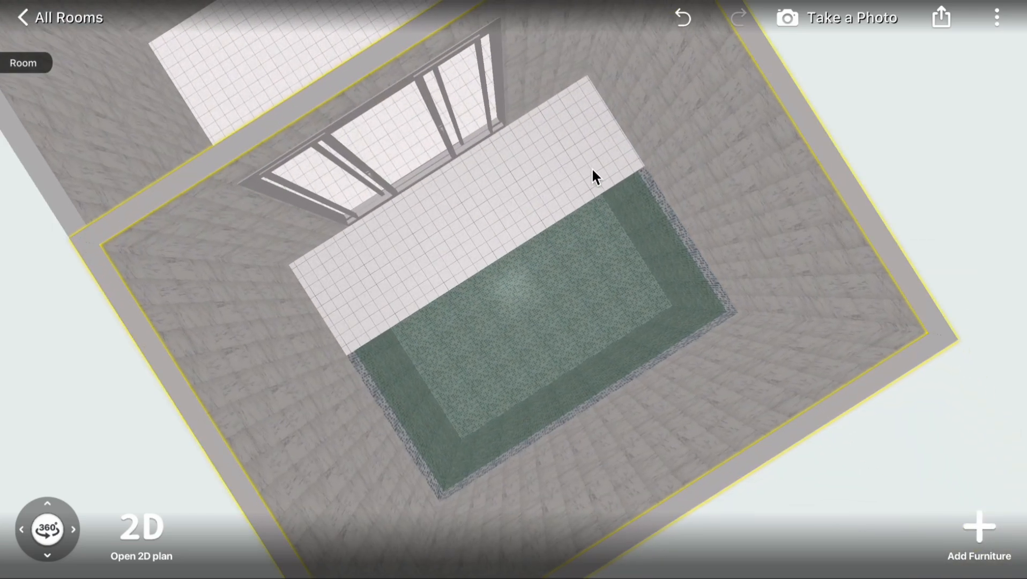
Place the white 35 x 67 in Casa Mais Interiores sunbed on the tiled deck, between the French door and the adjacent side wall
left_click_drag(592, 168, 772, 241)
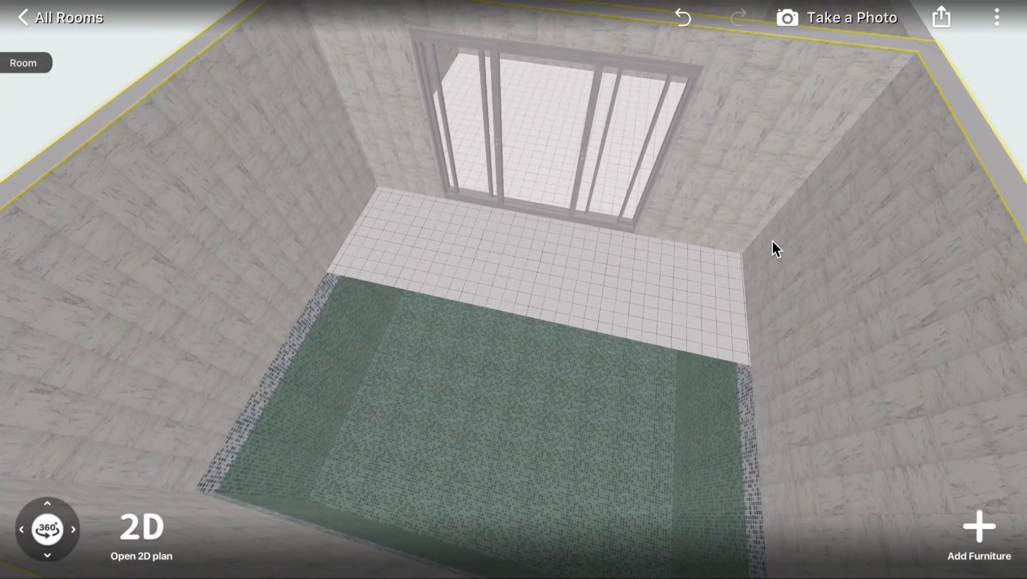
left_click(981, 528)
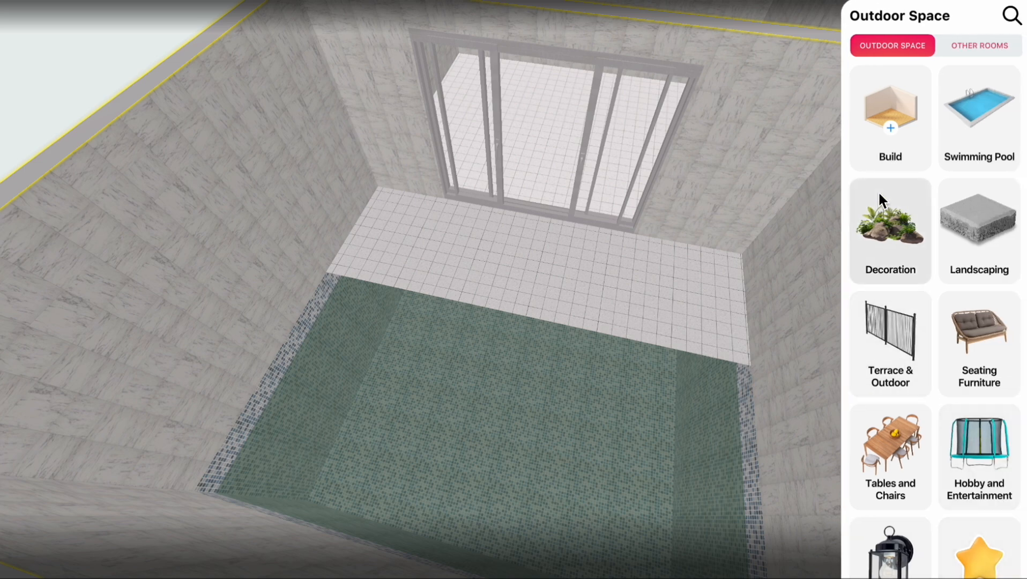
left_click(969, 149)
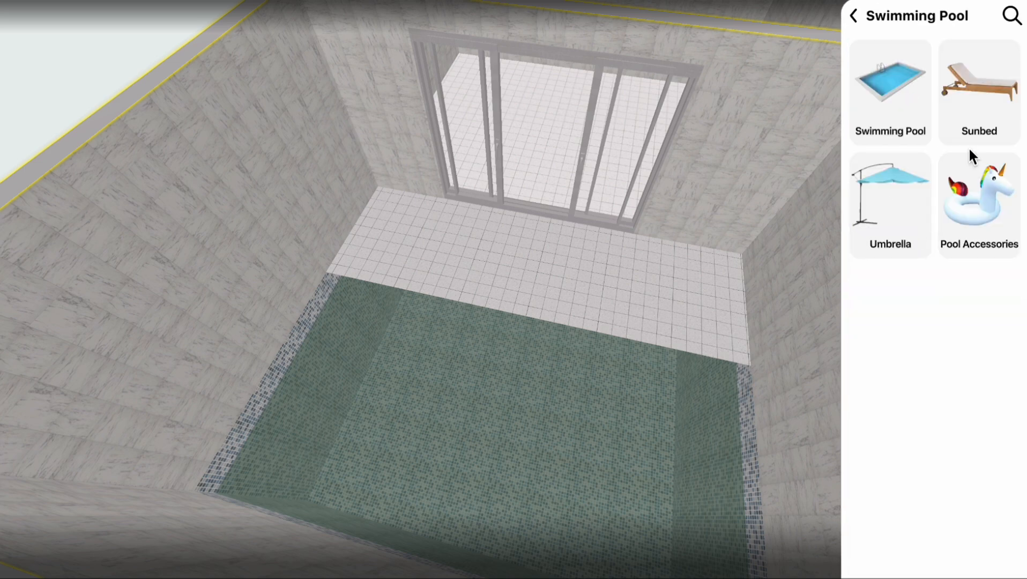
left_click(973, 113)
scroll(918, 273, "down", 3)
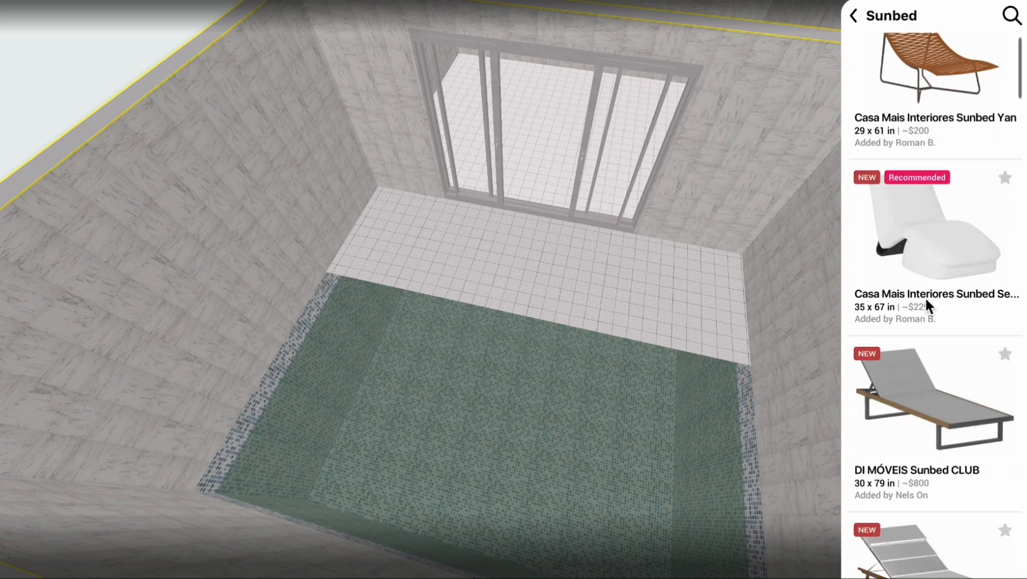
left_click_drag(918, 274, 720, 268)
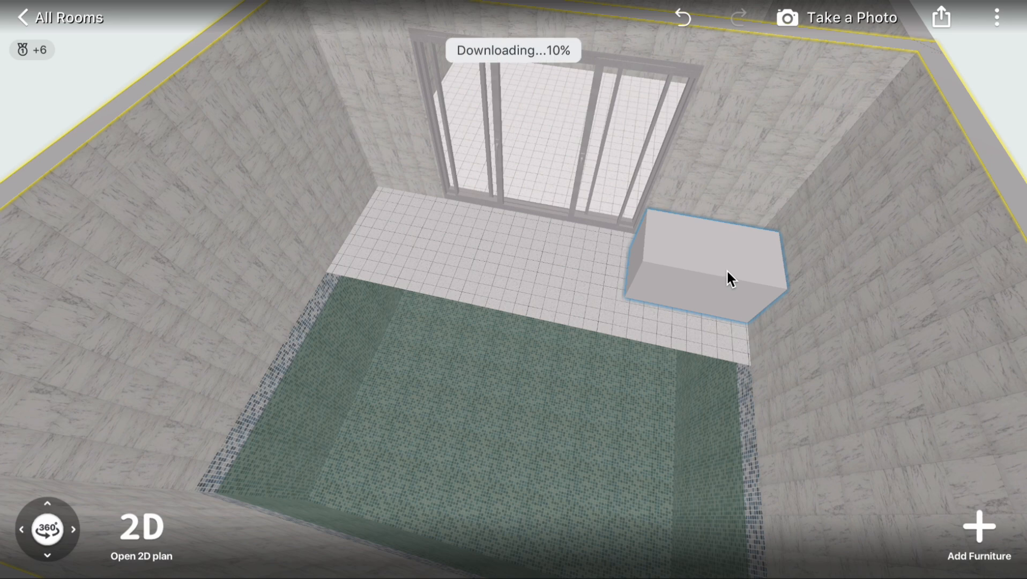
Add a 36 x 36 in Donut float to the pool near the side opposite the sunbed, and adjust the sunbed's rotation
left_click(980, 531)
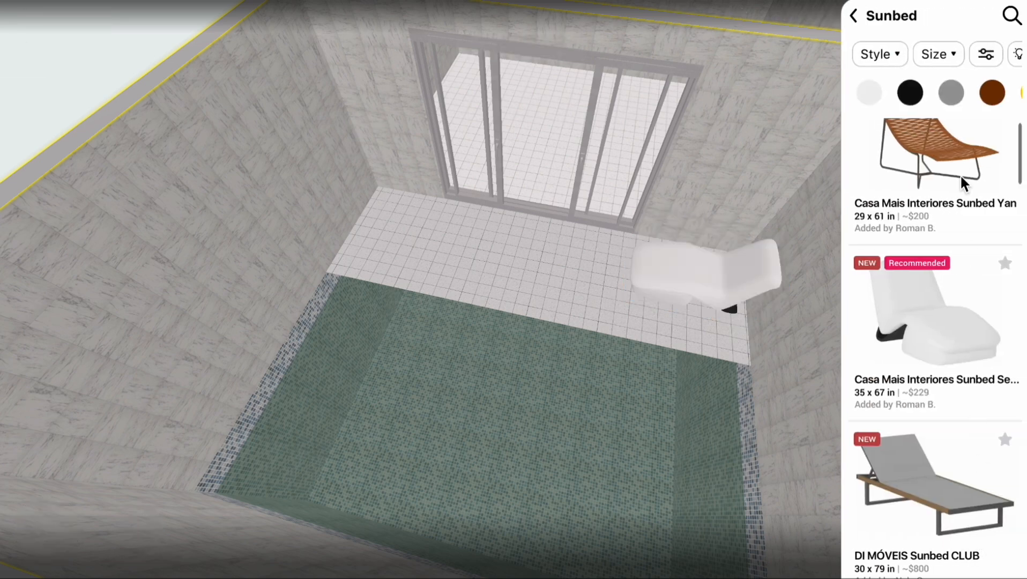
left_click(854, 15)
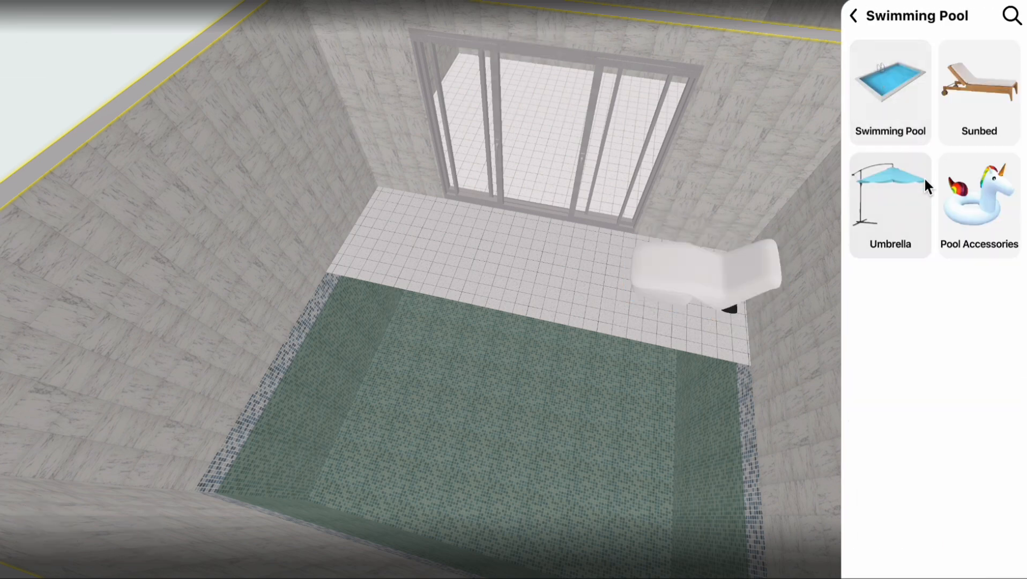
left_click(951, 194)
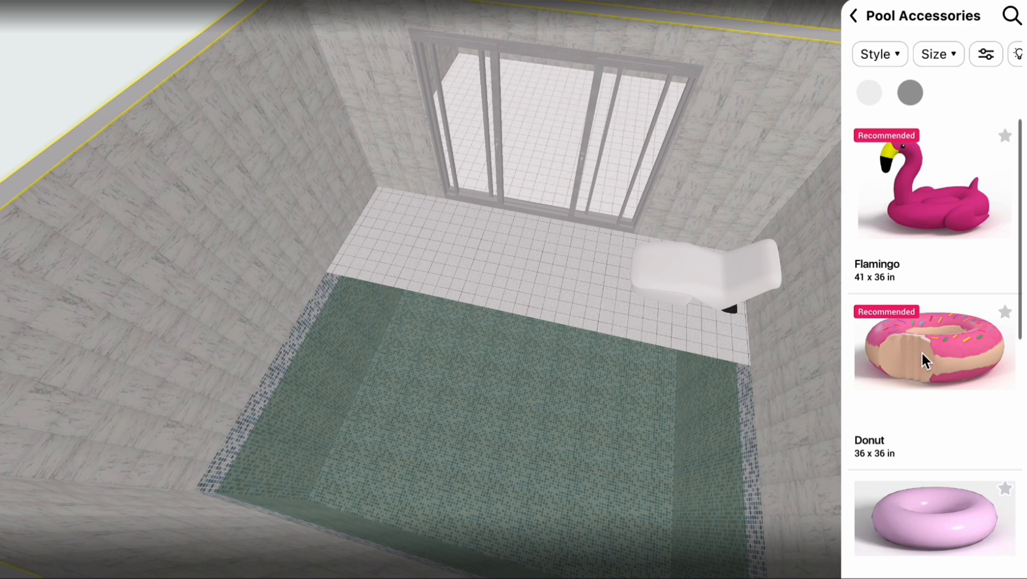
left_click_drag(922, 353, 405, 362)
left_click(735, 271)
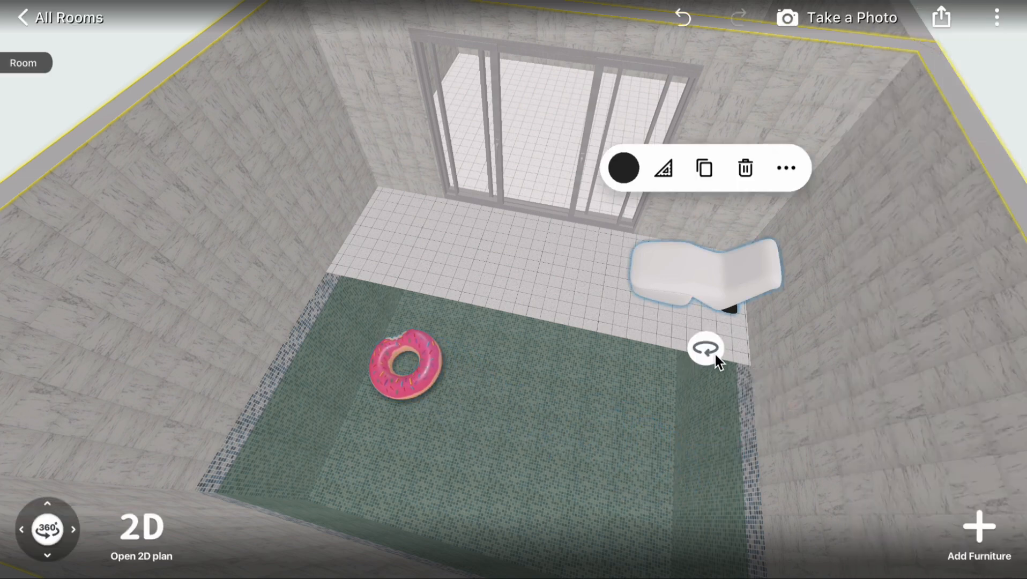
left_click_drag(715, 355, 730, 313)
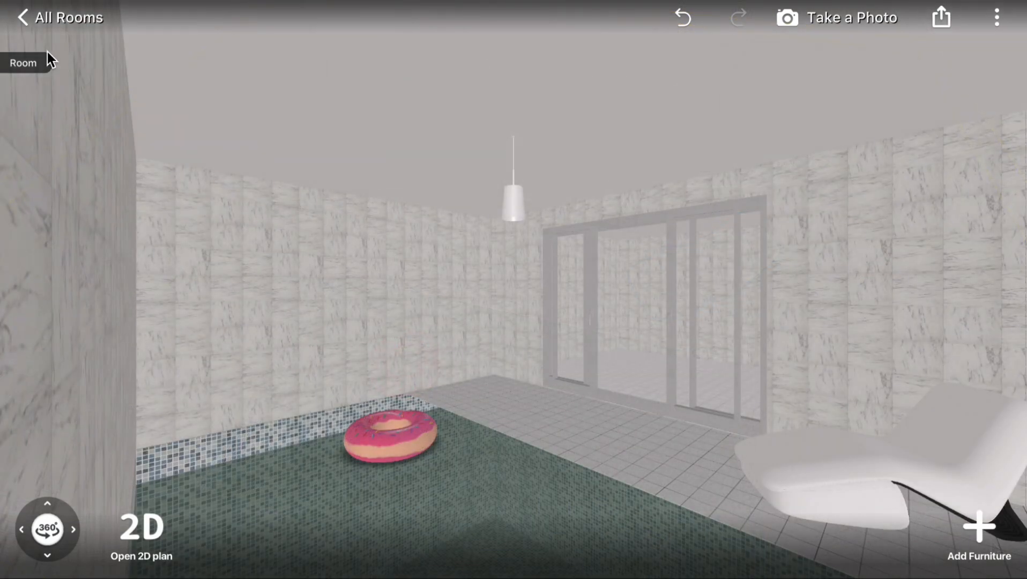
Switch to the Pool level and add the 18 x 19 in Pool Stairs near the mosaic wall beneath the deck
left_click(29, 55)
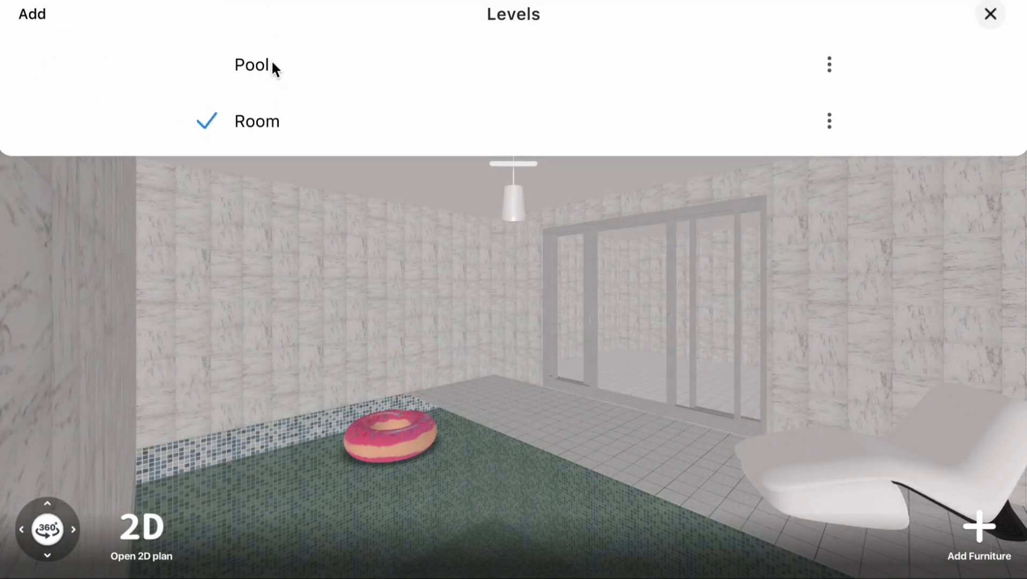
left_click(253, 65)
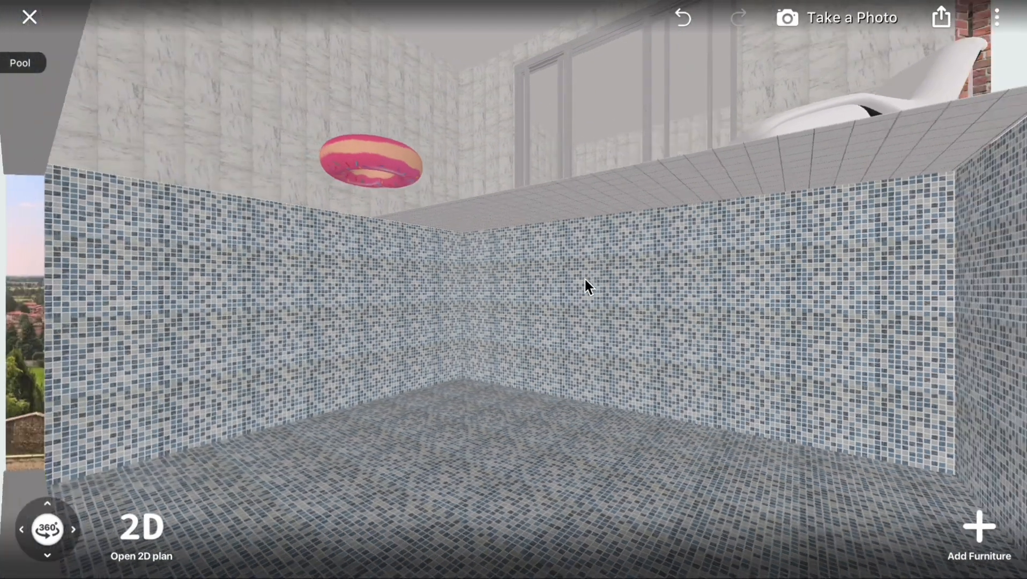
left_click_drag(585, 278, 544, 306)
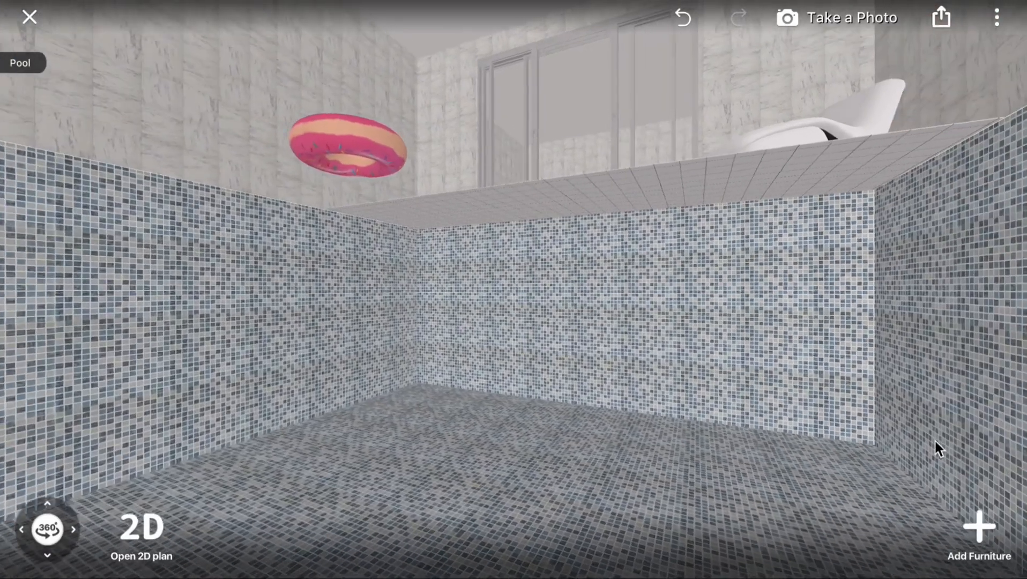
left_click_drag(937, 448, 429, 311)
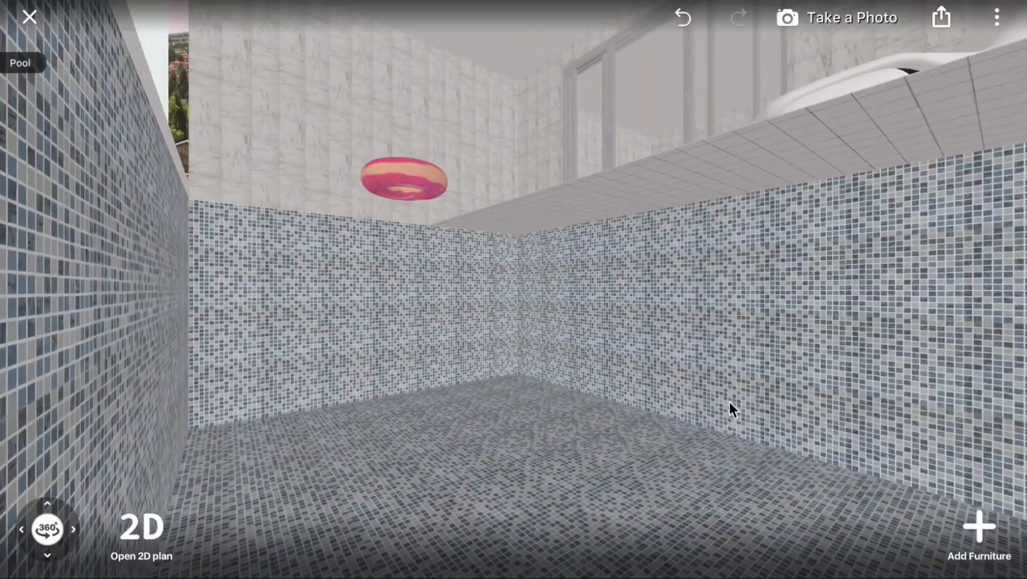
left_click_drag(937, 525, 927, 496)
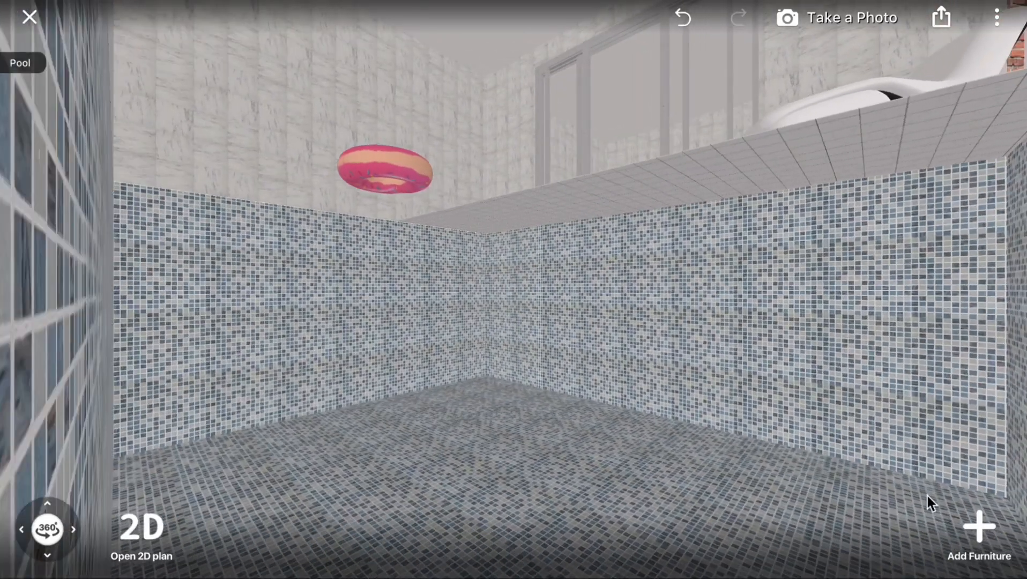
left_click(981, 523)
left_click_drag(953, 246, 697, 184)
left_click_drag(659, 396, 655, 450)
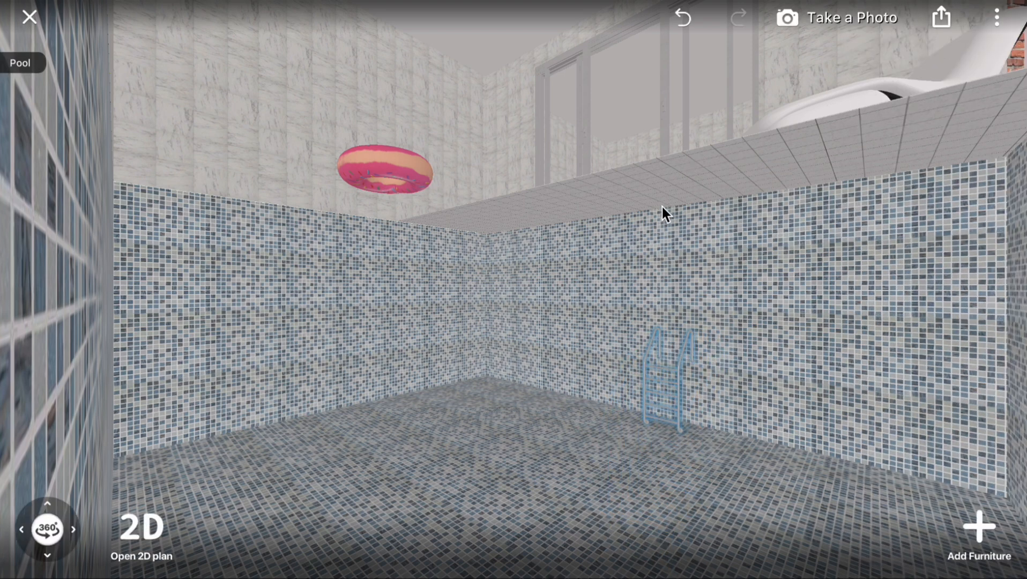
Move the pool stairs out from the mosaic wall and raise them to the height of the tiled deck's edge
left_click_drag(668, 375, 634, 356)
left_click_drag(656, 420, 661, 425)
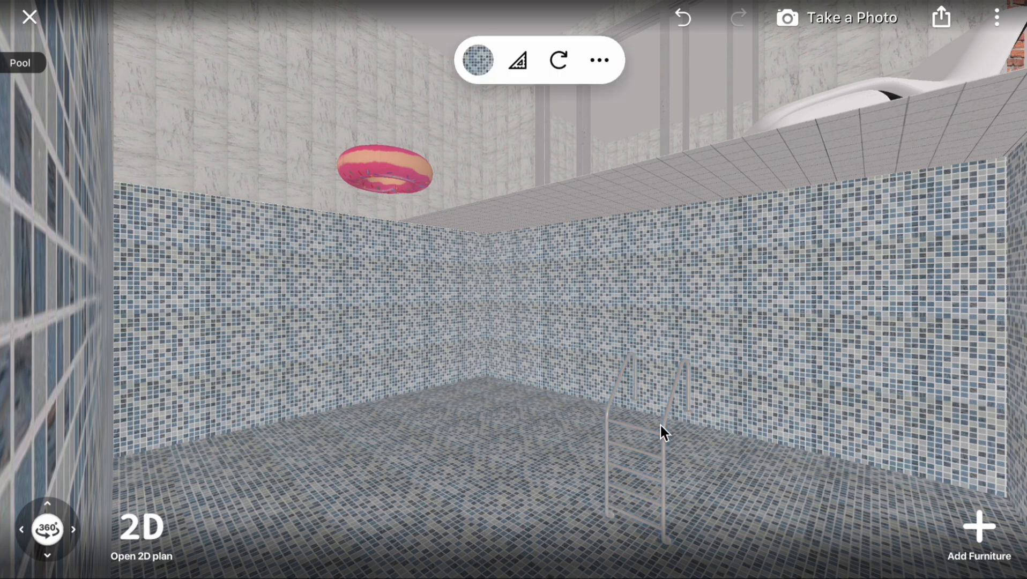
left_click(667, 417)
left_click(611, 306)
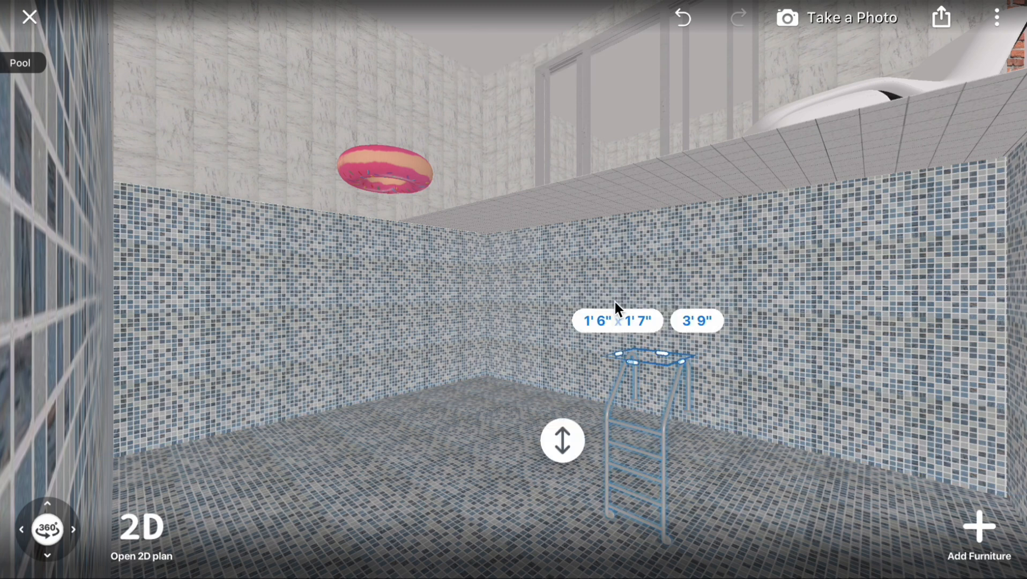
left_click_drag(563, 438, 575, 140)
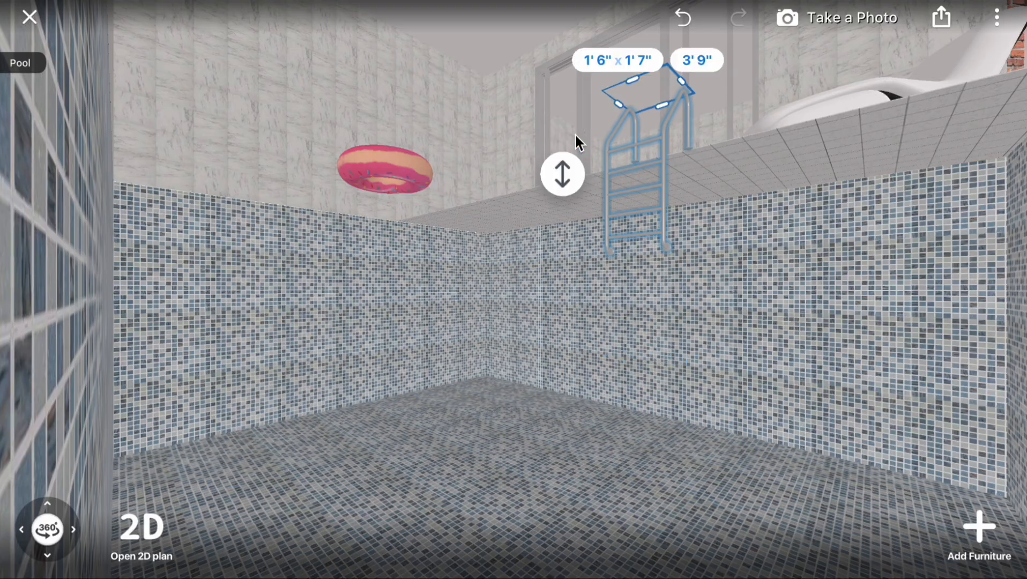
Add a small round lamp from the Technical Lighting category to the long mosaic pool wall opposite the deck
left_click_drag(495, 442, 667, 491)
left_click(979, 528)
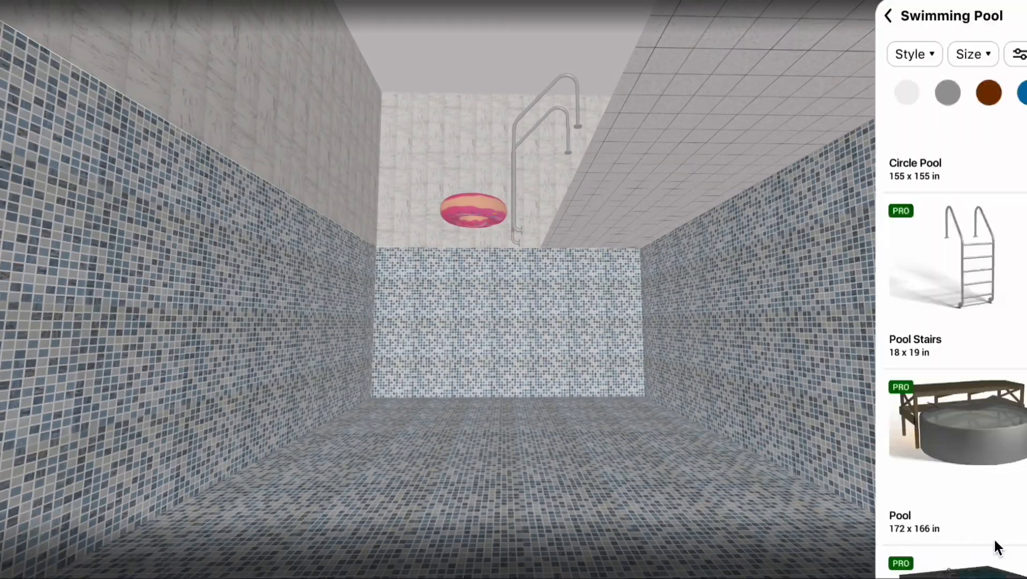
left_click(855, 16)
left_click(857, 17)
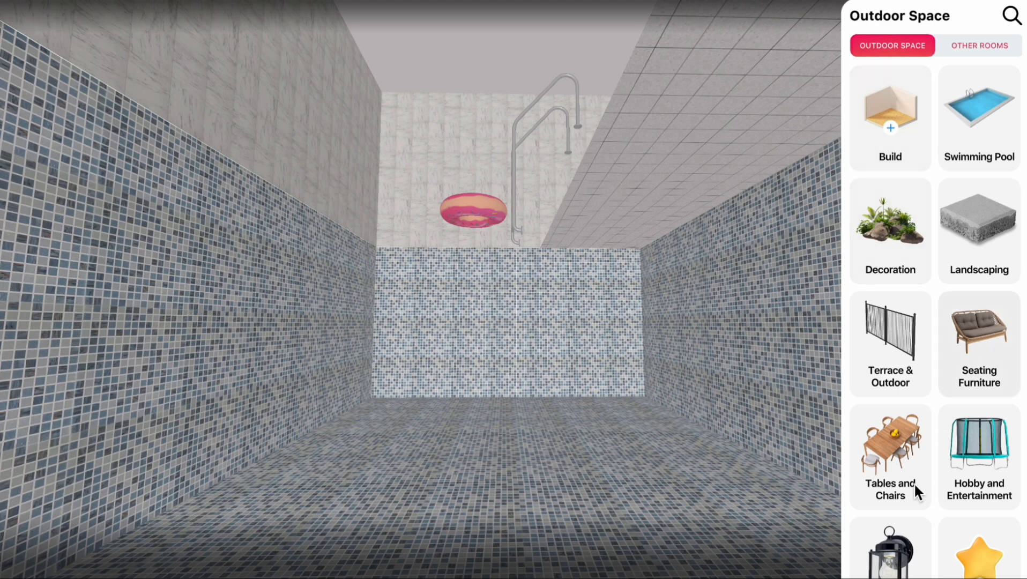
scroll(911, 488, "down", 2)
left_click(912, 515)
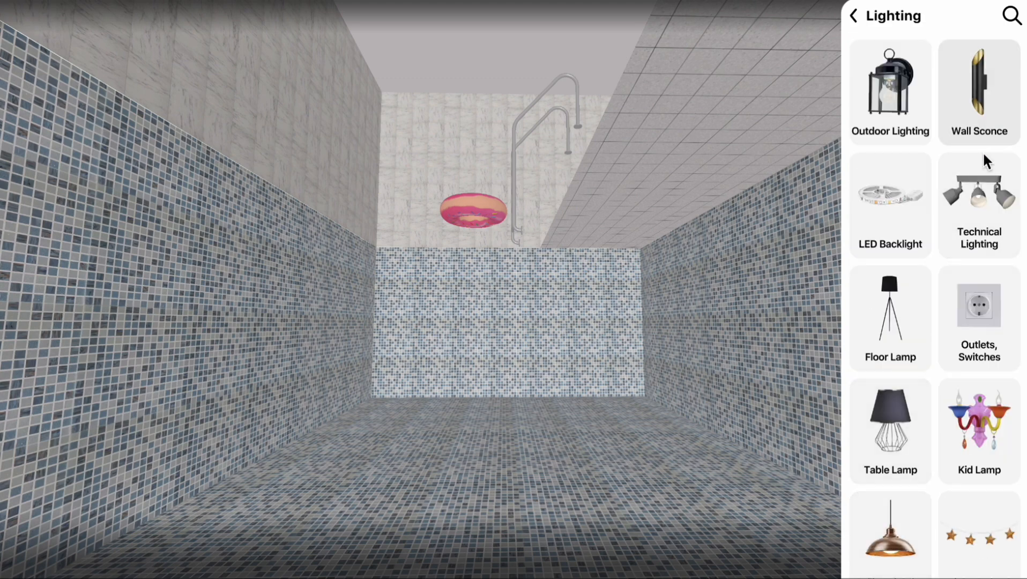
left_click(975, 188)
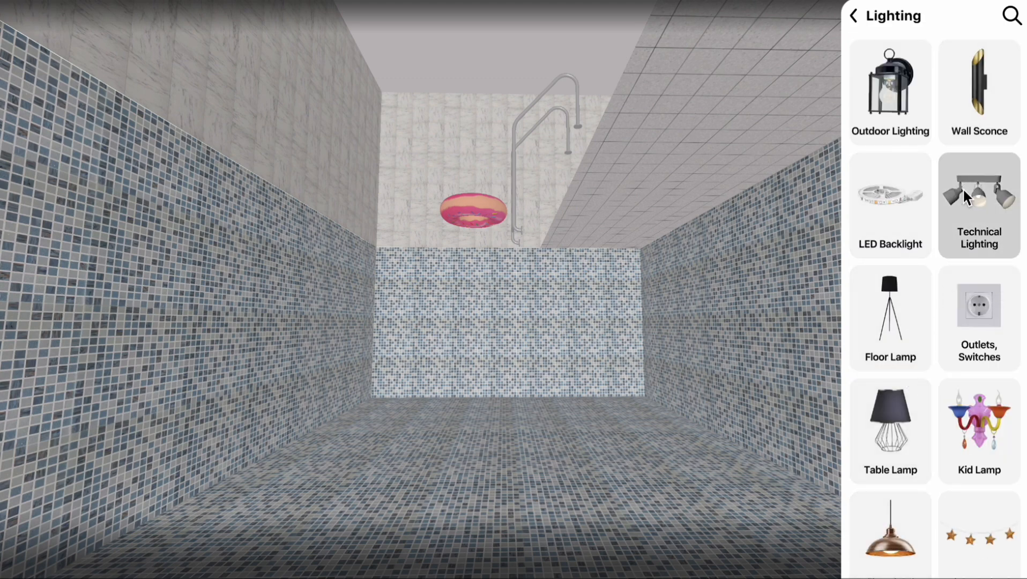
scroll(945, 284, "down", 2)
scroll(944, 285, "up", 2)
scroll(945, 289, "down", 1)
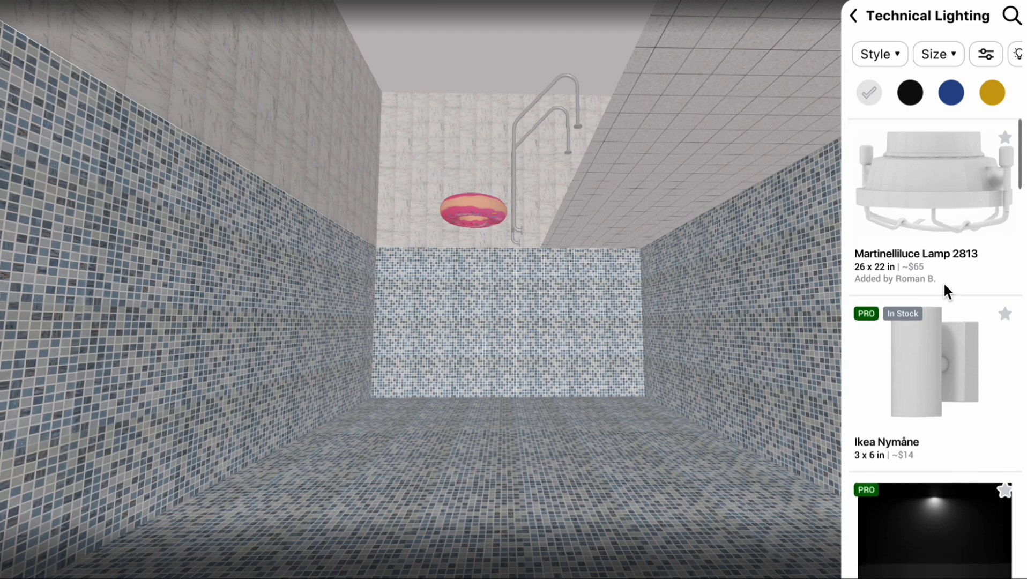
scroll(952, 383, "down", 3)
left_click_drag(947, 362, 404, 244)
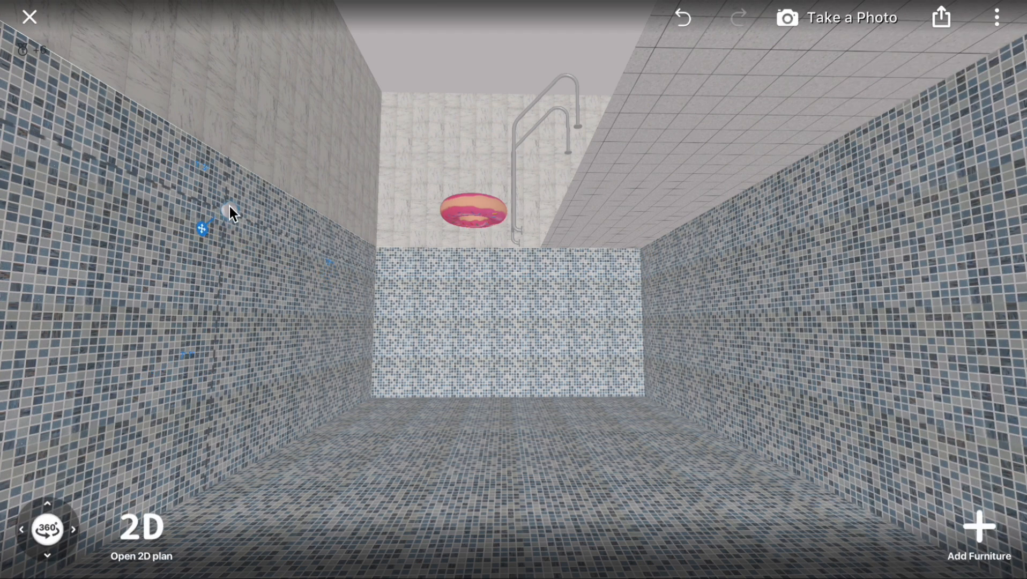
Duplicate the round wall lamp twice and space the copies in a row along the same mosaic pool wall
left_click_drag(66, 145, 239, 206)
left_click(115, 103)
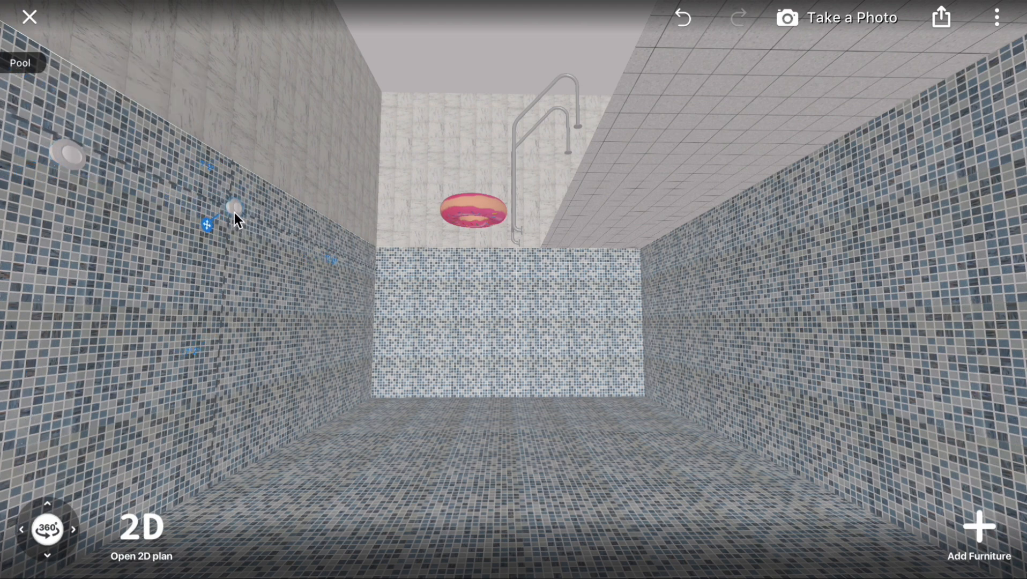
left_click(234, 213)
left_click(218, 156)
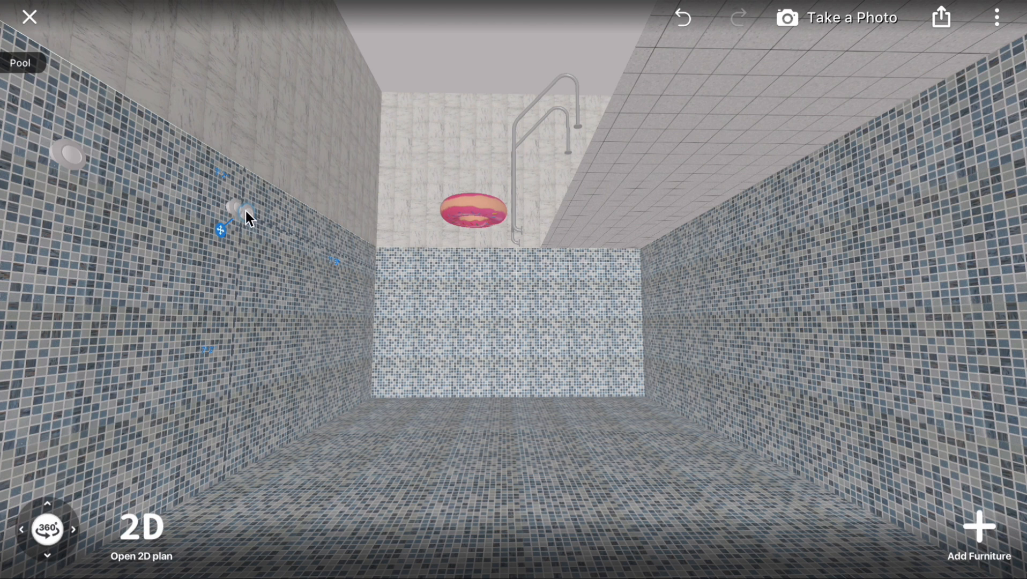
left_click_drag(245, 208, 347, 246)
left_click_drag(236, 346, 479, 542)
Switch to the Room level and delete the pendant lamp hanging over the pool
left_click(31, 66)
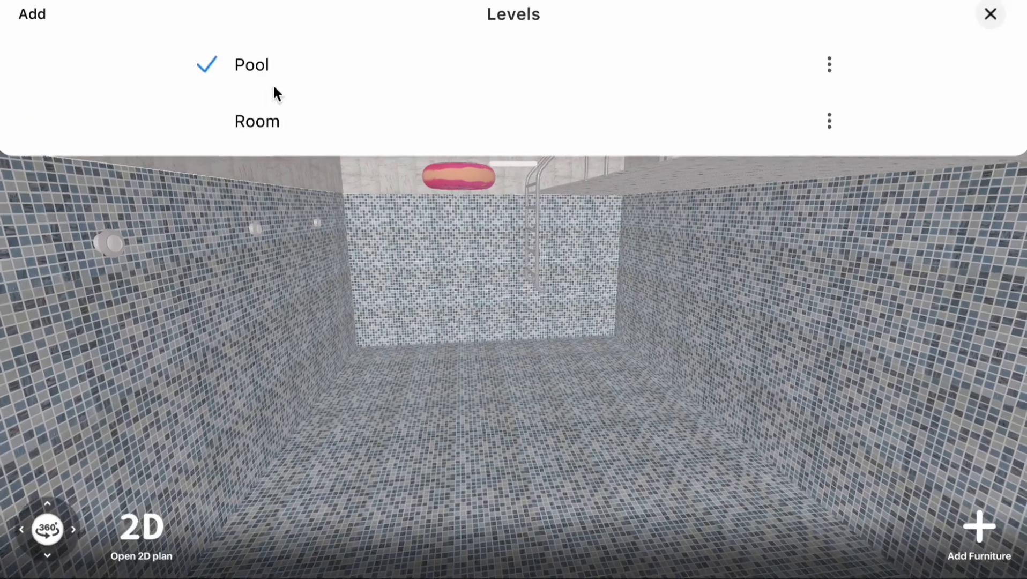
left_click(271, 121)
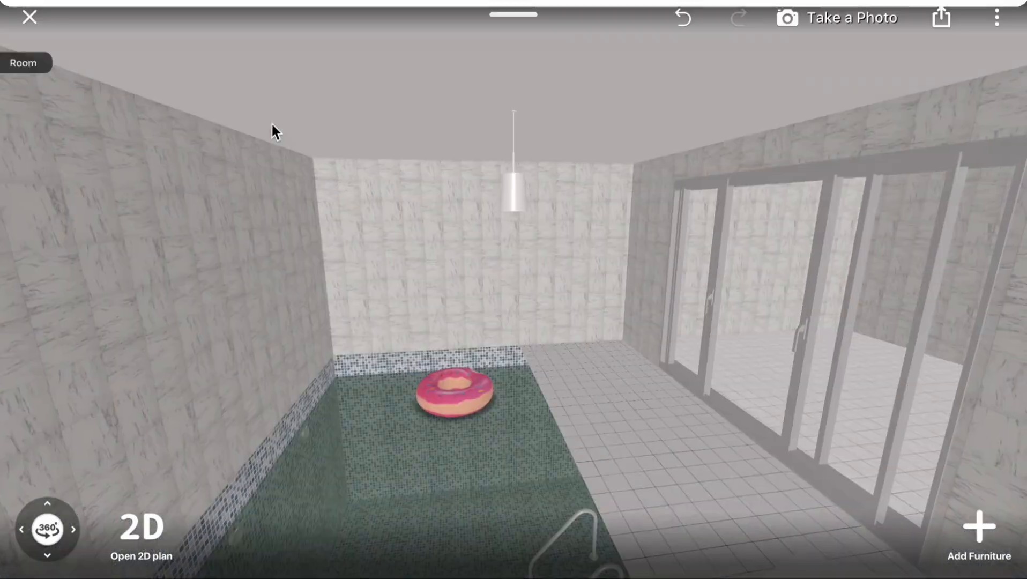
left_click(513, 190)
left_click(545, 59)
Move the pool stairs up against the edge of the tiled deck
left_click_drag(464, 281, 761, 286)
left_click_drag(423, 298, 163, 282)
left_click_drag(720, 393, 654, 314)
left_click(548, 460)
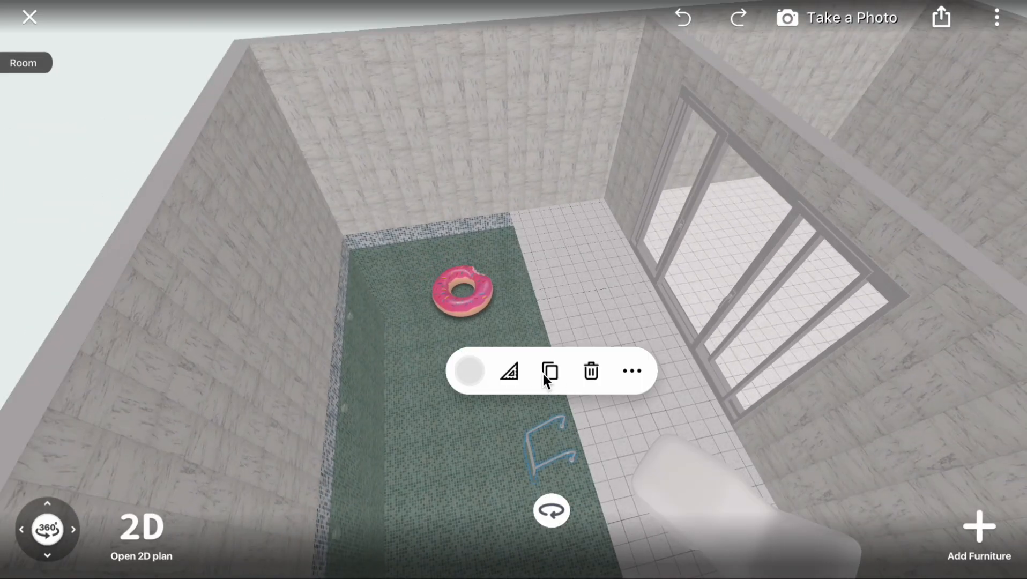
left_click(527, 373)
left_click_drag(583, 433, 596, 435)
left_click_drag(536, 444, 556, 444)
left_click(602, 422)
left_click(535, 130)
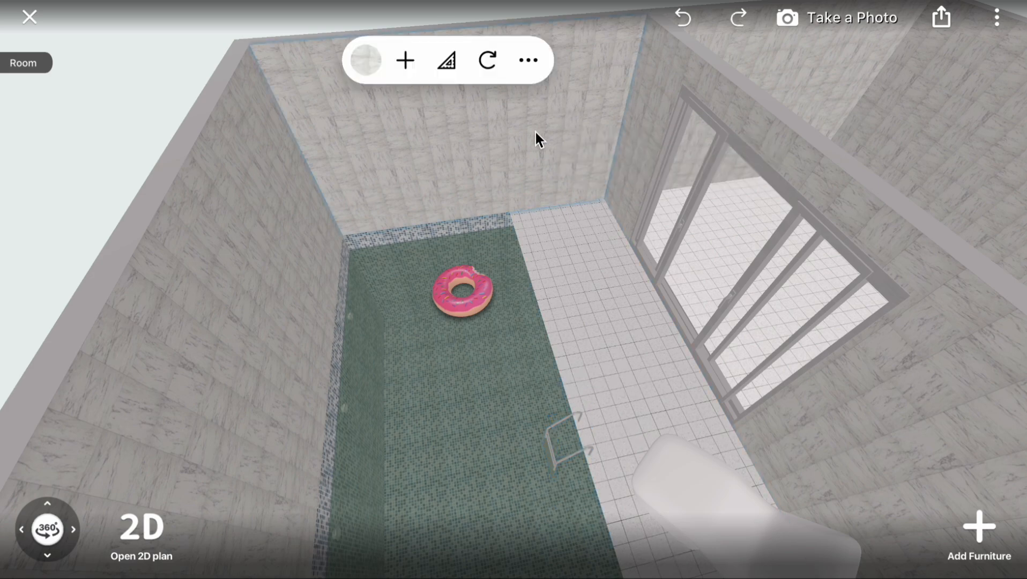
left_click(584, 142)
Move the donut float across the water to the end of the pool beside the sunbed and stairs
left_click_drag(598, 145, 32, 201)
left_click_drag(391, 210, 433, 272)
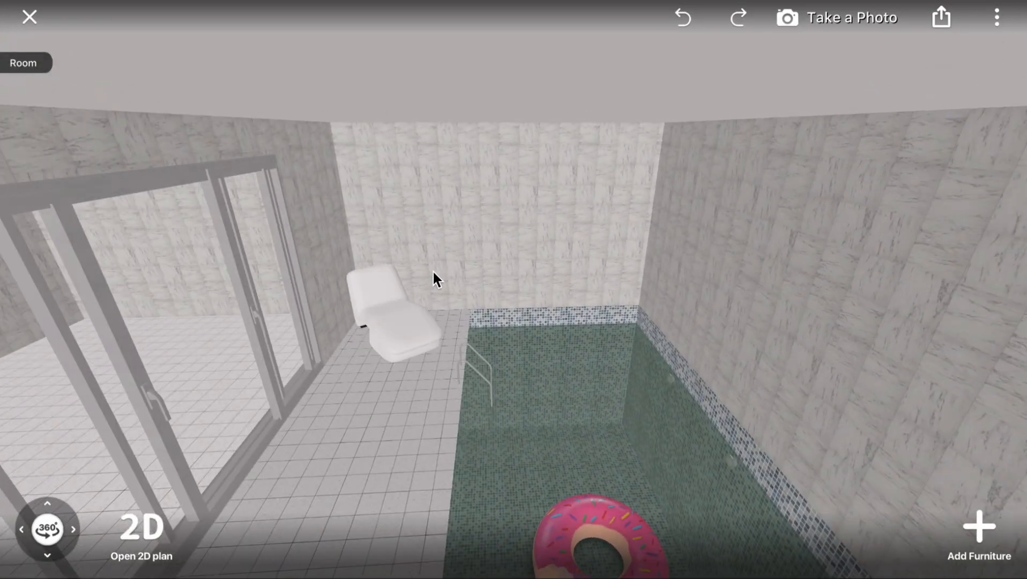
left_click(600, 525)
left_click_drag(625, 531, 583, 333)
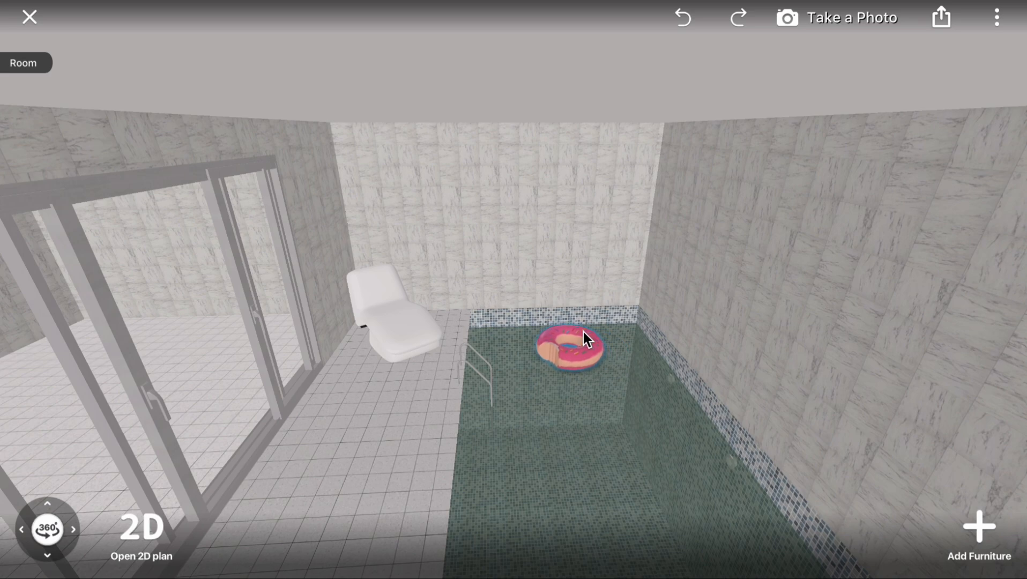
left_click_drag(619, 245, 591, 268)
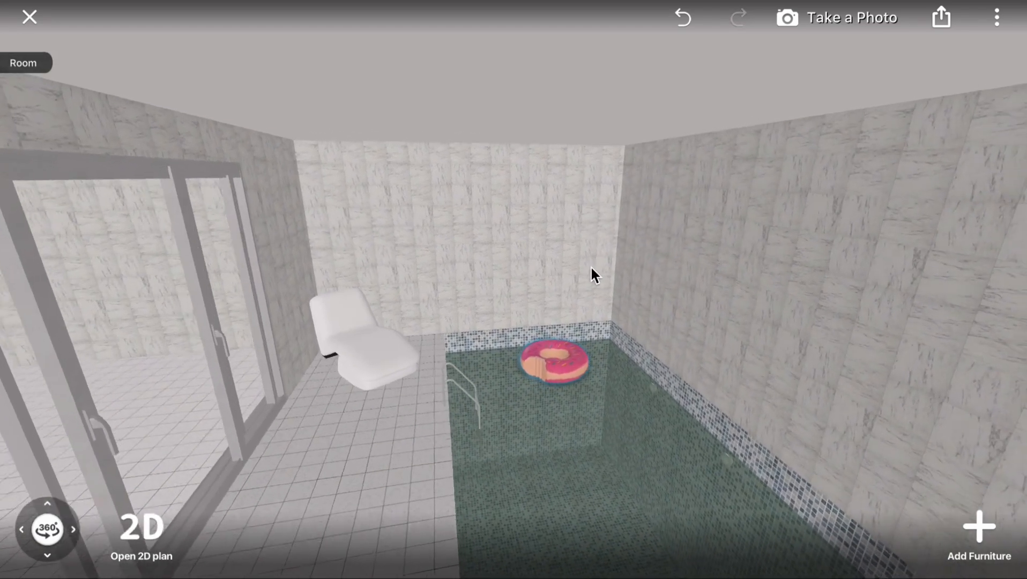
left_click(541, 291)
mouse_move(541, 291)
left_mouse_down()
mouse_move(573, 296)
mouse_move(542, 291)
left_mouse_up()
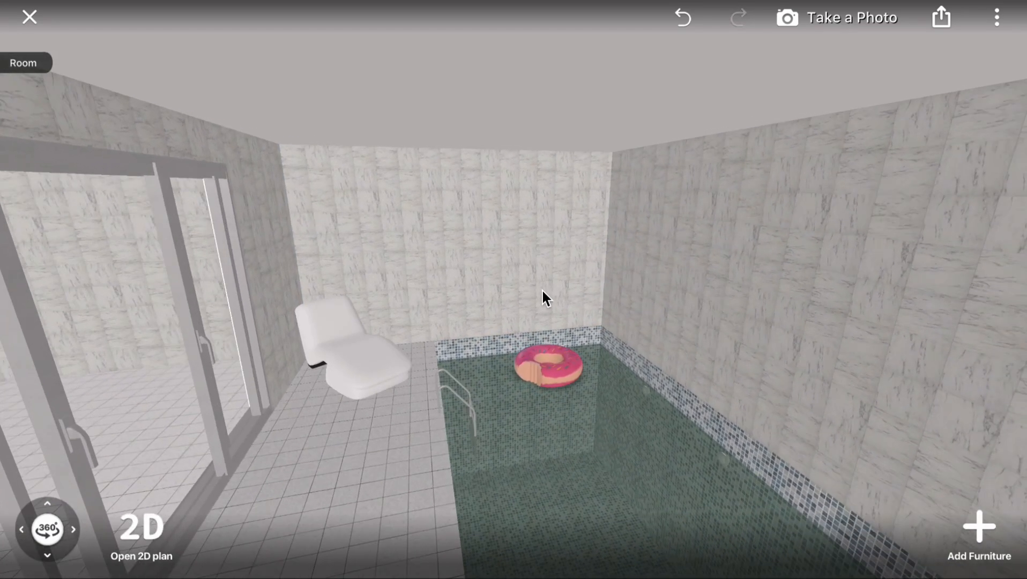
Add the Extra Large Doors window to the room in White
left_click(985, 530)
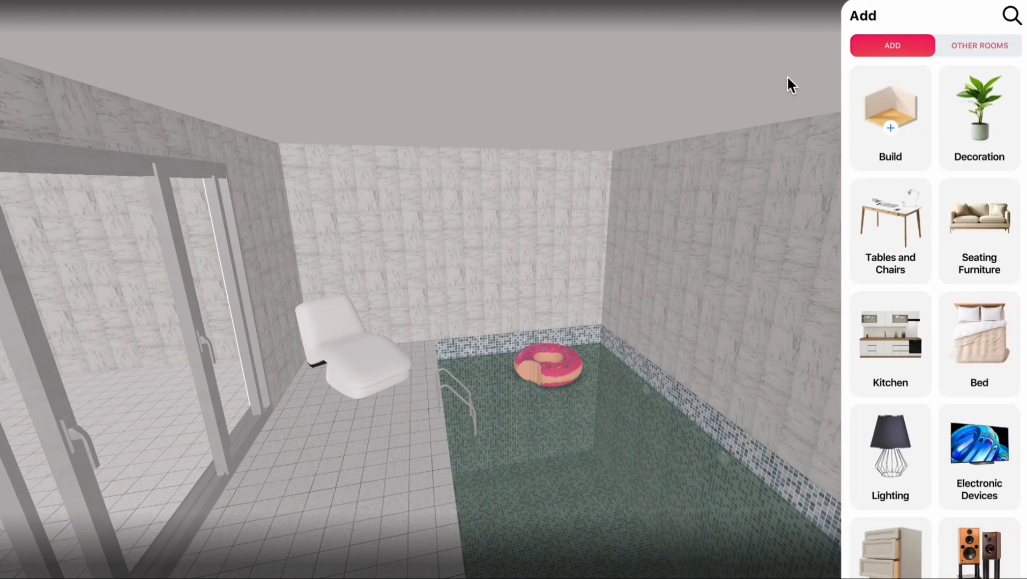
left_click(925, 145)
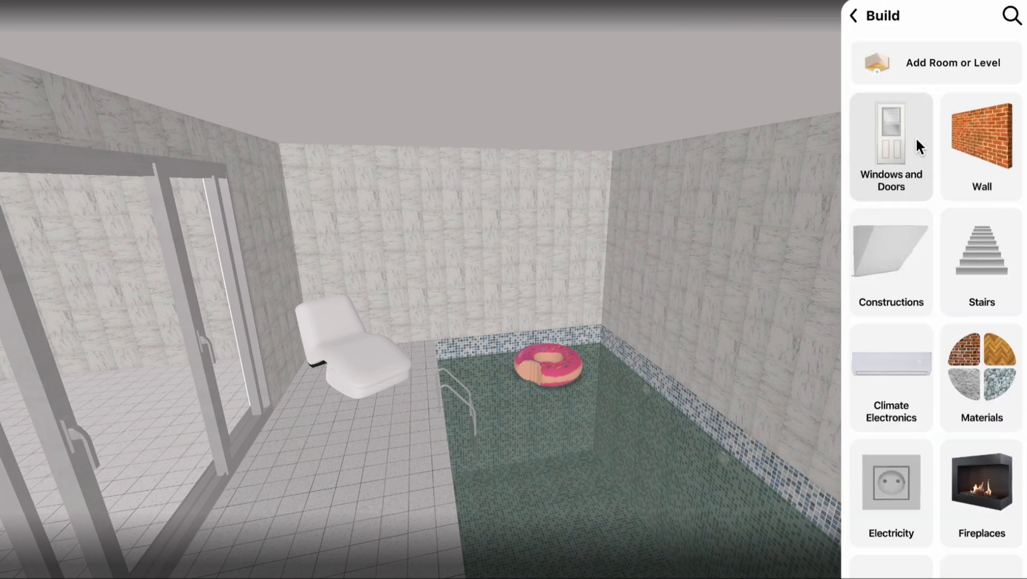
left_click(915, 136)
left_click(968, 99)
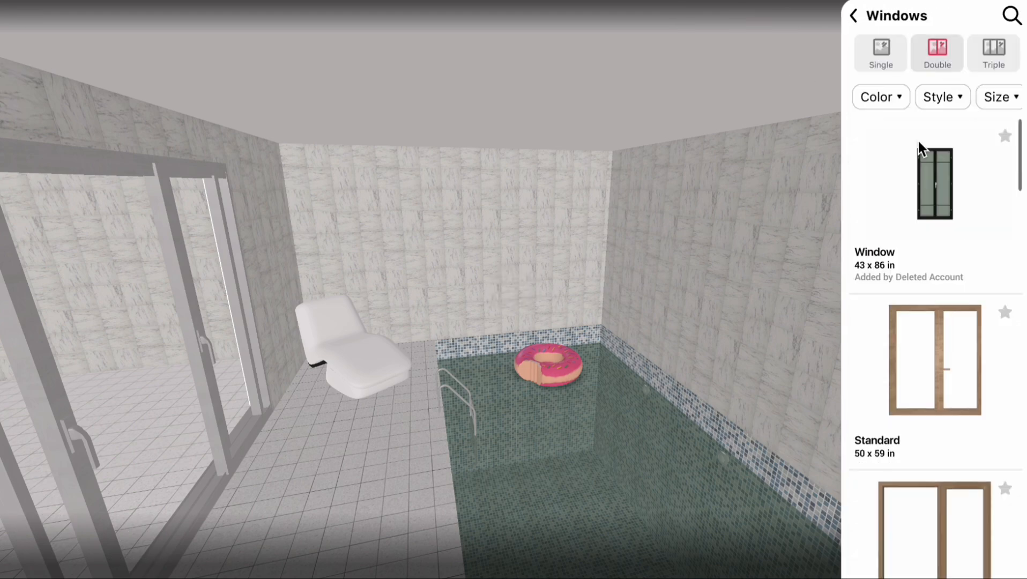
scroll(943, 406, "down", 3)
scroll(942, 404, "down", 5)
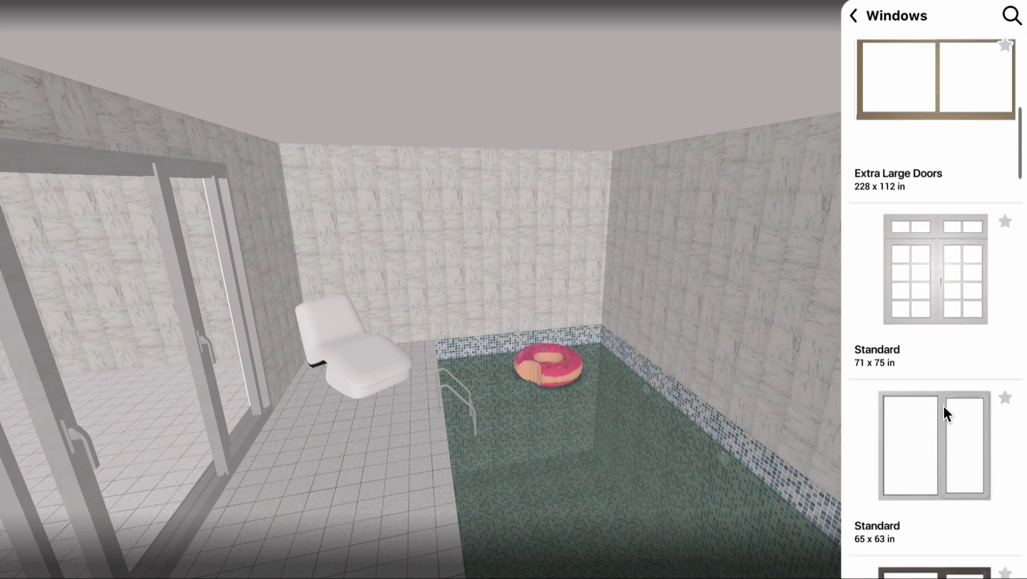
scroll(943, 404, "up", 2)
left_click(949, 262)
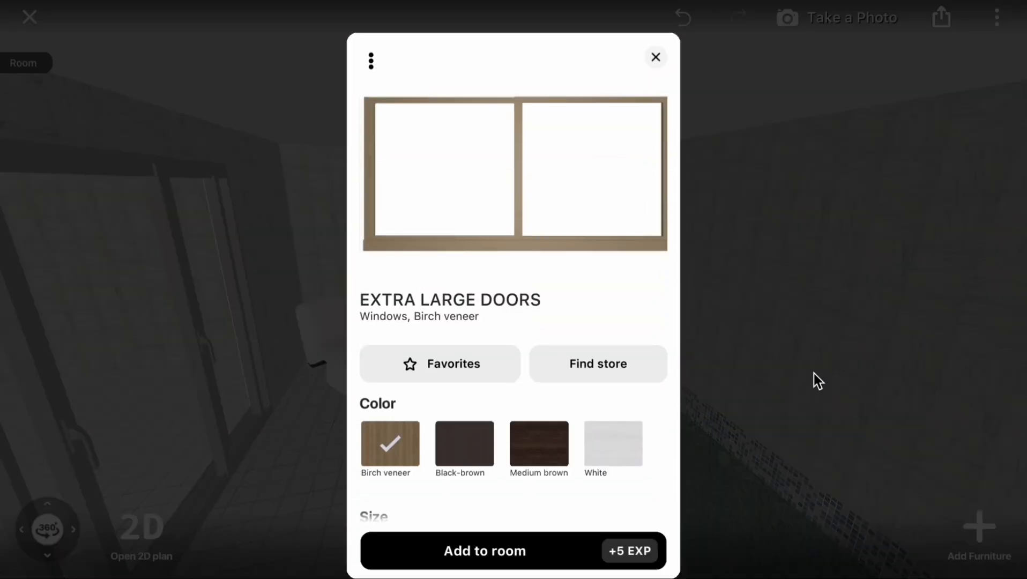
left_click(616, 444)
left_click(540, 549)
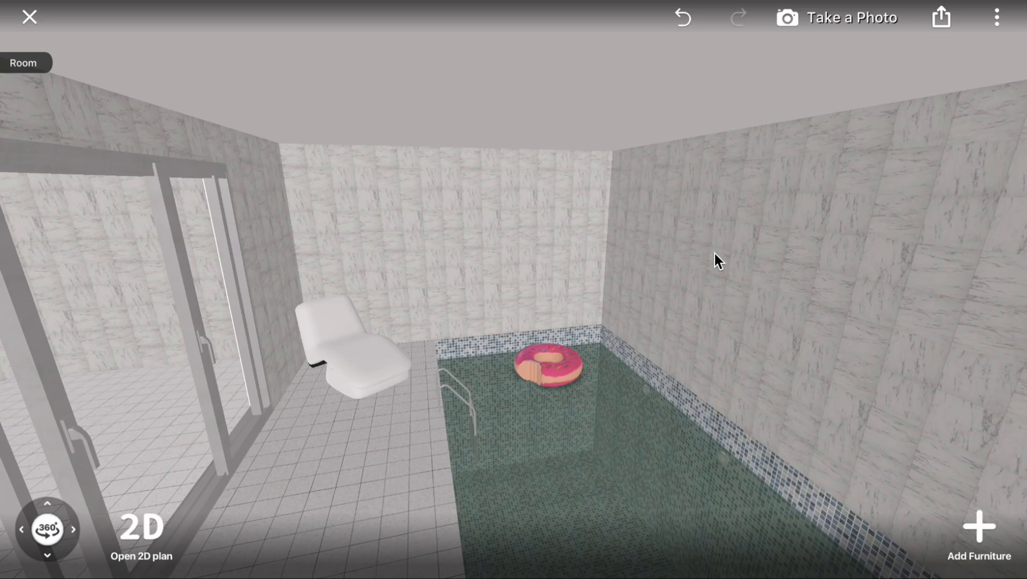
Move the white Extra Large Doors window from the end wall to the long wall opposite the French door
left_click_drag(732, 308, 844, 18)
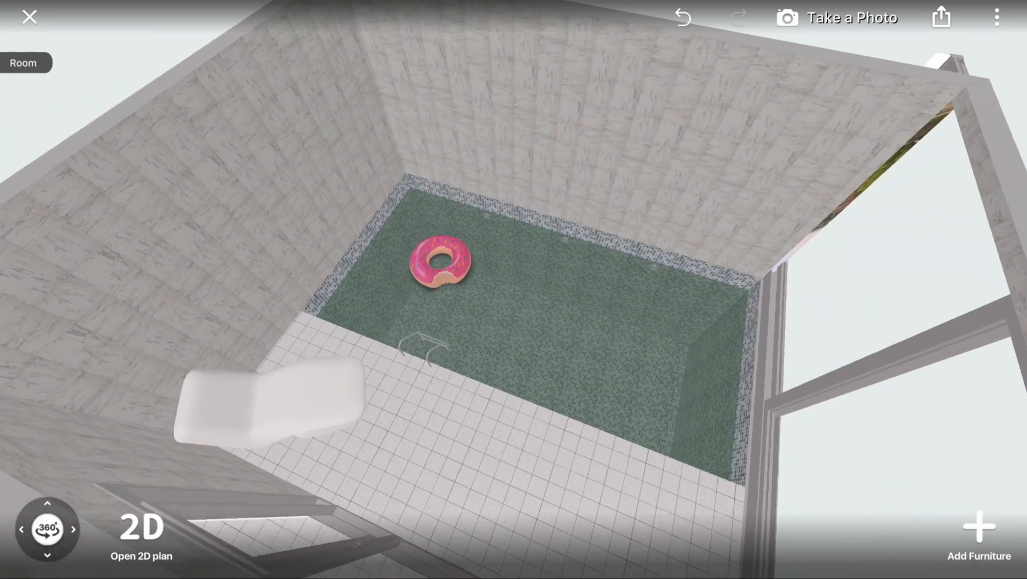
left_click(827, 369)
left_click_drag(839, 392, 572, 158)
Take a Full HD photo of the pool room showing the sunbed, donut float and large window
left_click_drag(885, 231, 840, 470)
left_click_drag(427, 310, 739, 354)
left_click(832, 19)
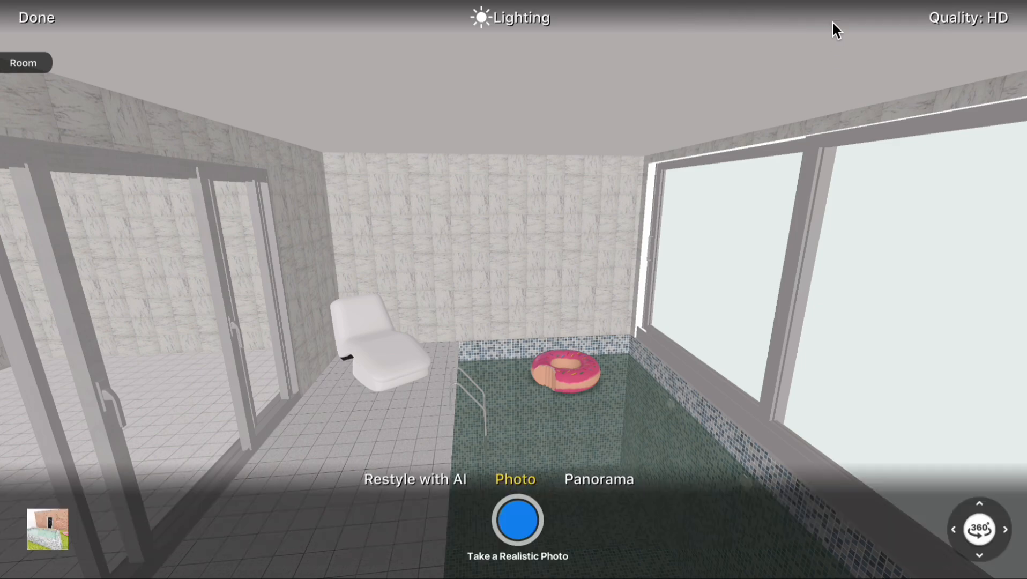
left_click(517, 518)
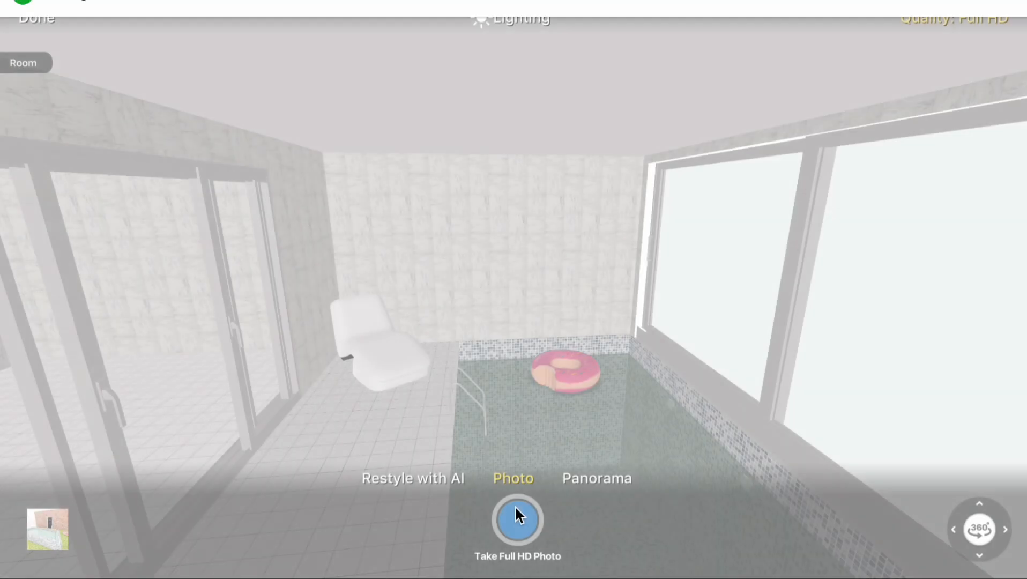